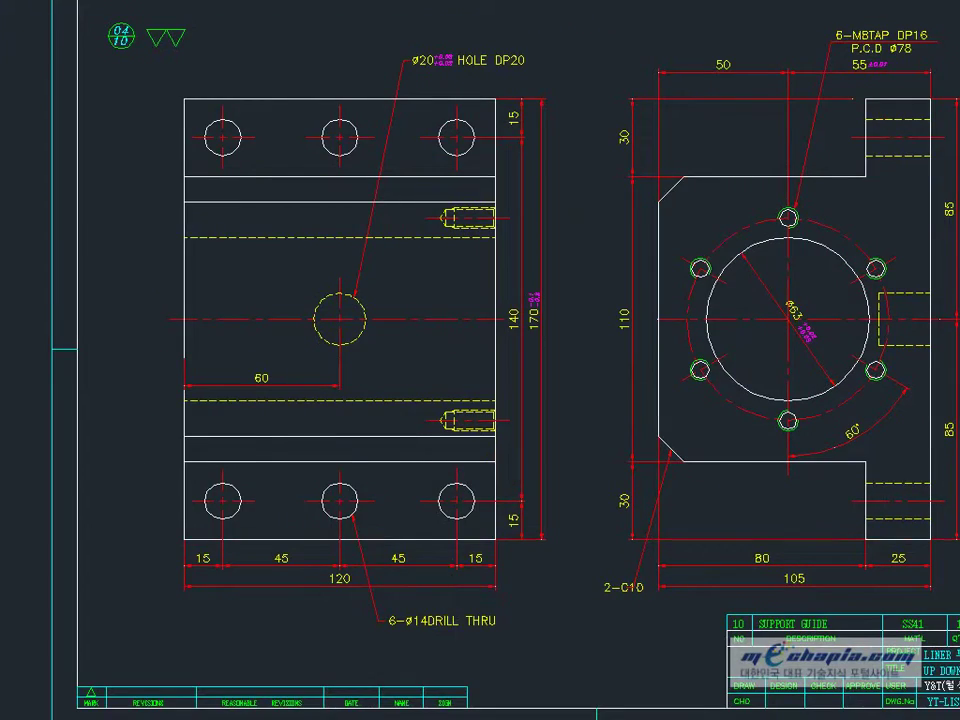
# Chain-dimension the front view's three bottom holes as 15.00, 52.50, 52.50, 15.00 below the view
pyautogui.scroll(2, 448, 540)
pyautogui.scroll(2, 452, 604)
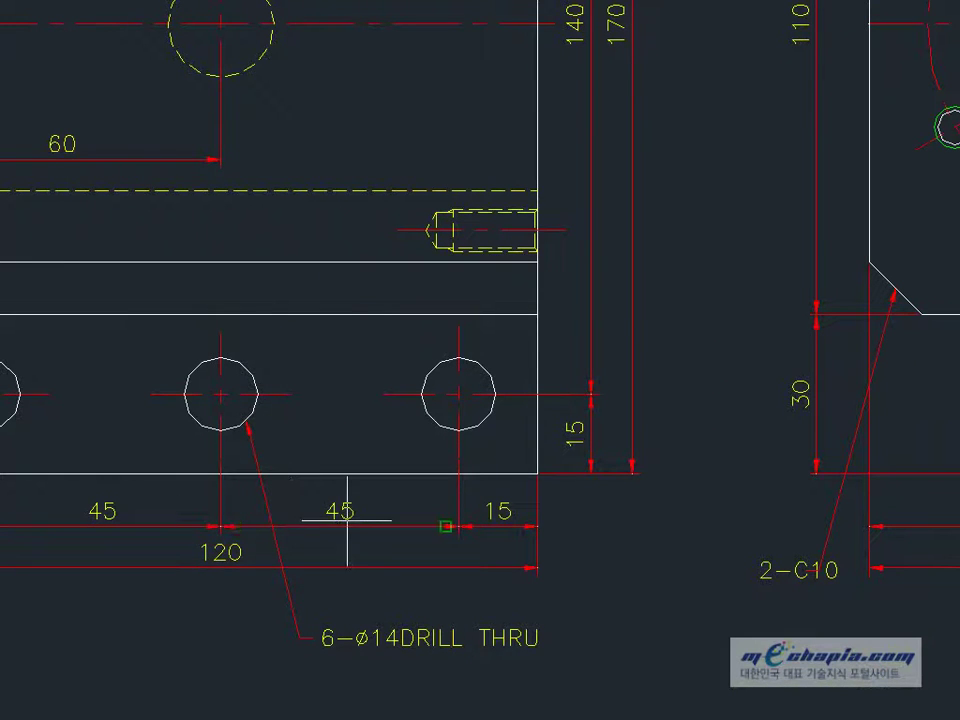
pyautogui.scroll(3, 349, 381)
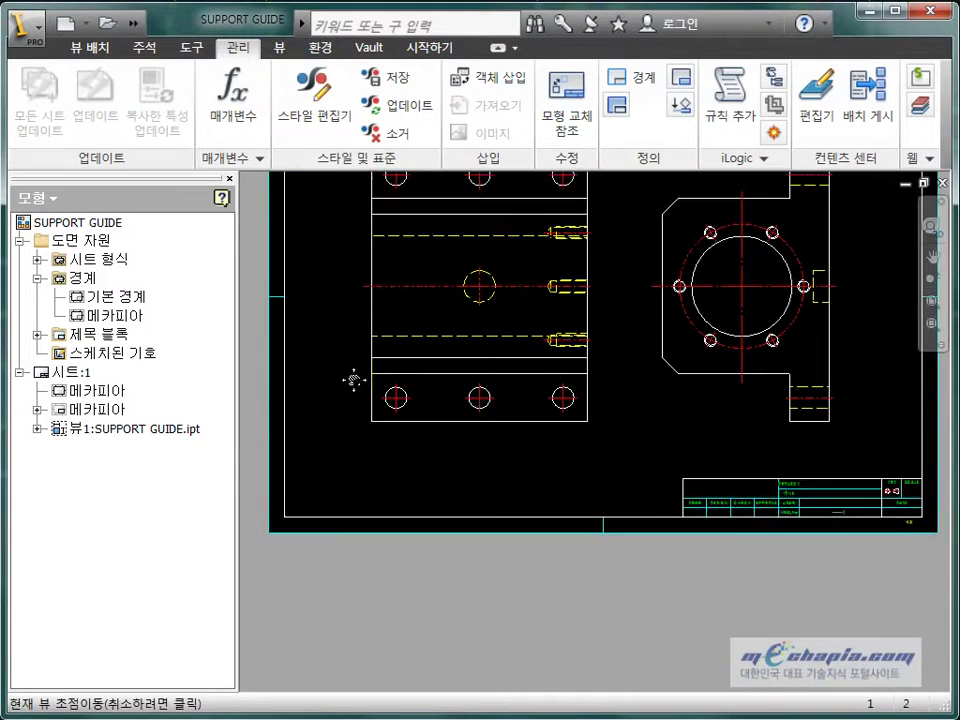
pyautogui.click(150, 50)
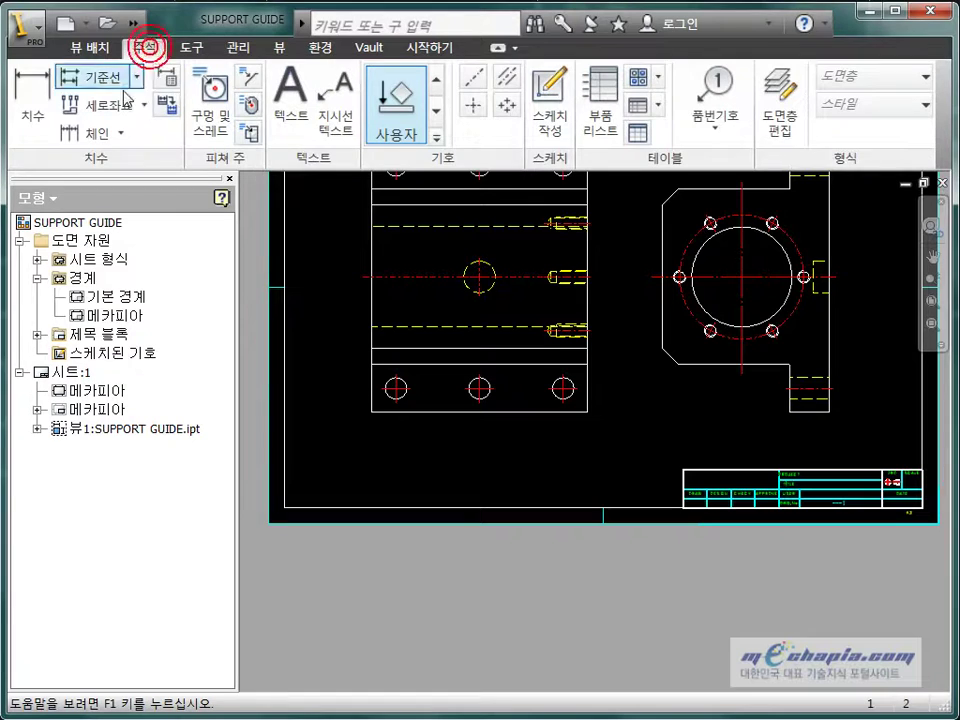
pyautogui.click(98, 138)
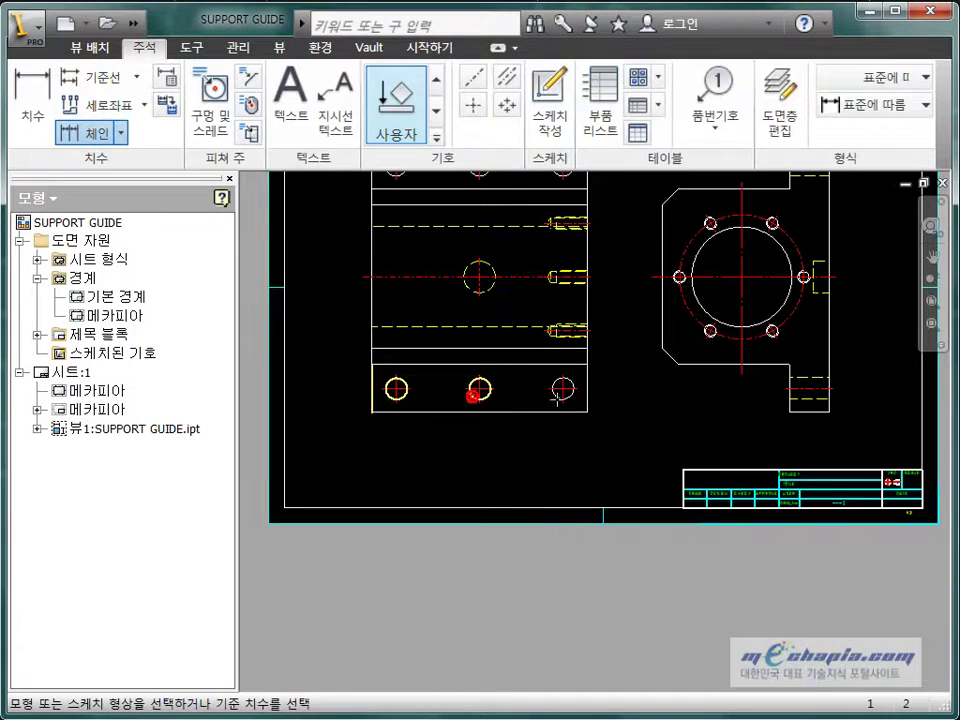
pyautogui.rightClick(543, 440)
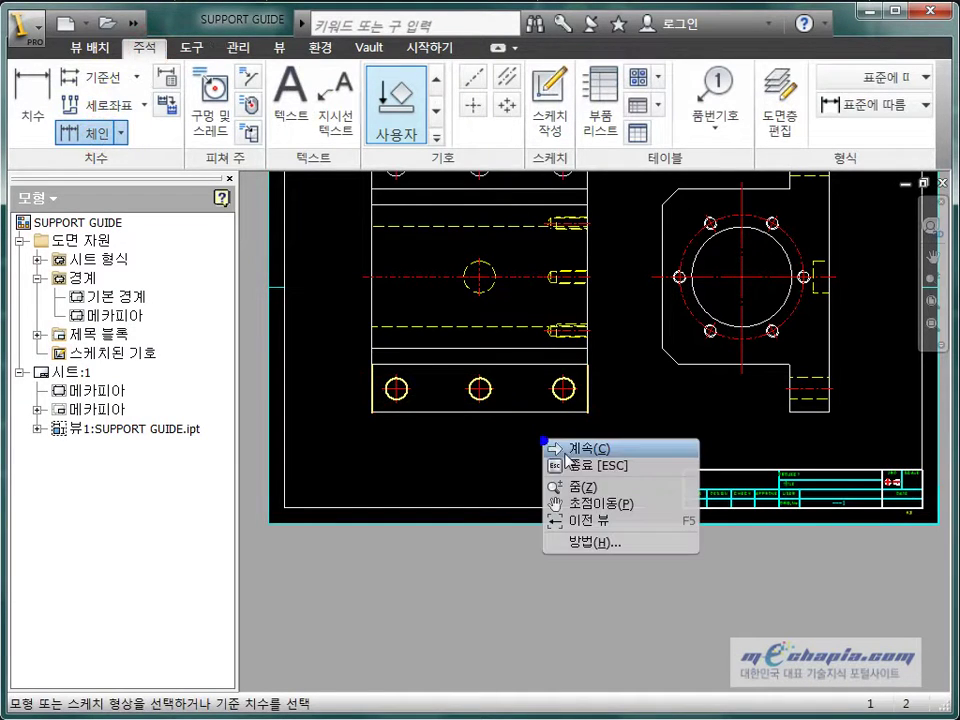
pyautogui.click(572, 453)
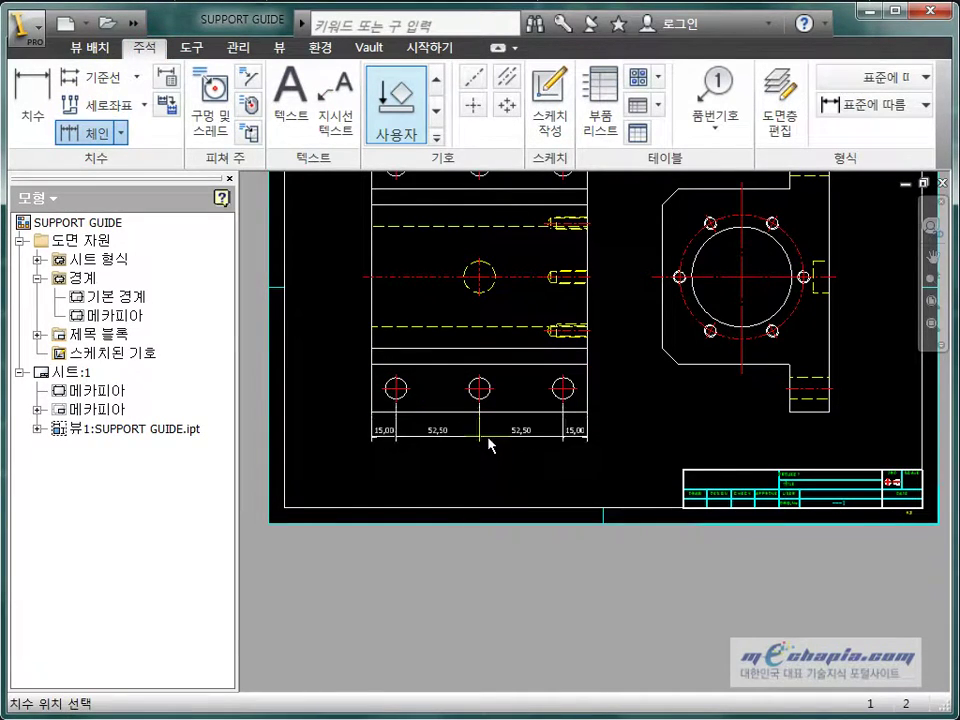
pyautogui.click(493, 446)
pyautogui.rightClick(490, 444)
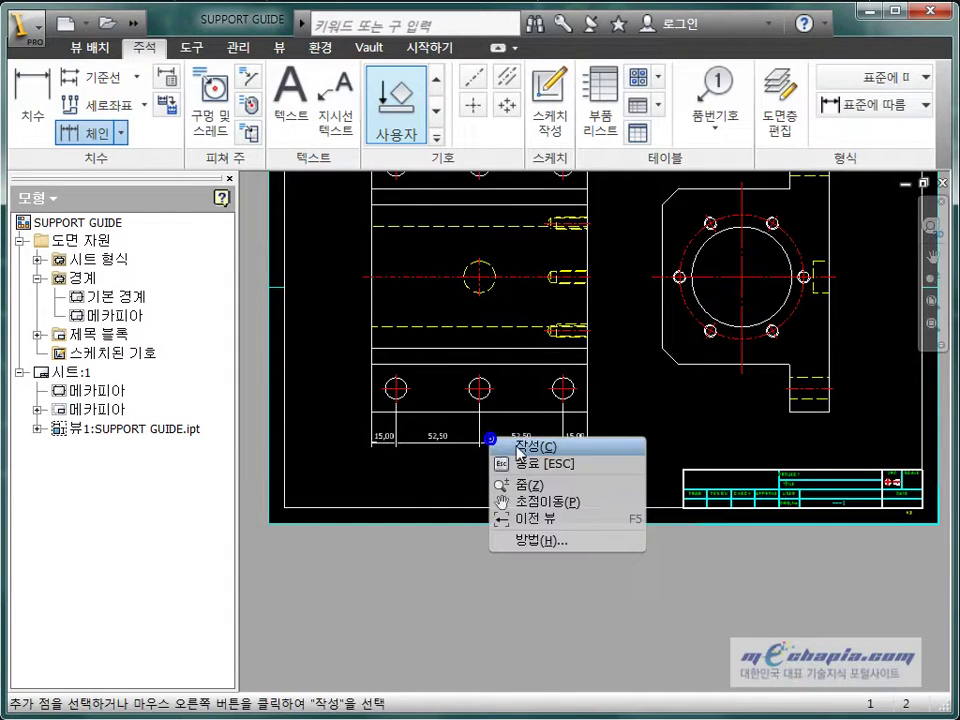
pyautogui.click(514, 446)
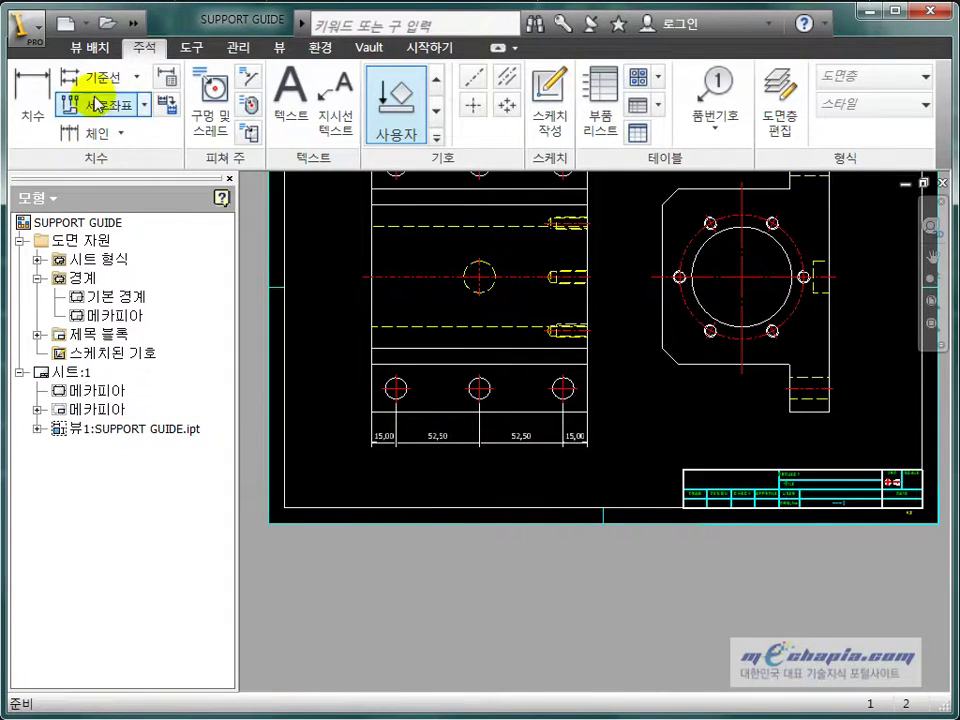
pyautogui.scroll(-3, 590, 472)
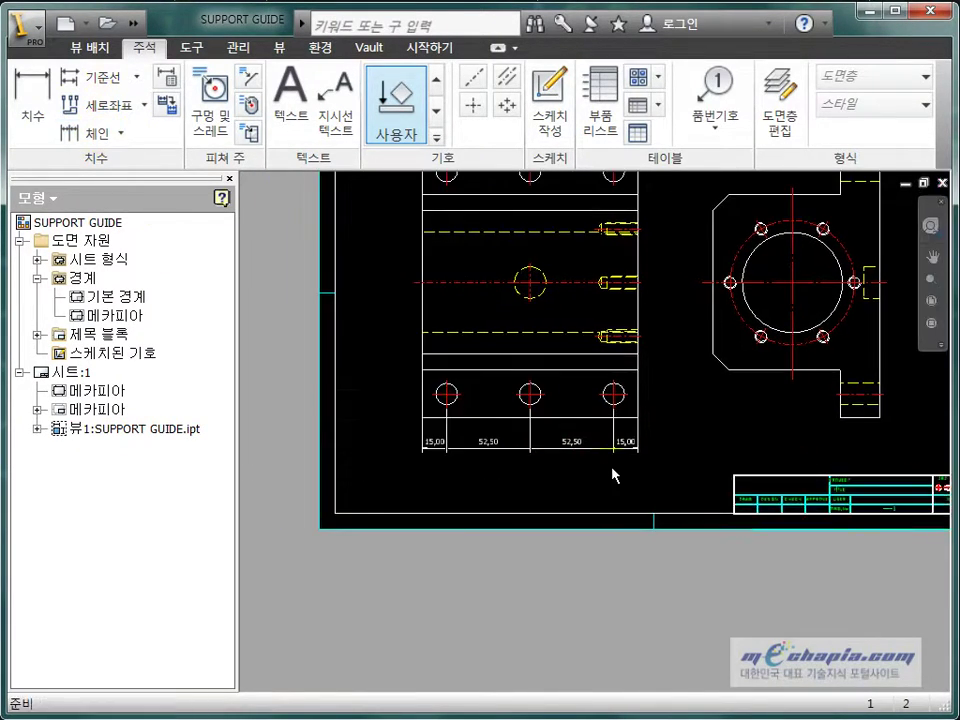
pyautogui.moveTo(598, 471)
pyautogui.mouseDown(button='middle')
pyautogui.moveTo(616, 486)
pyautogui.moveTo(583, 497)
pyautogui.mouseUp(button='middle')
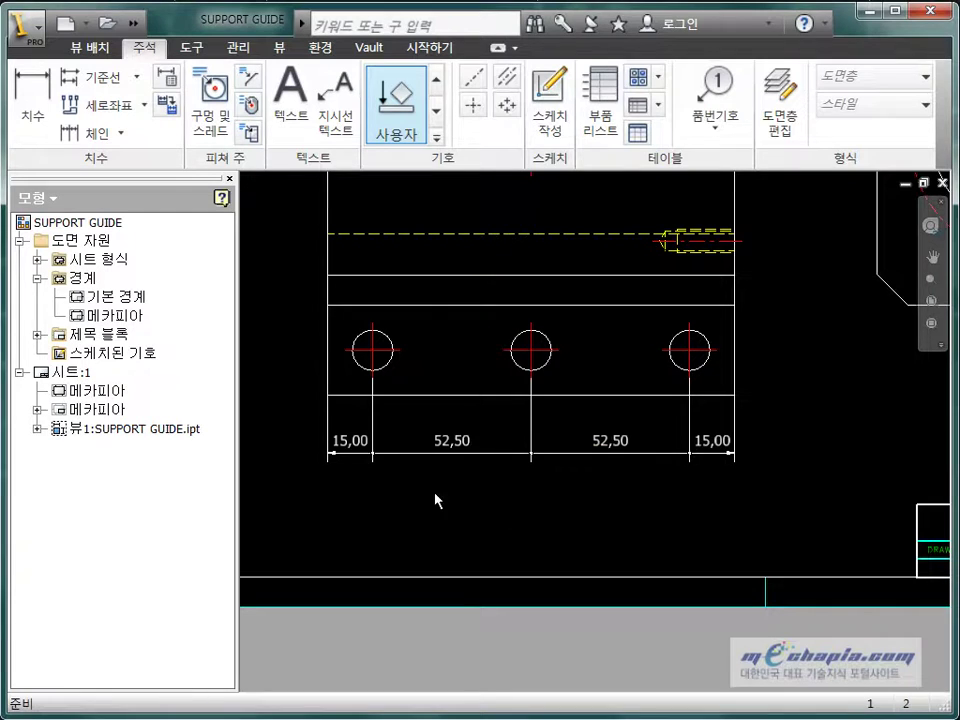
pyautogui.moveTo(435, 500); pyautogui.dragTo(414, 493, button='middle')
pyautogui.scroll(-3, 422, 467)
pyautogui.moveTo(354, 463); pyautogui.dragTo(396, 488, button='middle')
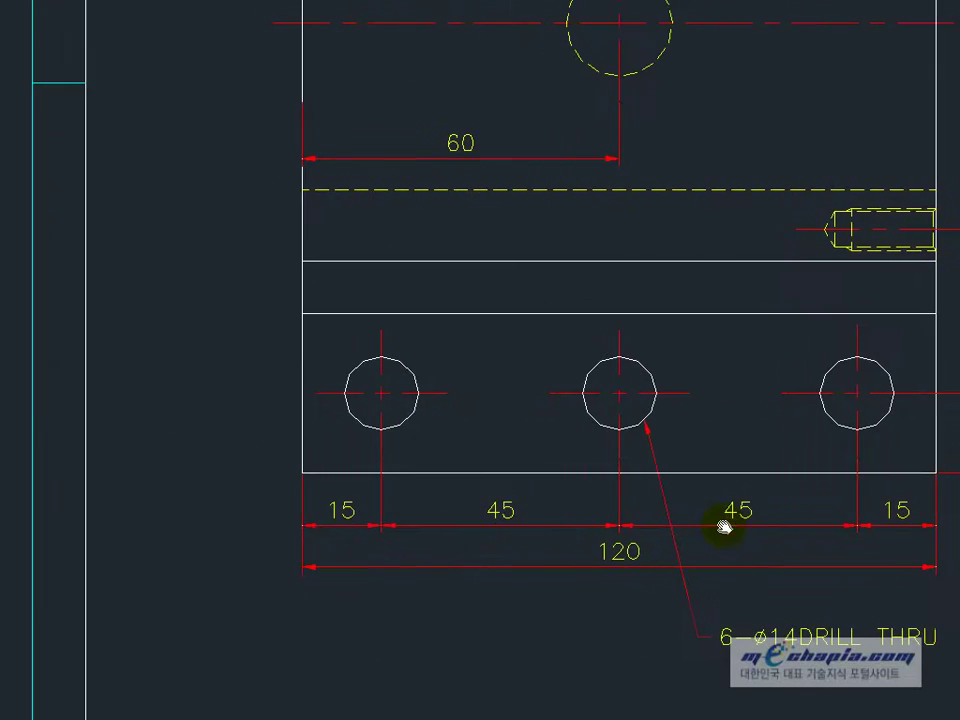
pyautogui.moveTo(637, 556); pyautogui.dragTo(589, 542, button='middle')
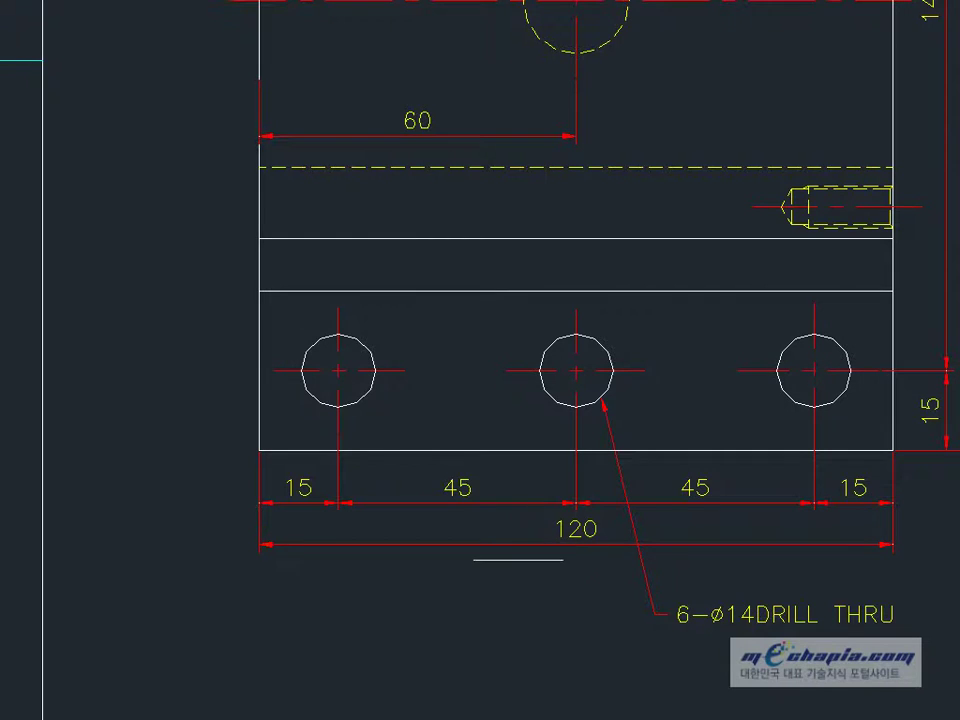
pyautogui.moveTo(592, 570); pyautogui.dragTo(553, 579, button='middle')
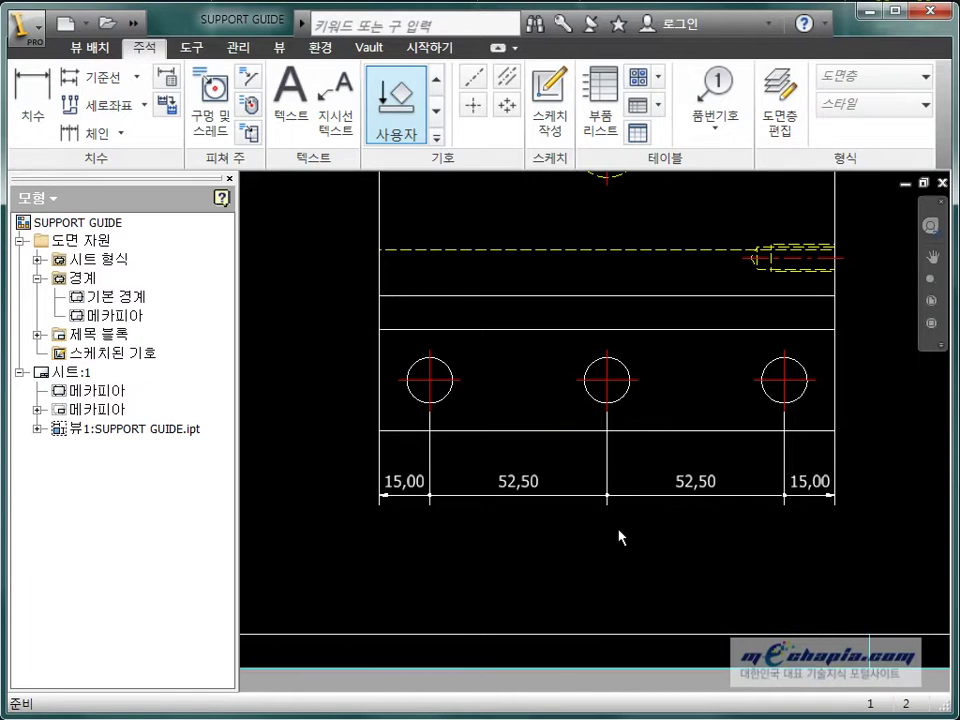
pyautogui.scroll(-1, 557, 553)
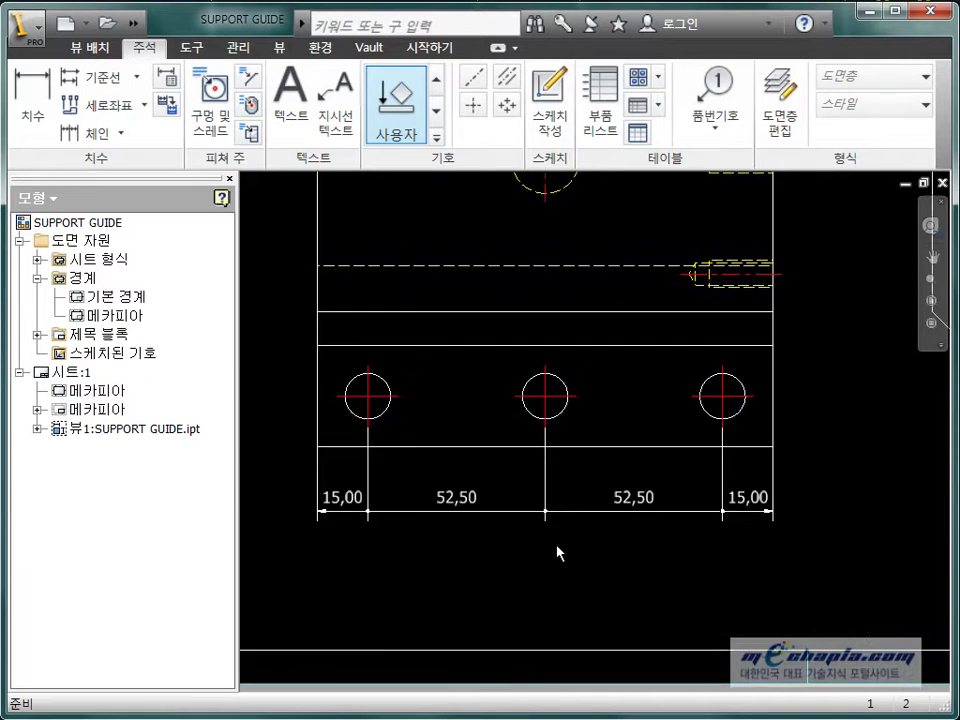
pyautogui.scroll(2, 557, 553)
pyautogui.scroll(-3, 557, 553)
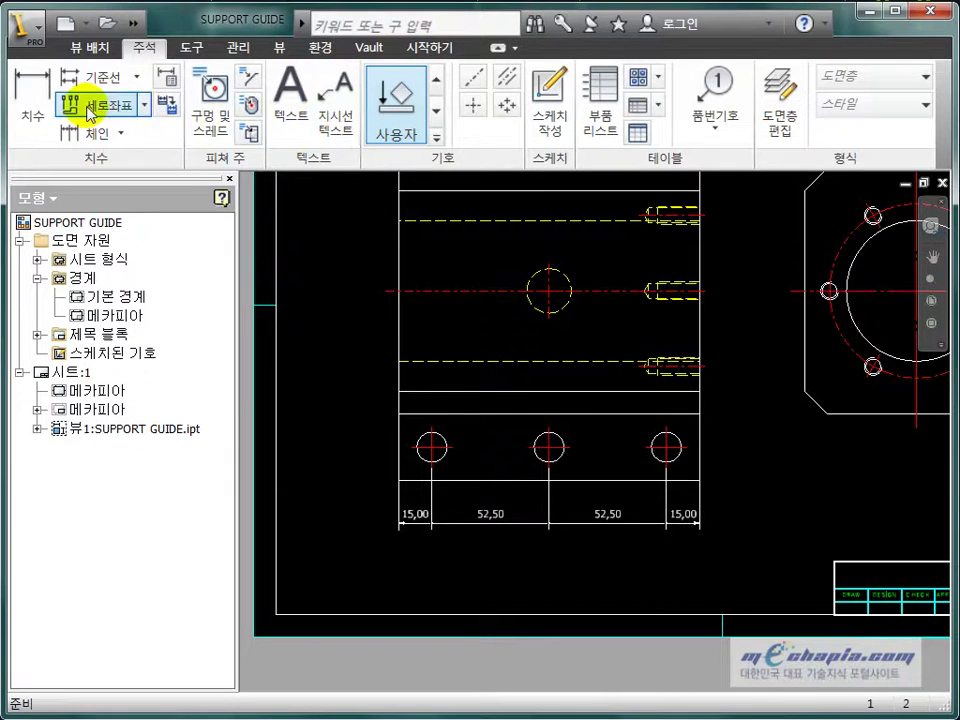
# Dimension the view's bottom edge with an overall 135,00 width placed below the hole chain
pyautogui.click(45, 105)
pyautogui.click(494, 482)
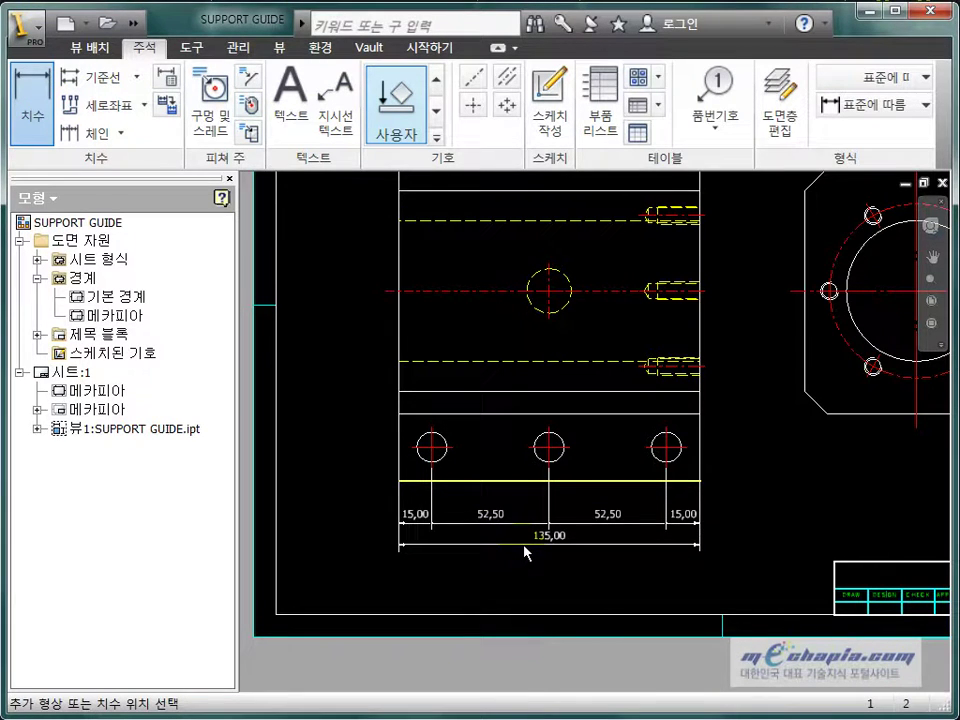
pyautogui.click(524, 550)
pyautogui.click(678, 545)
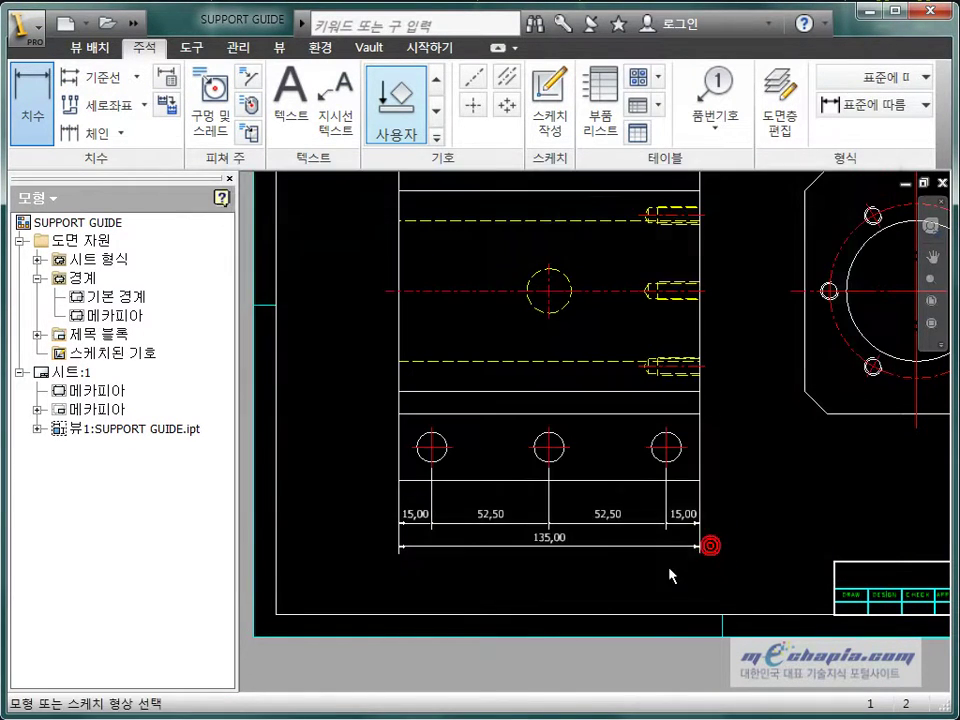
pyautogui.scroll(-4, 600, 561)
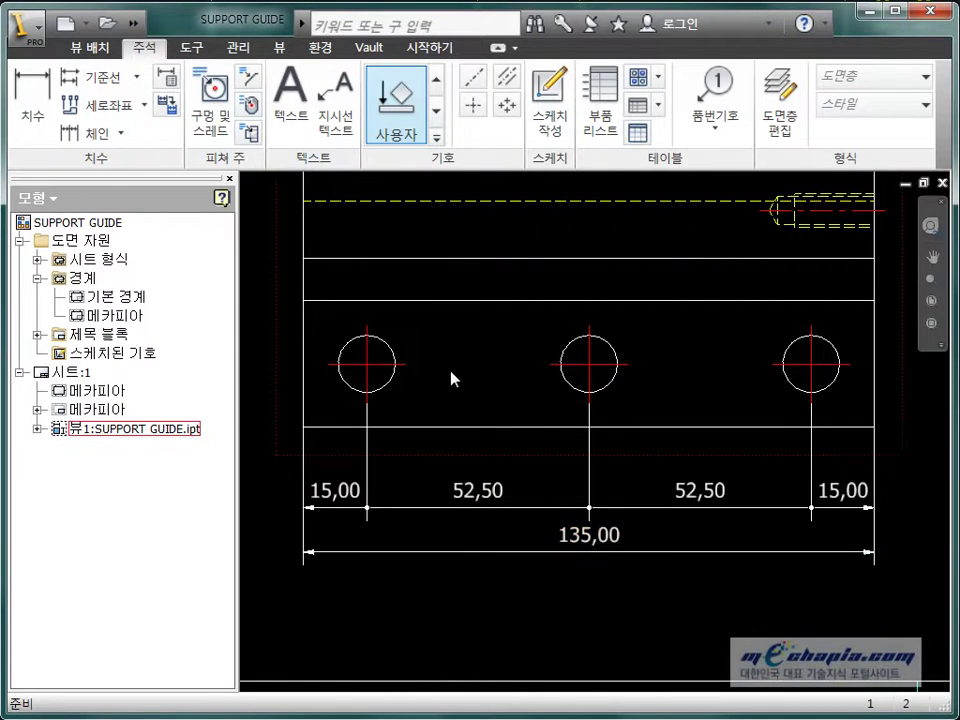
# Open the SUPPORT GUIDE part model from the drawing view and orbit it
pyautogui.rightClick(452, 378)
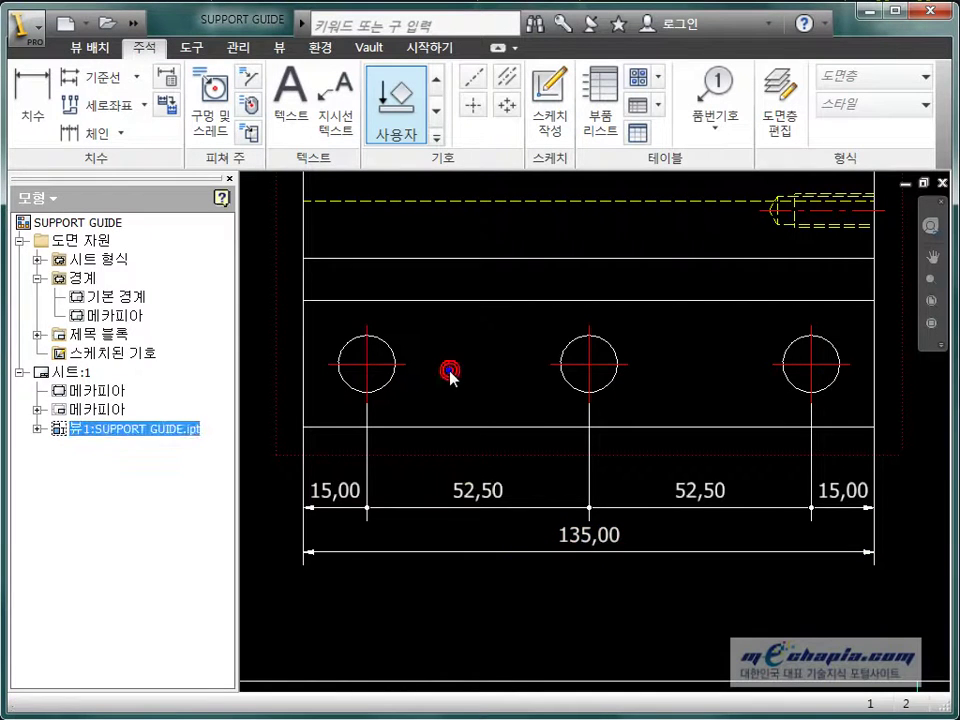
pyautogui.click(423, 530)
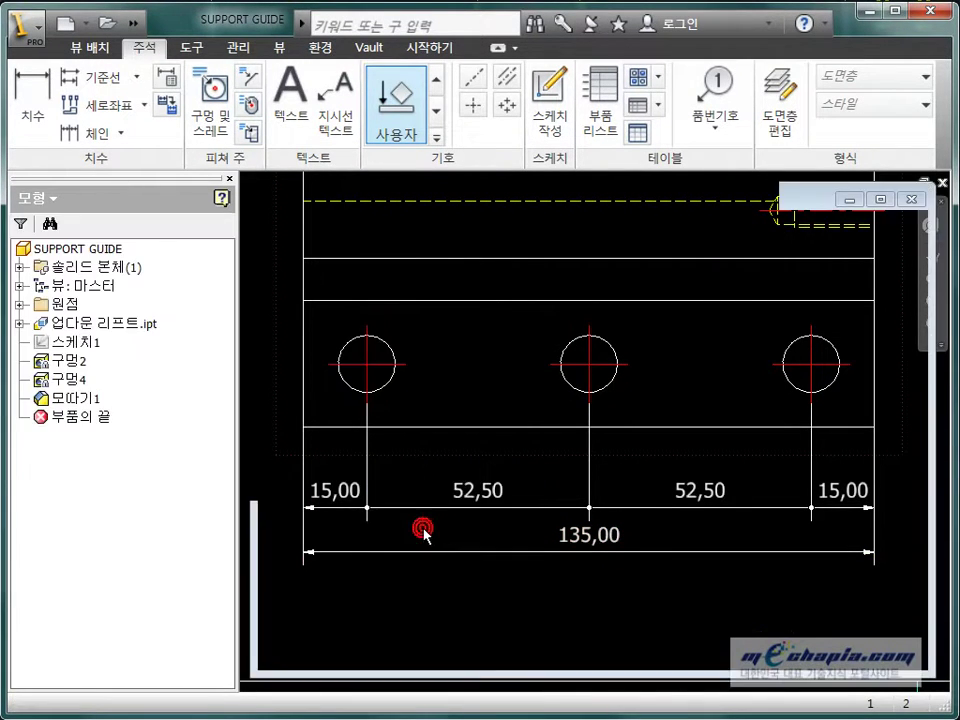
pyautogui.keyDown('shift'); pyautogui.moveTo(531, 487); pyautogui.dragTo(499, 510, button='middle'); pyautogui.keyUp('shift')
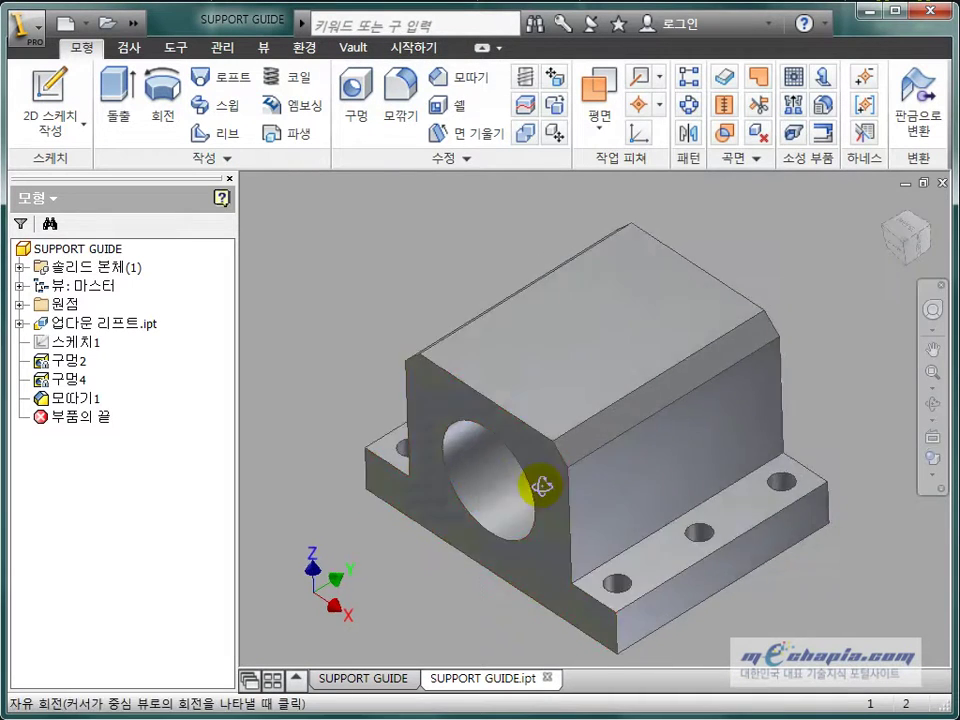
# Open the base component 업다운 리프트.ipt from the model browser
pyautogui.click(92, 324)
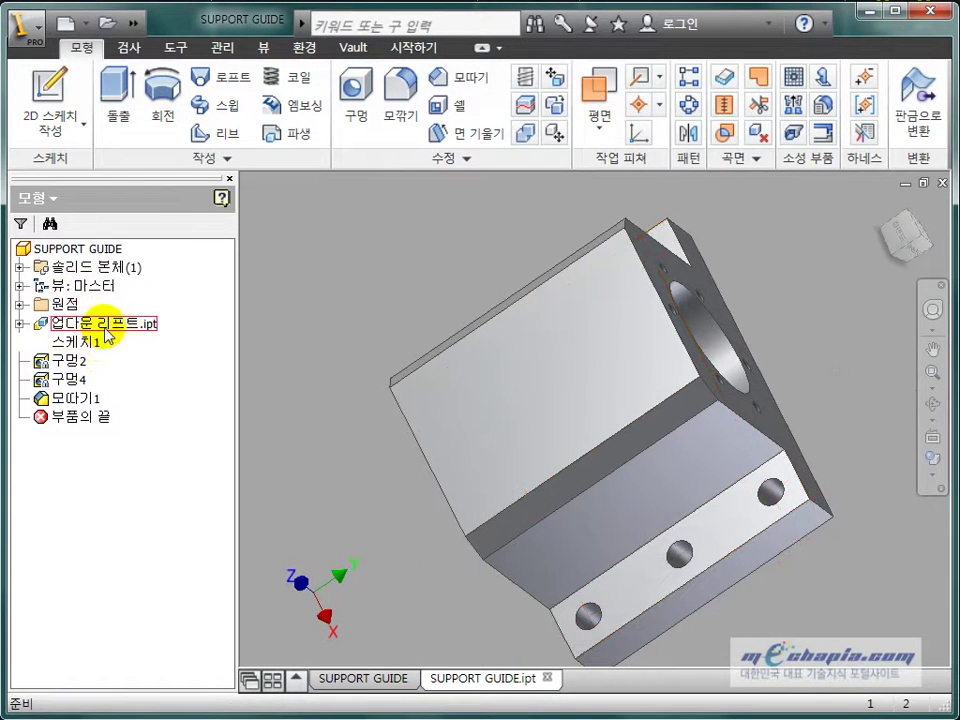
pyautogui.rightClick(102, 324)
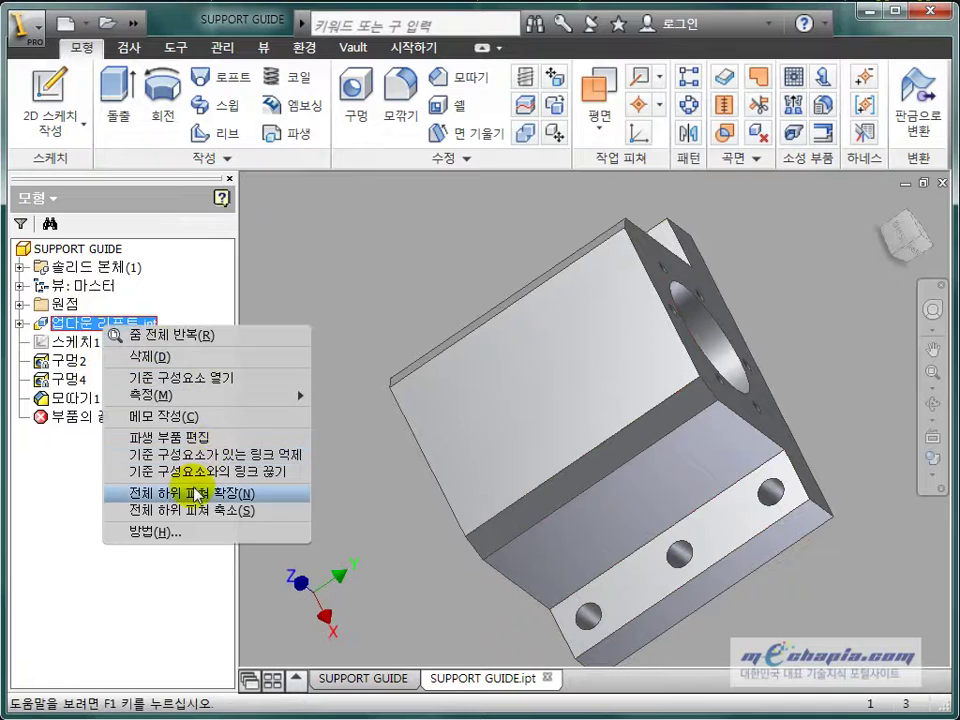
pyautogui.click(231, 380)
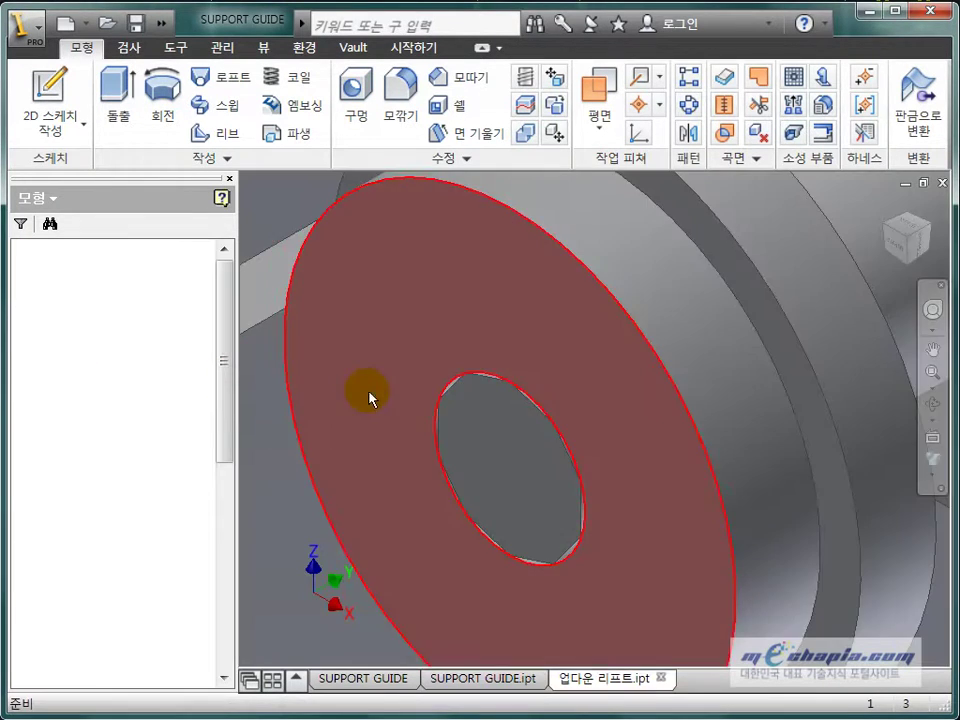
# Expand the solid bodies list and set the selection filter to whole bodies
pyautogui.scroll(3, 400, 410)
pyautogui.moveTo(435, 422)
pyautogui.keyDown('shift'); pyautogui.mouseDown(button='middle')
pyautogui.moveTo(472, 474)
pyautogui.moveTo(611, 390)
pyautogui.mouseUp(button='middle'); pyautogui.keyUp('shift')
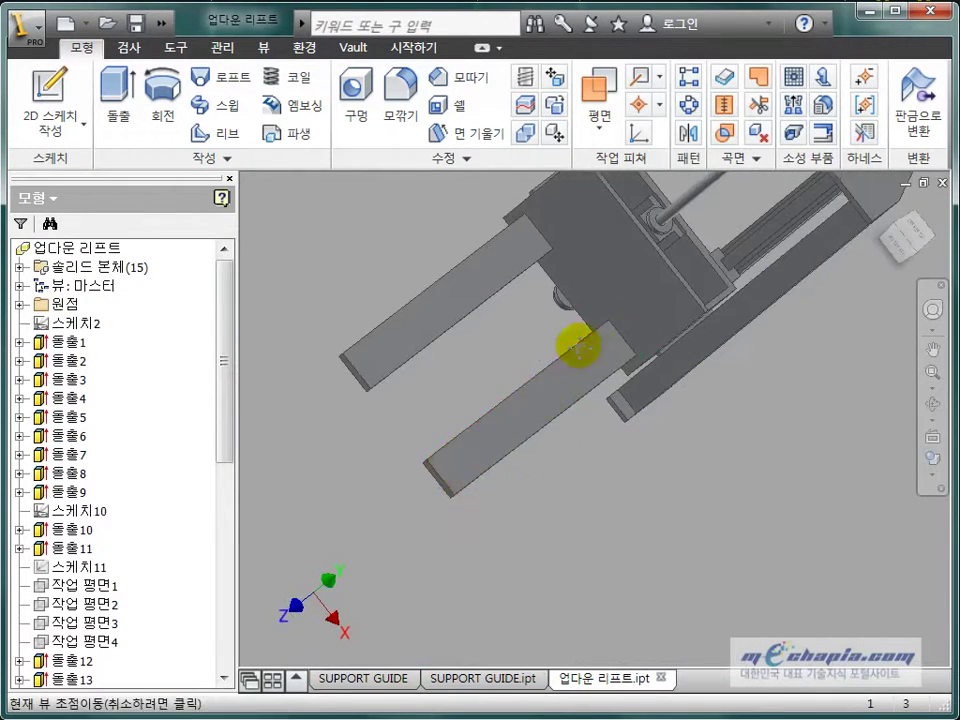
pyautogui.scroll(-3, 508, 350)
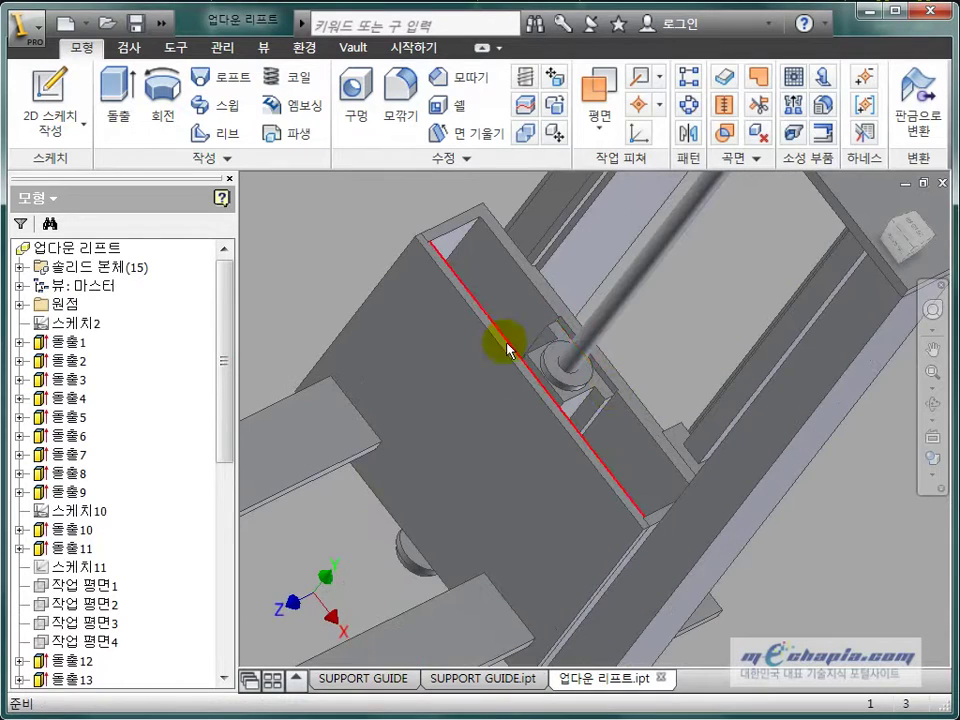
pyautogui.click(20, 268)
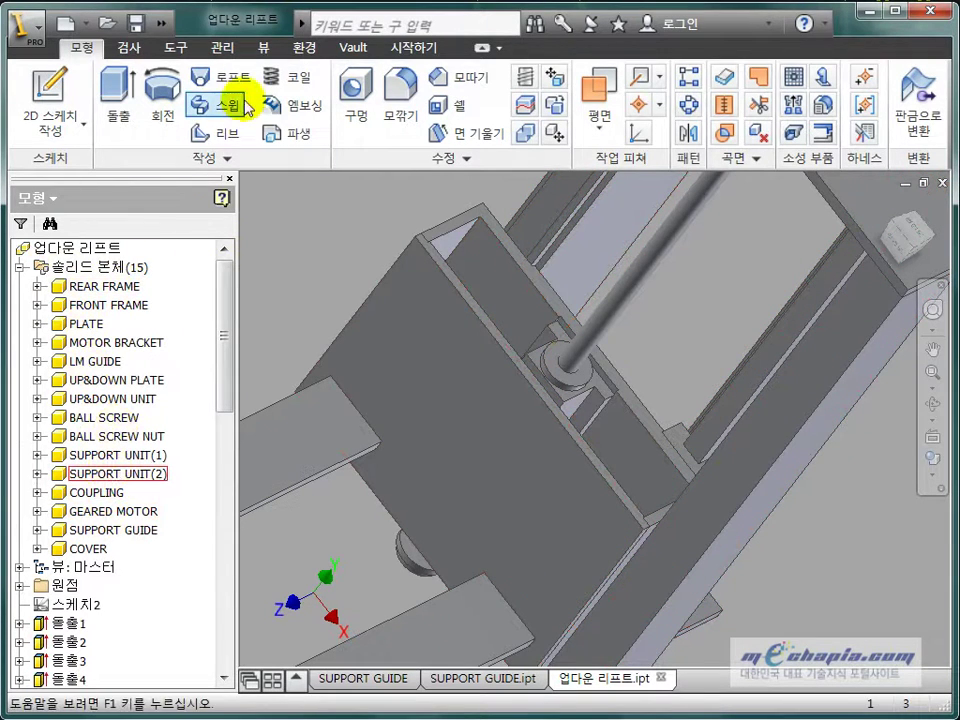
pyautogui.click(161, 22)
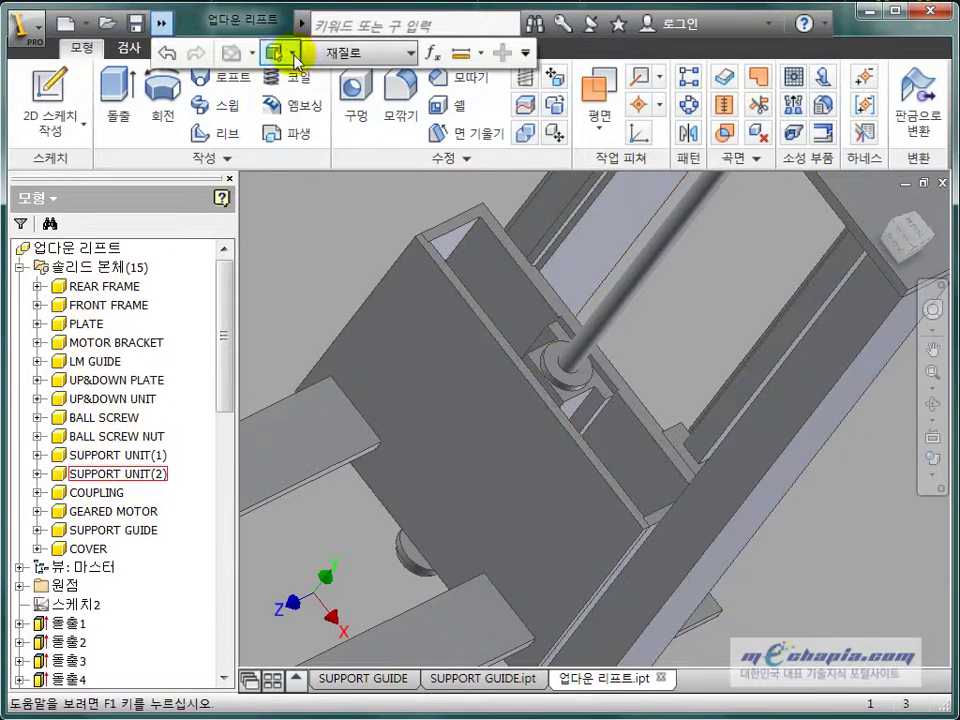
pyautogui.click(294, 56)
pyautogui.click(292, 81)
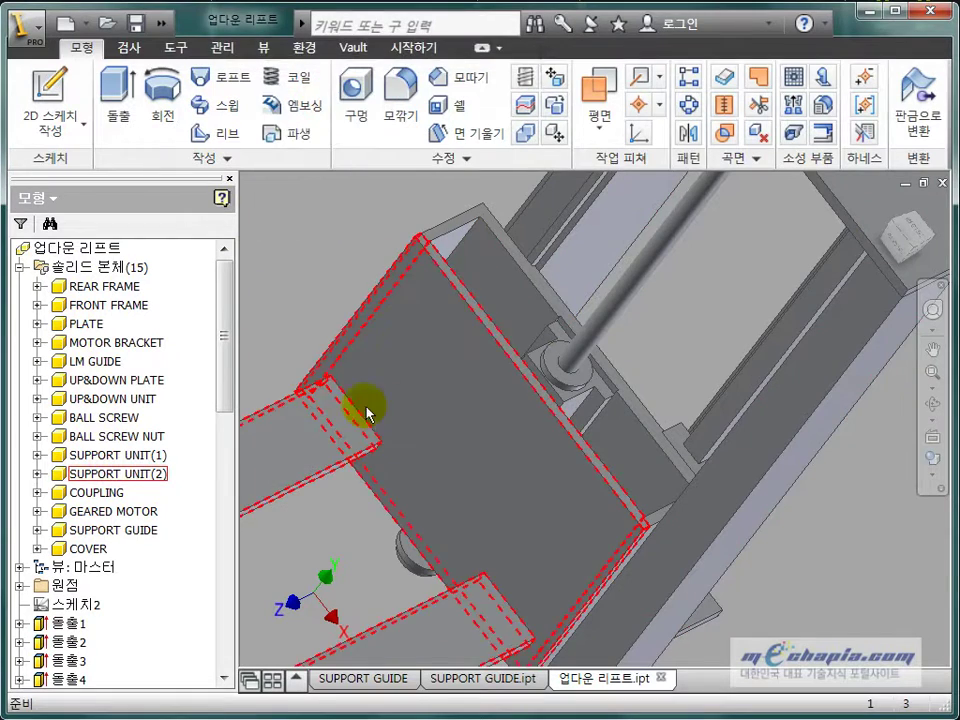
# Select the UP&DOWN PLATE body and highlight its extrusions 돌출14, 돌출15 and 돌출16
pyautogui.click(535, 295)
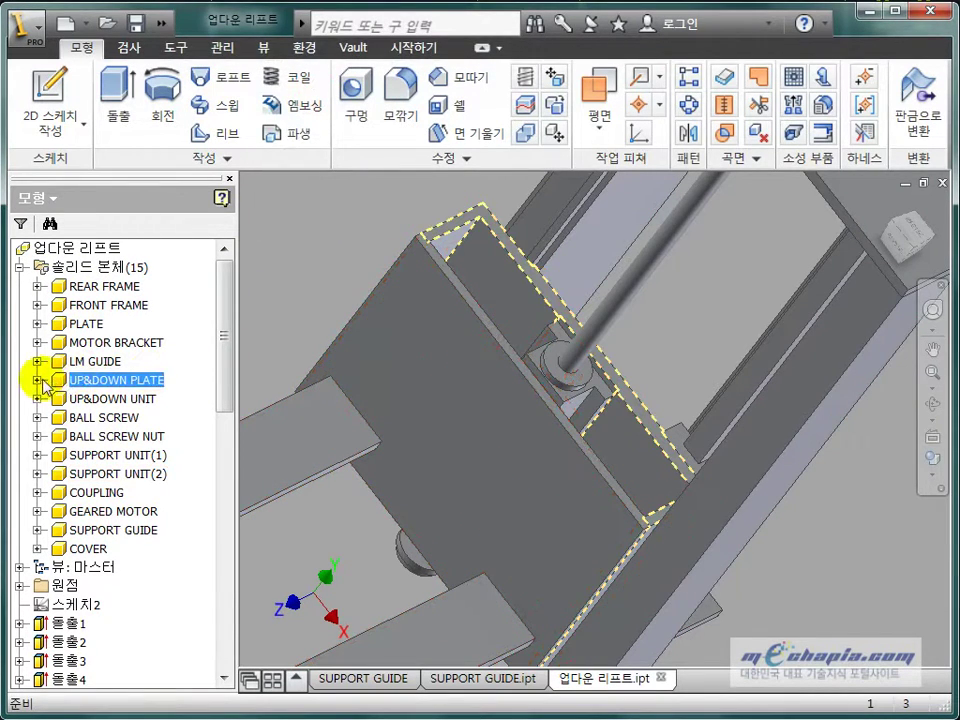
pyautogui.click(38, 380)
pyautogui.click(102, 399)
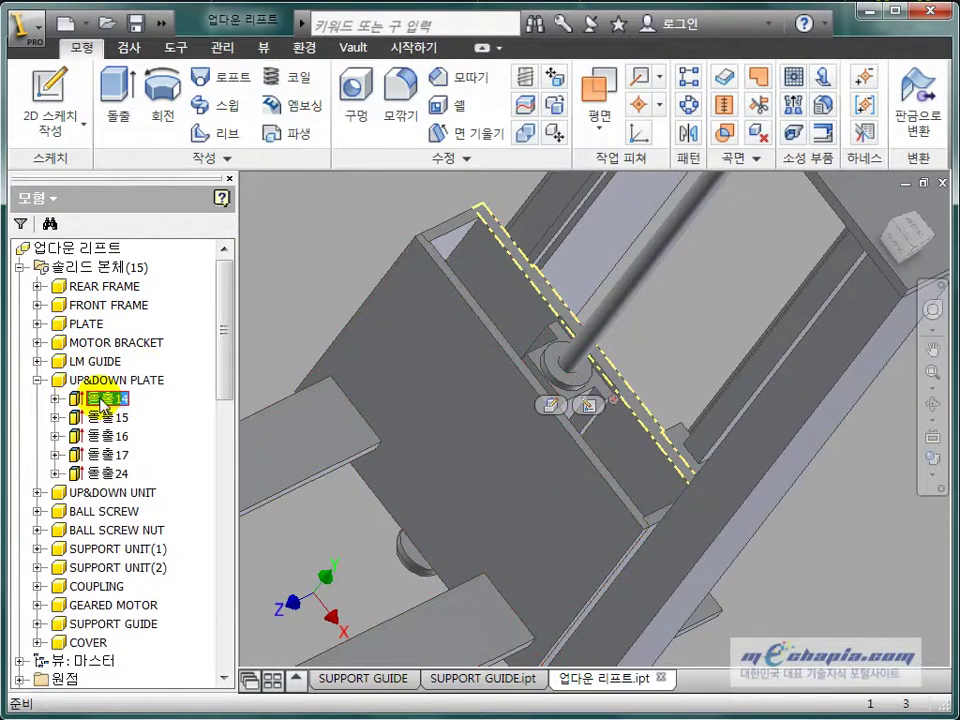
pyautogui.click(103, 417)
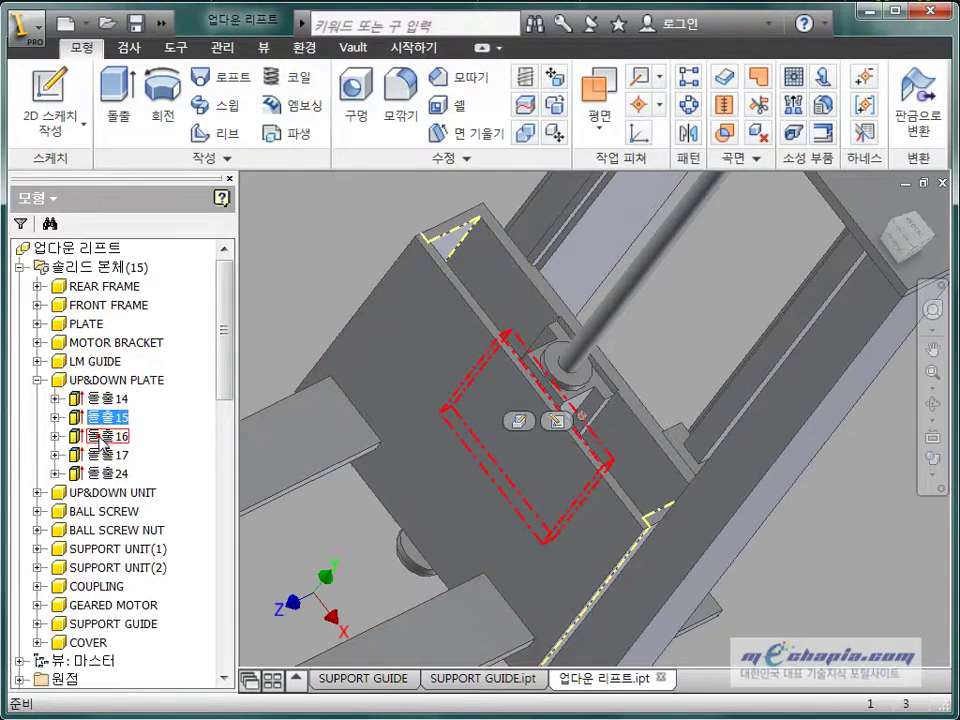
pyautogui.click(105, 437)
pyautogui.click(55, 436)
# Edit 스케치13 of 돌출16 and delete its 100 offset dimension
pyautogui.doubleClick(107, 452)
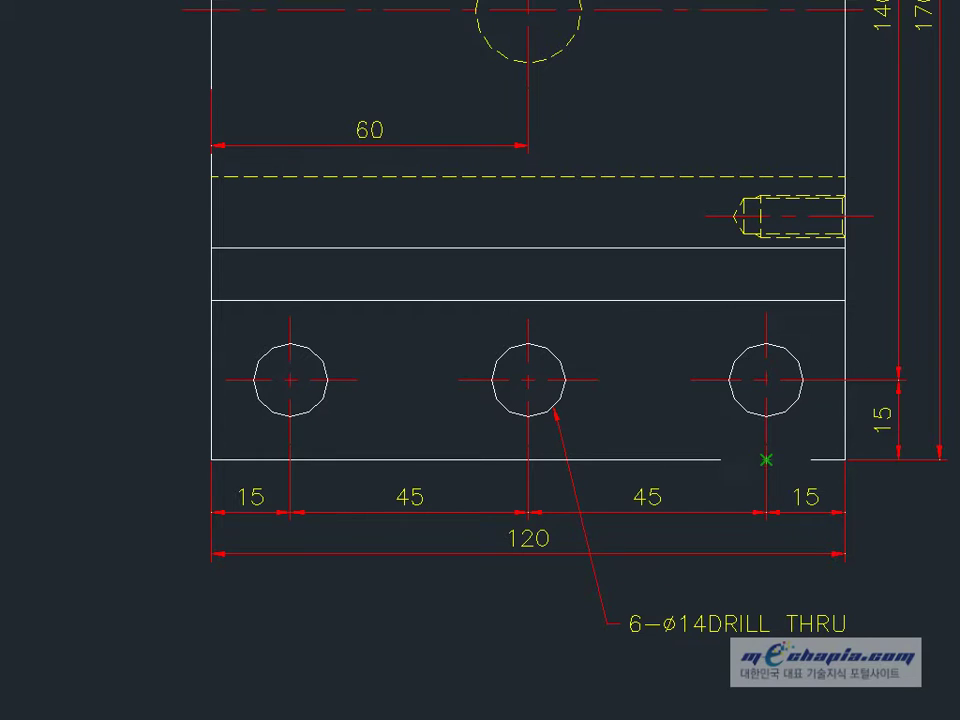
pyautogui.hotkey('alt', 'Tab')
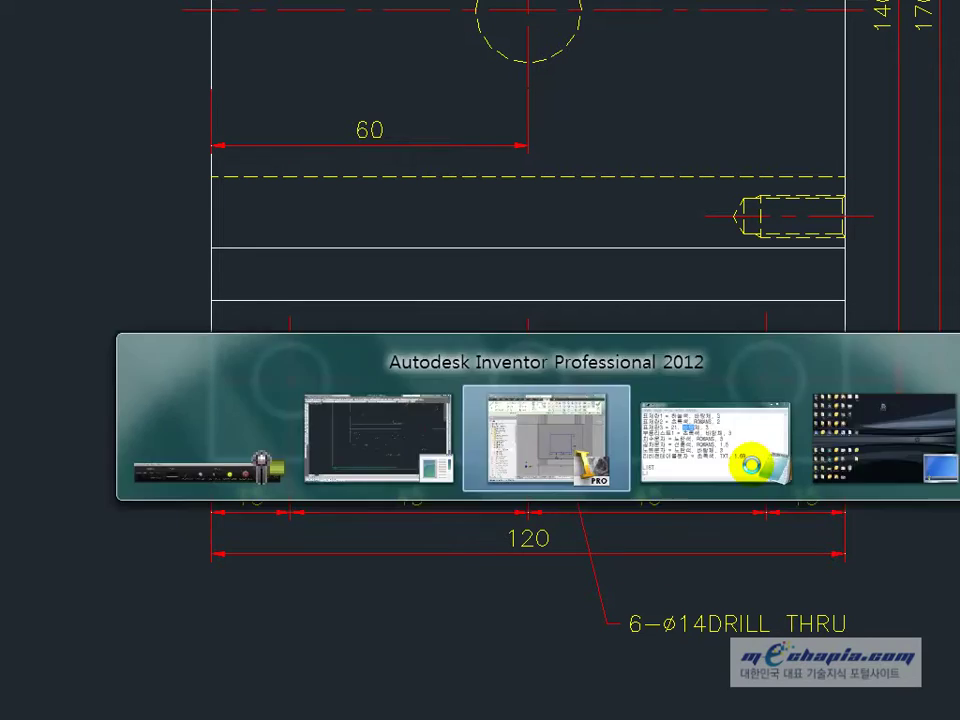
pyautogui.press('Delete')
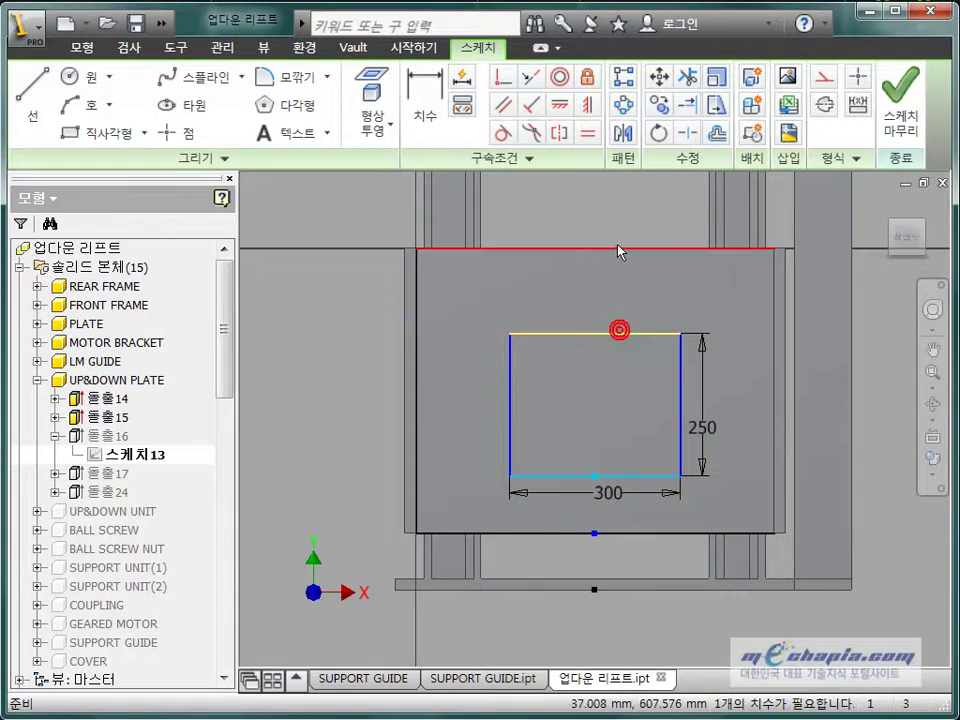
# Try a 150 dimension between the plate's and rectangle's top edges, then undo it
pyautogui.moveTo(621, 337); pyautogui.dragTo(619, 229, button='right')
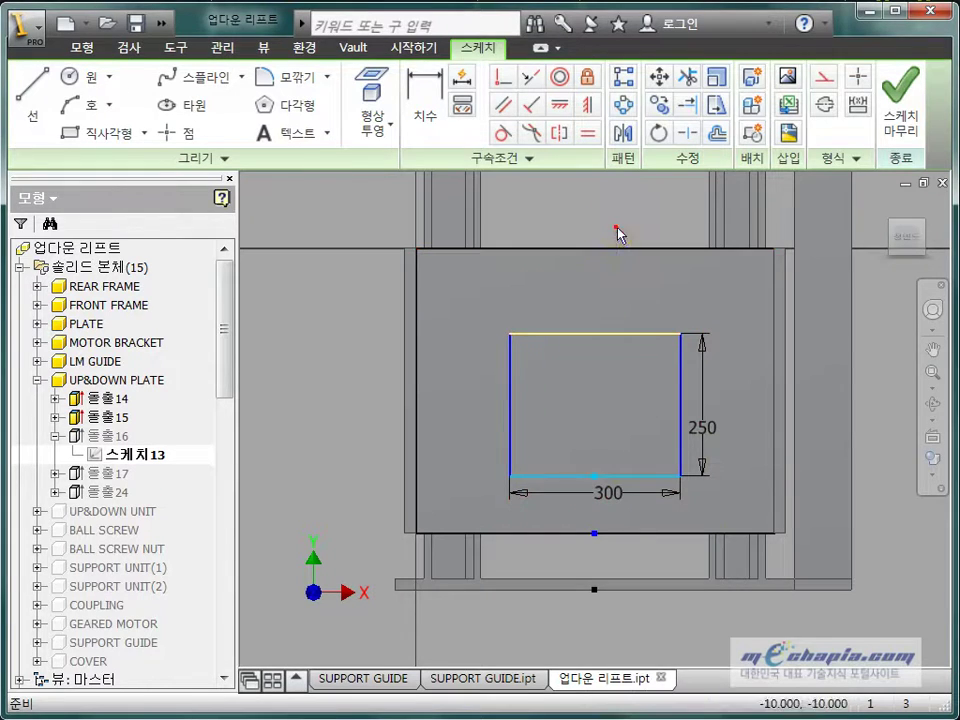
pyautogui.click(548, 248)
pyautogui.click(583, 334)
pyautogui.click(589, 306)
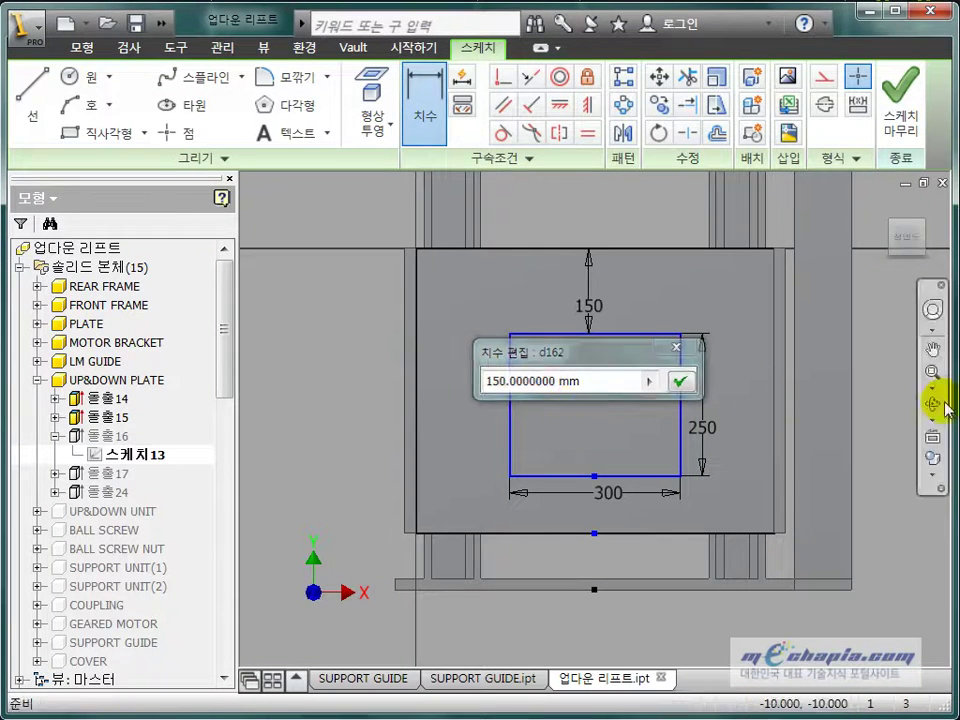
pyautogui.press('Return')
pyautogui.hotkey('ctrl', 'z')
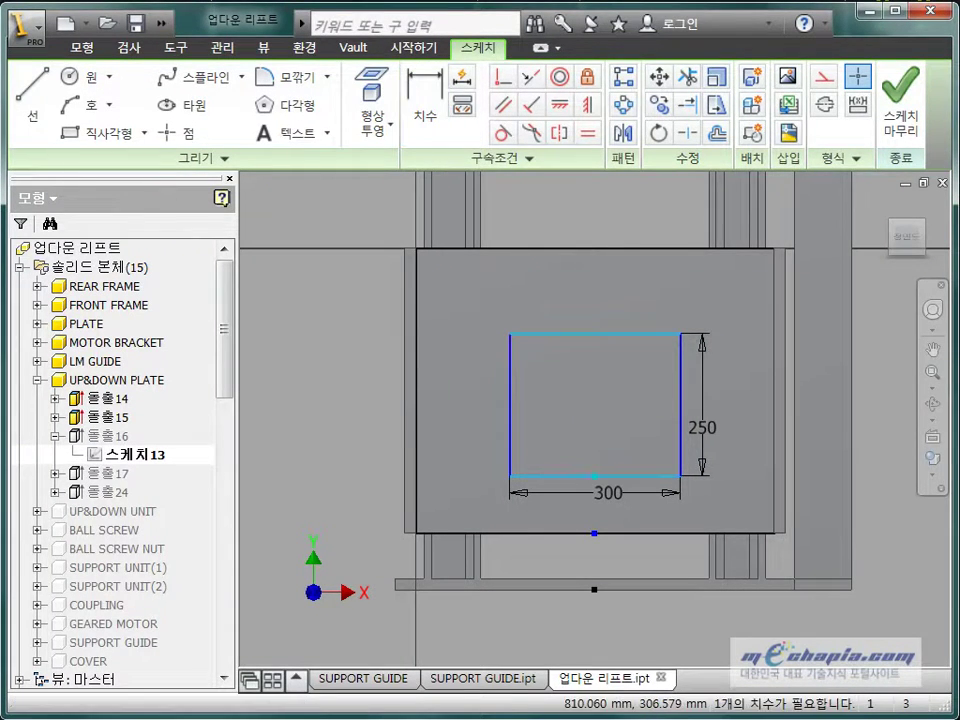
# Update the SUPPORT GUIDE drawing to the changed part, then go back to 업다운 리프트.ipt
pyautogui.click(350, 680)
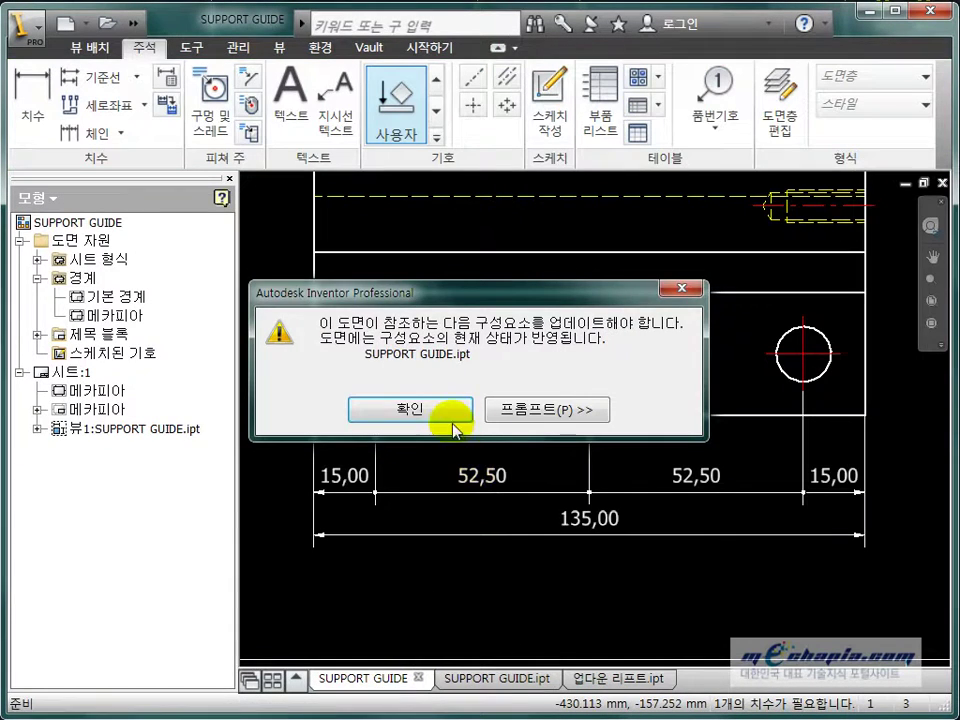
pyautogui.click(453, 422)
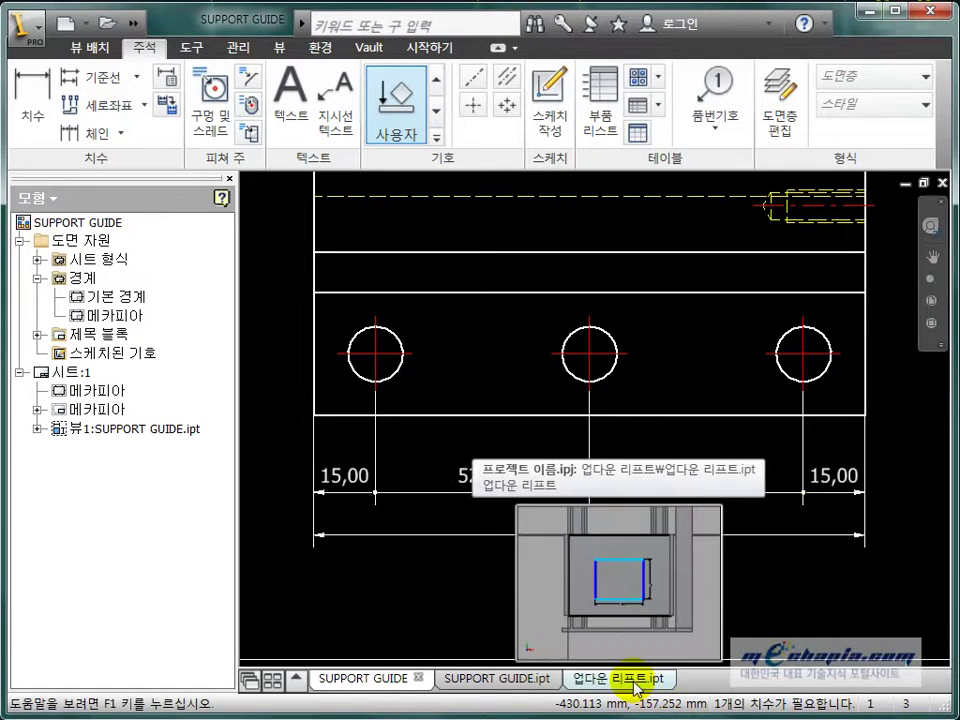
pyautogui.click(634, 686)
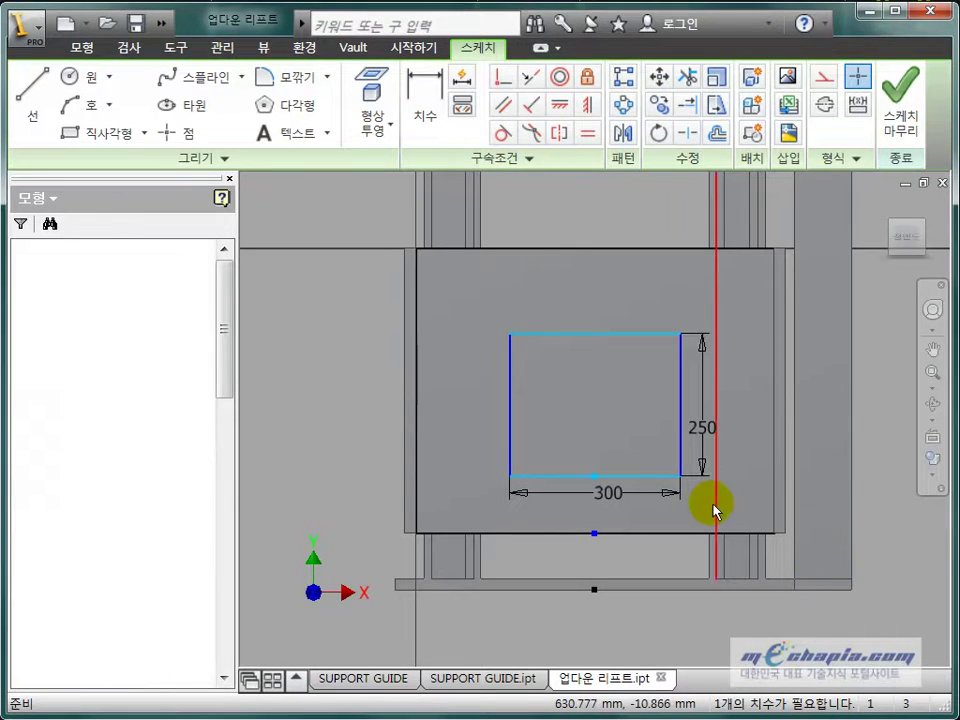
# Dimension the rectangle 115 above the plate's bottom edge and finish the sketch
pyautogui.click(640, 338)
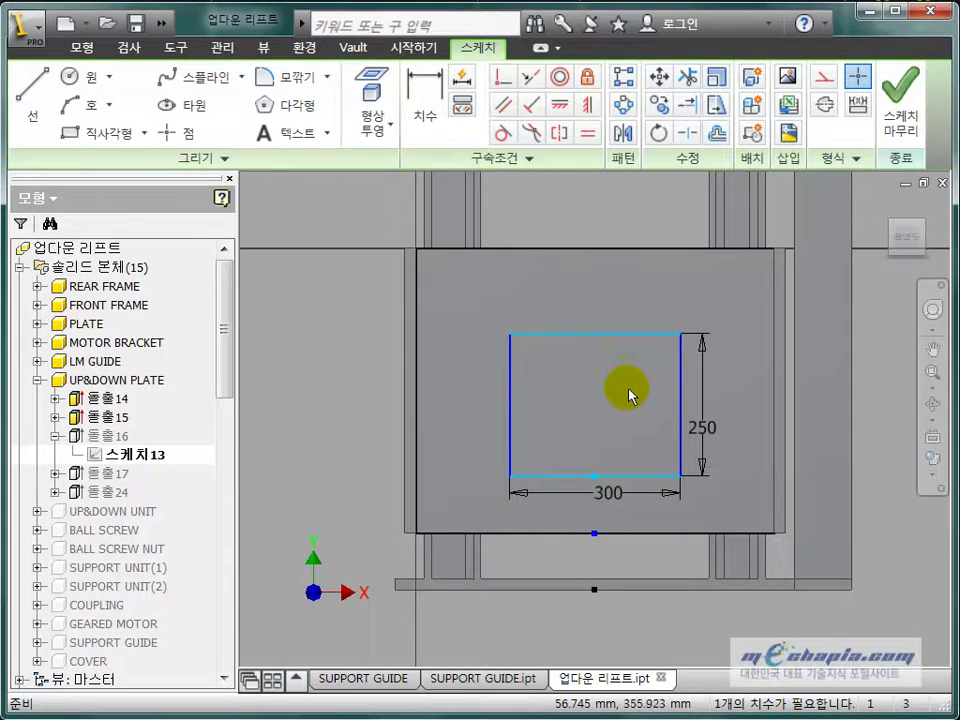
pyautogui.click(595, 533)
pyautogui.click(558, 520)
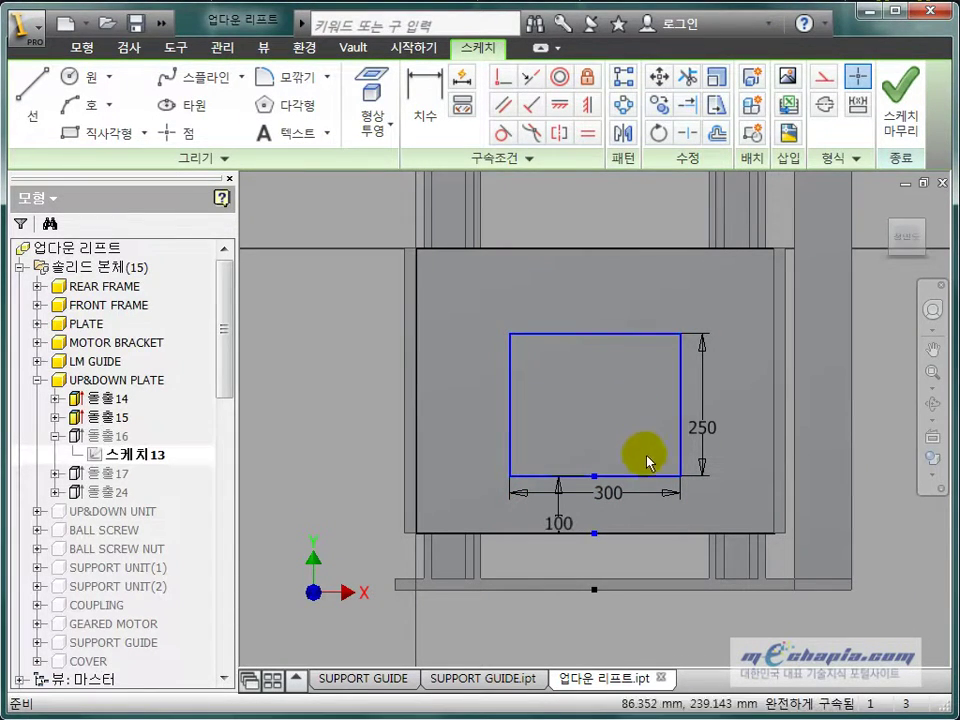
pyautogui.doubleClick(560, 522)
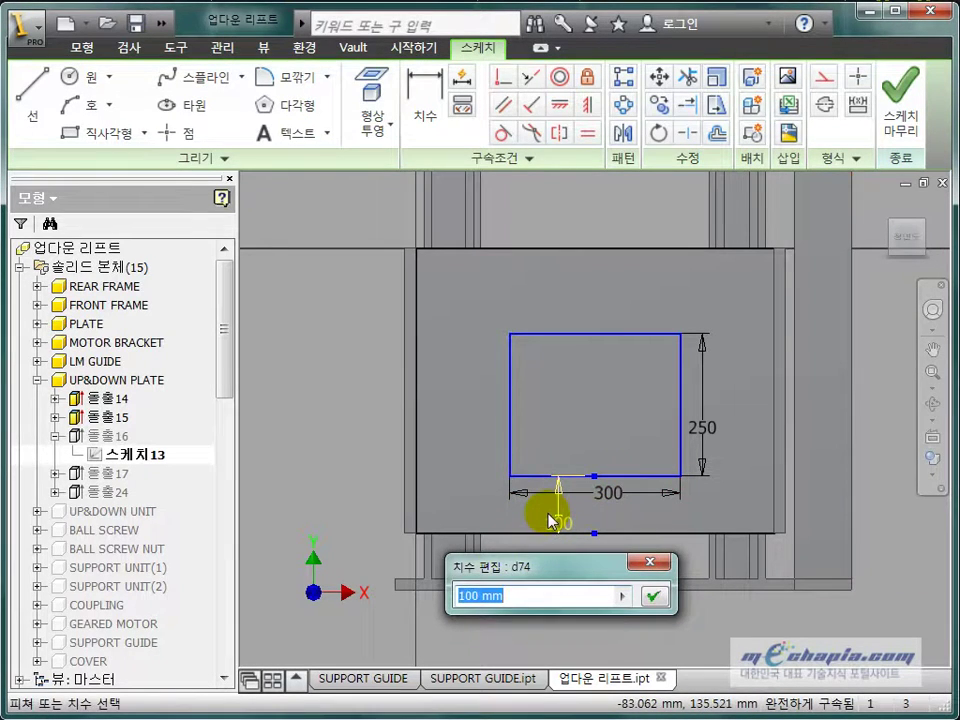
pyautogui.write('115')
pyautogui.press('Return')
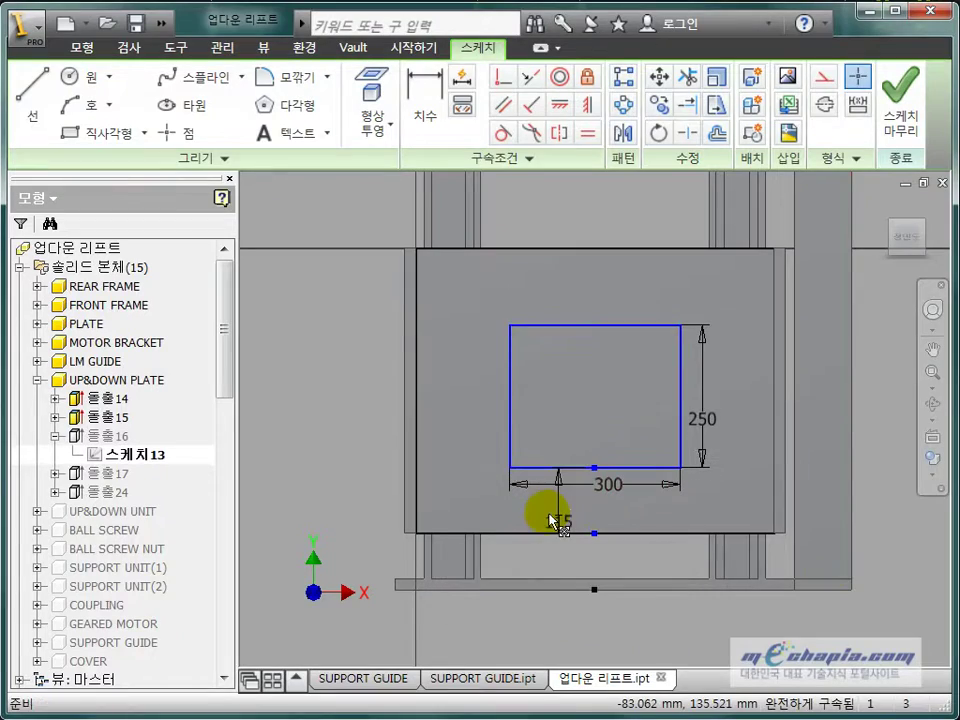
pyautogui.click(895, 97)
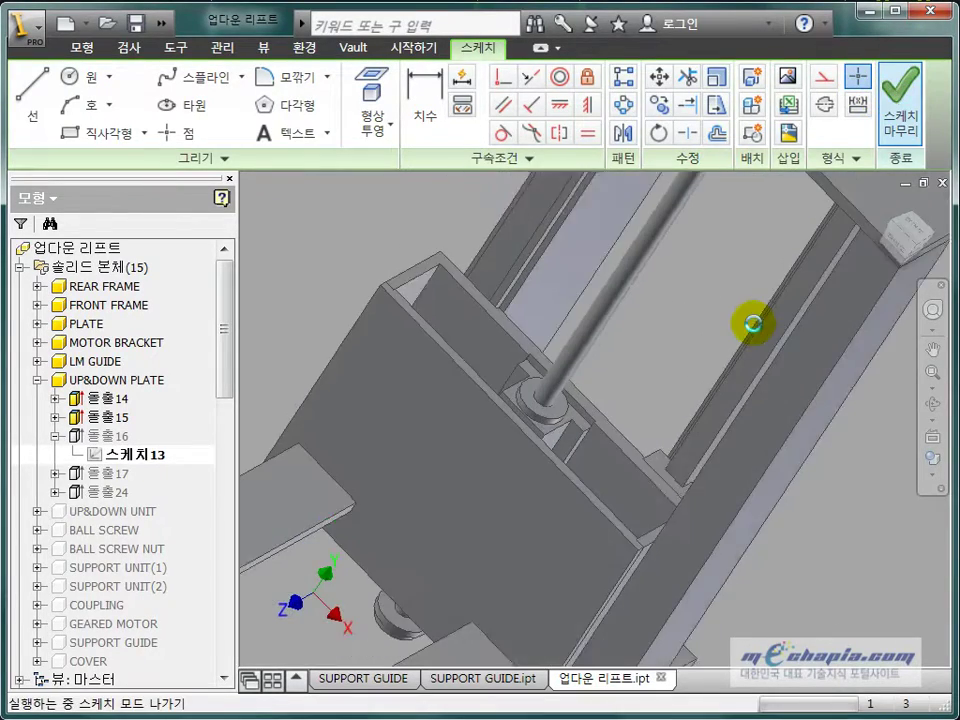
pyautogui.moveTo(670, 428)
pyautogui.keyDown('shift'); pyautogui.mouseDown(button='middle')
pyautogui.moveTo(621, 450)
pyautogui.moveTo(621, 439)
pyautogui.moveTo(540, 375)
pyautogui.moveTo(768, 415)
pyautogui.mouseUp(button='middle'); pyautogui.keyUp('shift')
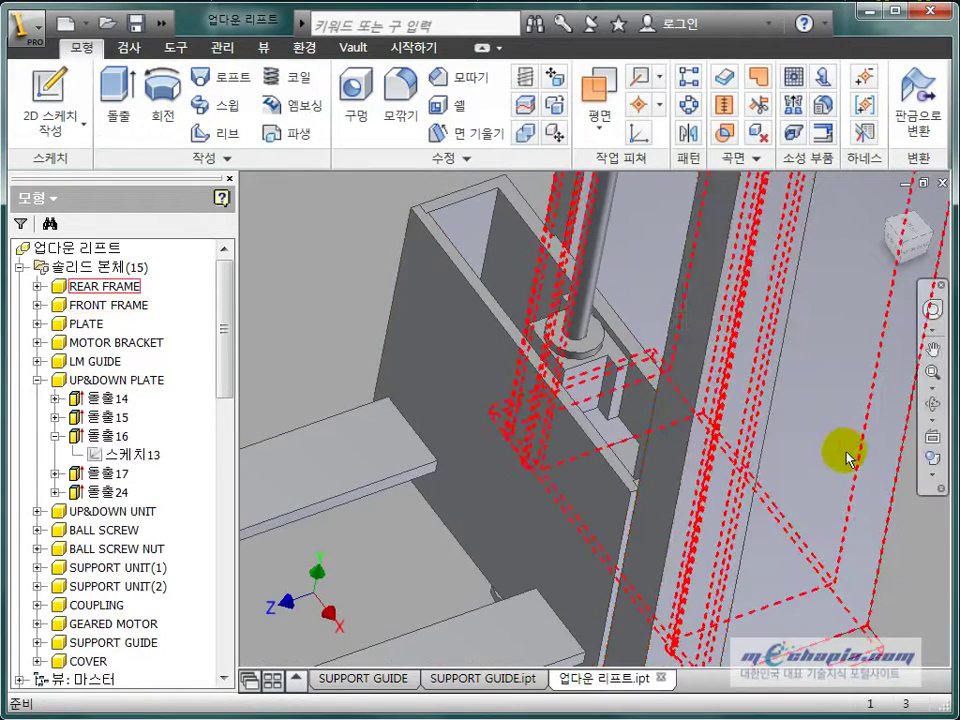
# Orbit the SUPPORT GUIDE part to inspect its bore, then bring up the New File templates
pyautogui.click(505, 680)
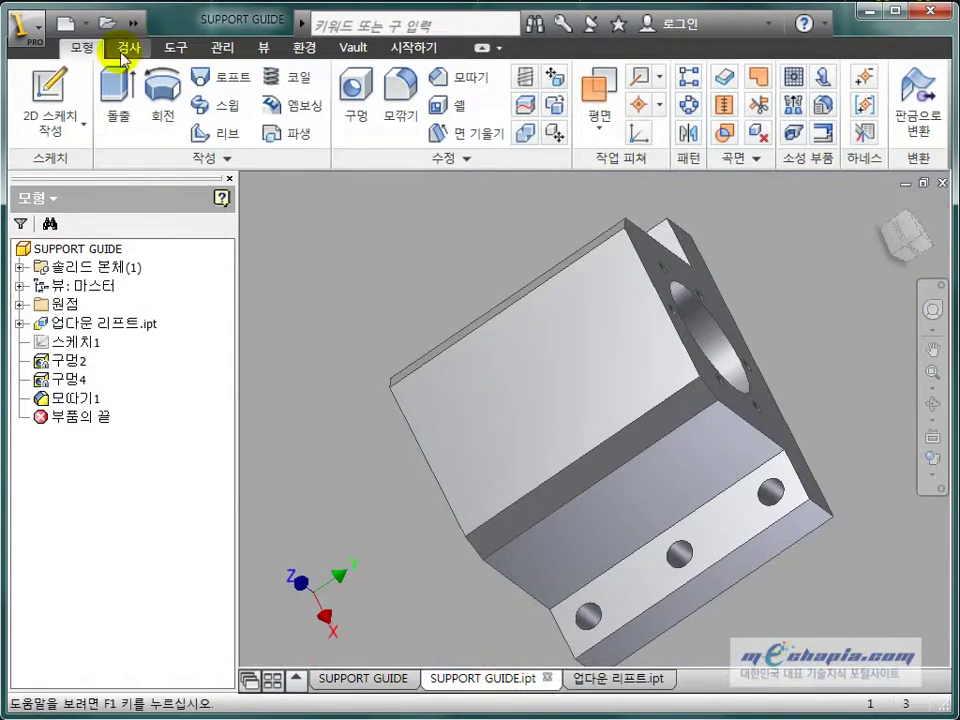
pyautogui.click(135, 23)
pyautogui.click(407, 385)
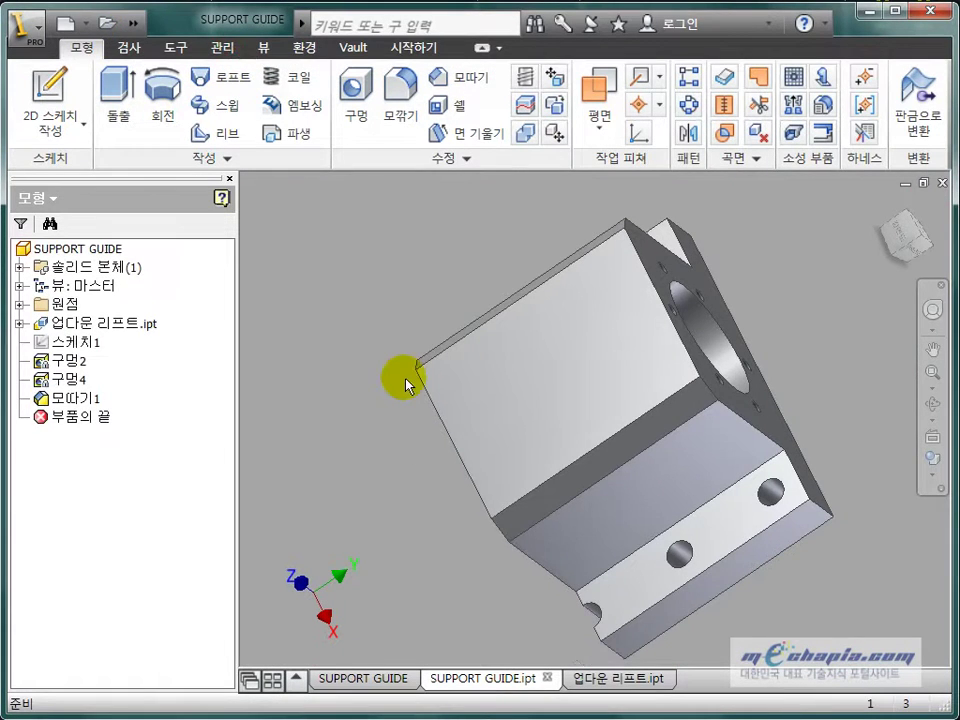
pyautogui.moveTo(385, 398)
pyautogui.keyDown('shift'); pyautogui.mouseDown(button='middle')
pyautogui.moveTo(409, 404)
pyautogui.moveTo(428, 379)
pyautogui.moveTo(370, 402)
pyautogui.mouseUp(button='middle'); pyautogui.keyUp('shift')
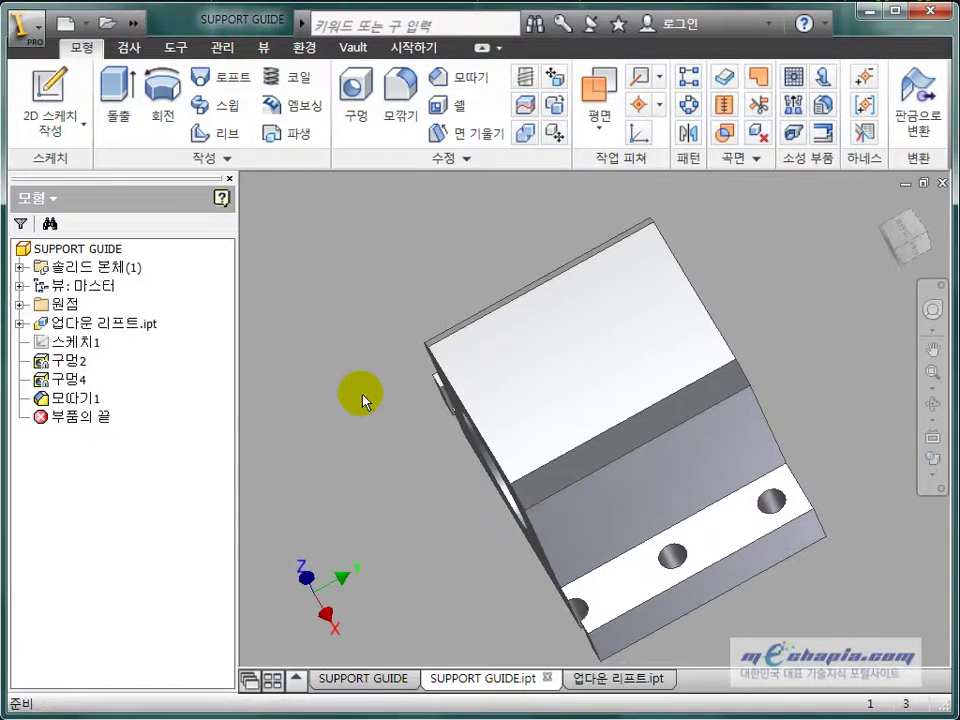
pyautogui.moveTo(664, 456)
pyautogui.keyDown('shift'); pyautogui.mouseDown(button='middle')
pyautogui.moveTo(553, 456)
pyautogui.moveTo(510, 497)
pyautogui.moveTo(487, 432)
pyautogui.mouseUp(button='middle'); pyautogui.keyUp('shift')
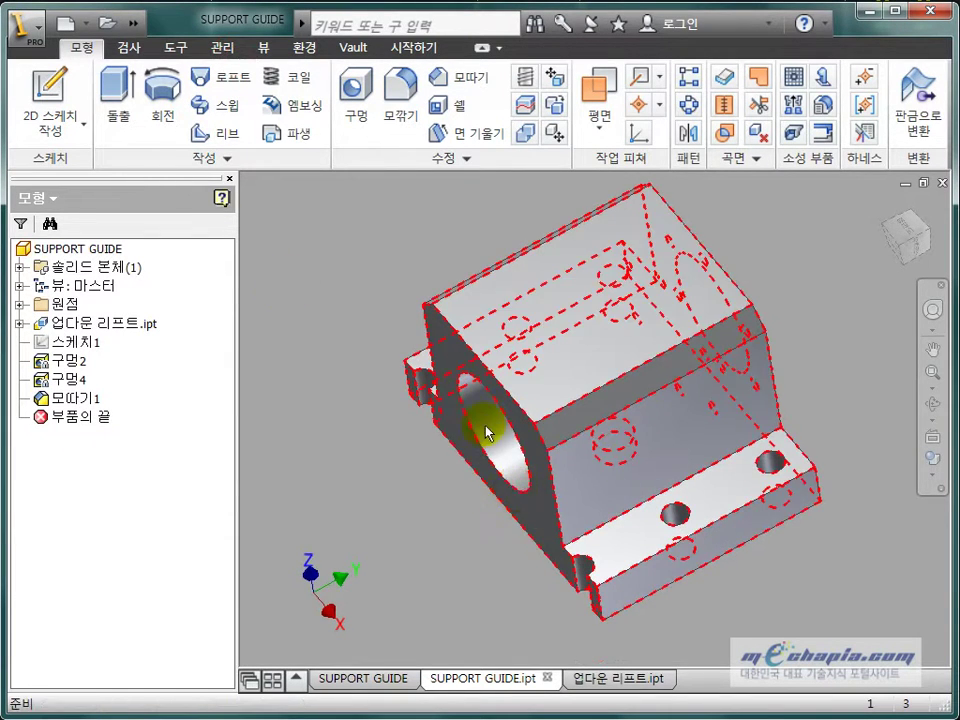
pyautogui.click(66, 22)
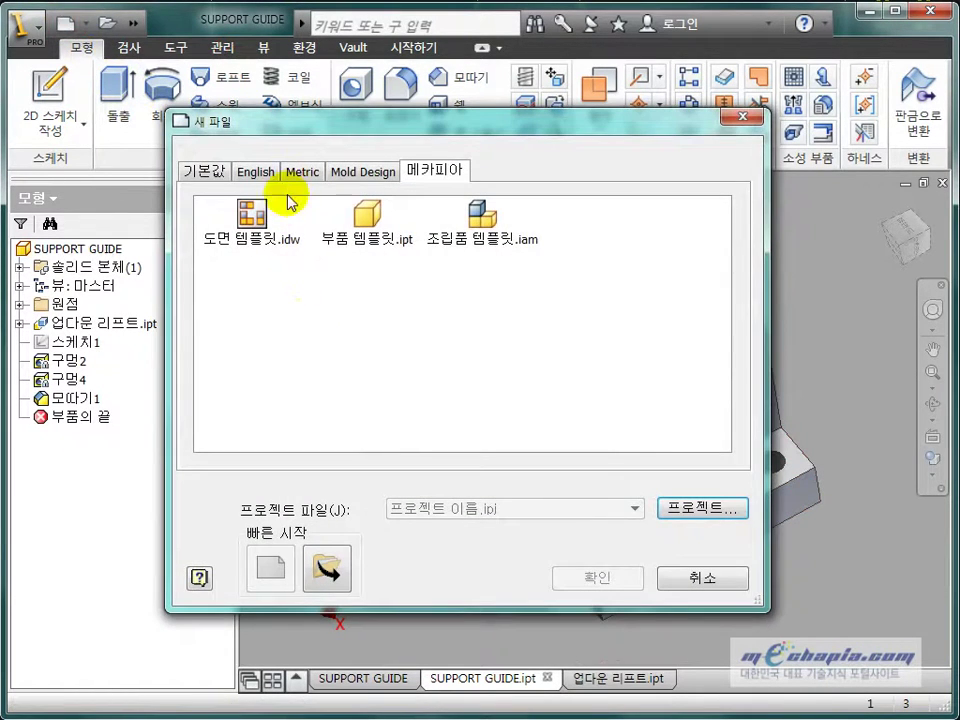
# Cancel New File and open the 업다운 리프트 assembly, accepting the component update
pyautogui.click(698, 580)
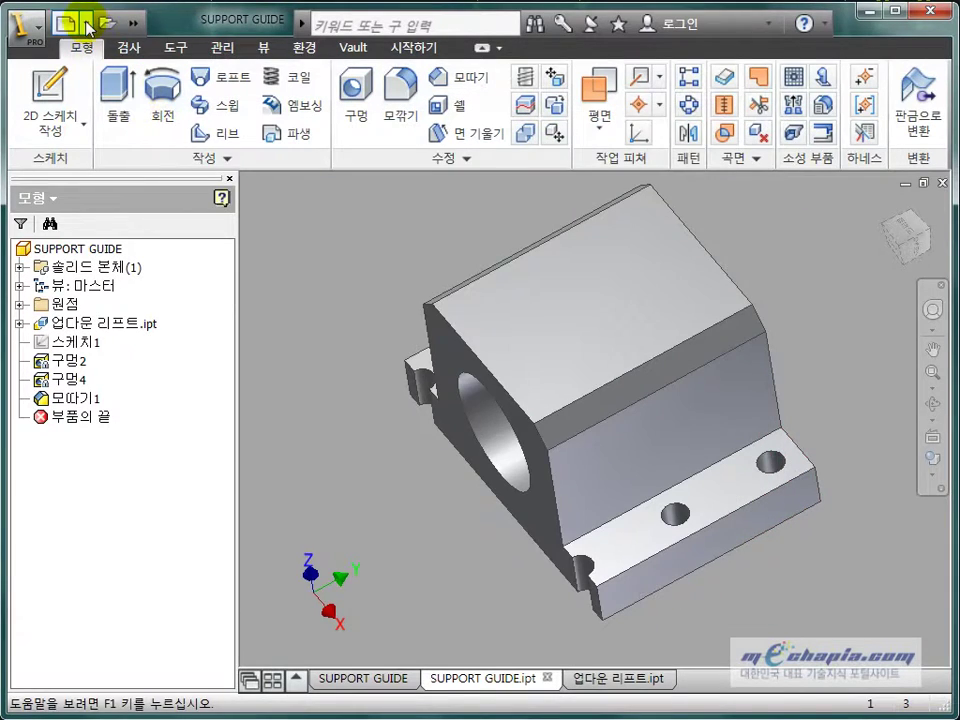
pyautogui.click(107, 22)
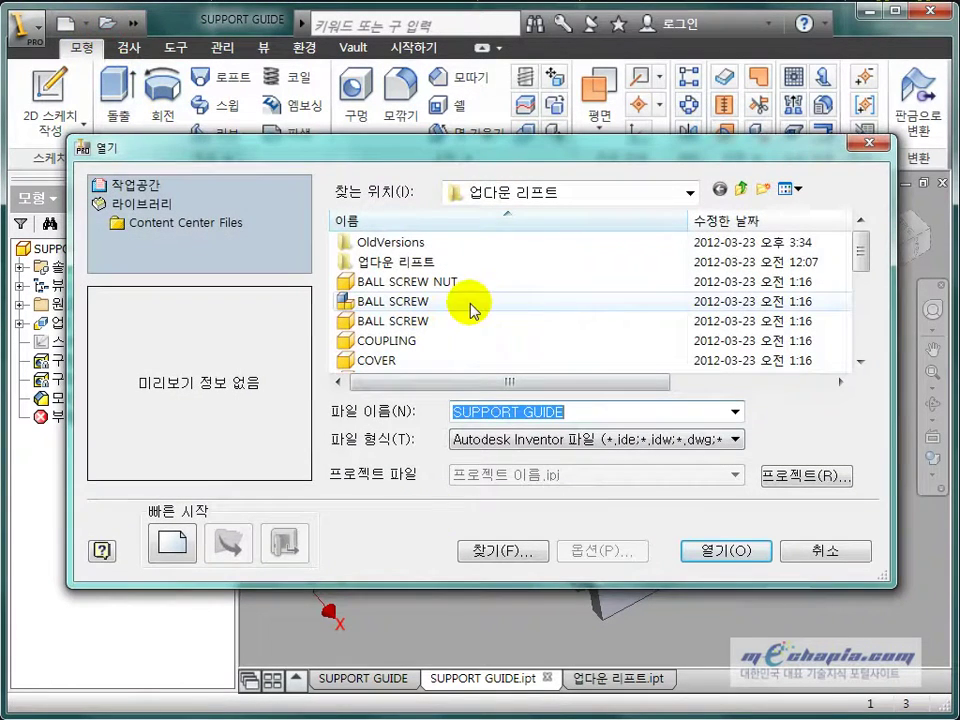
pyautogui.moveTo(862, 258); pyautogui.dragTo(860, 325)
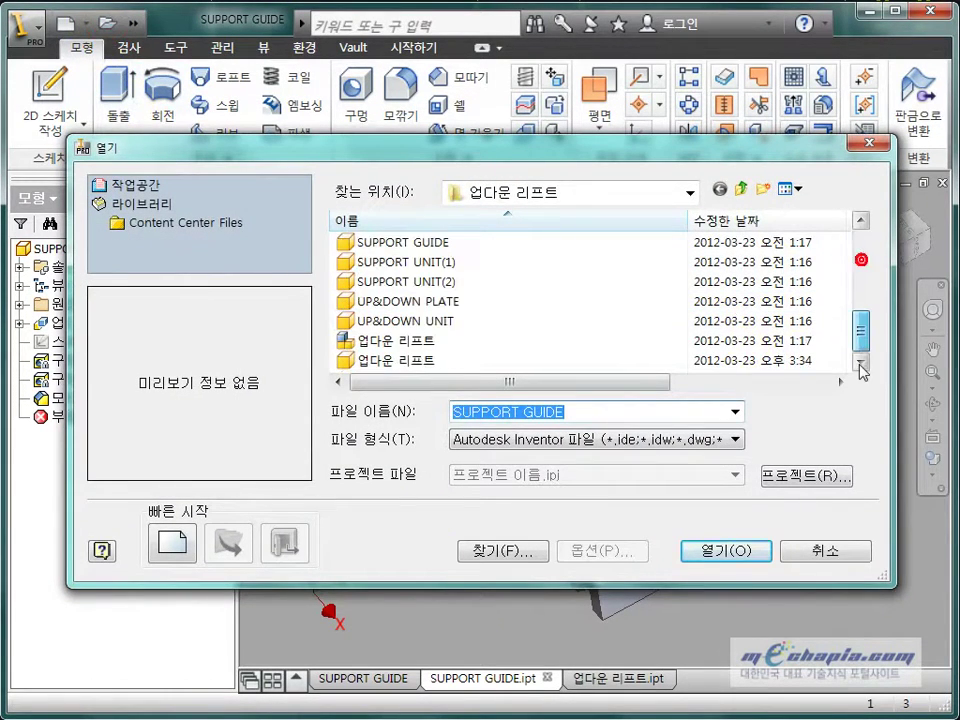
pyautogui.click(385, 345)
pyautogui.click(700, 550)
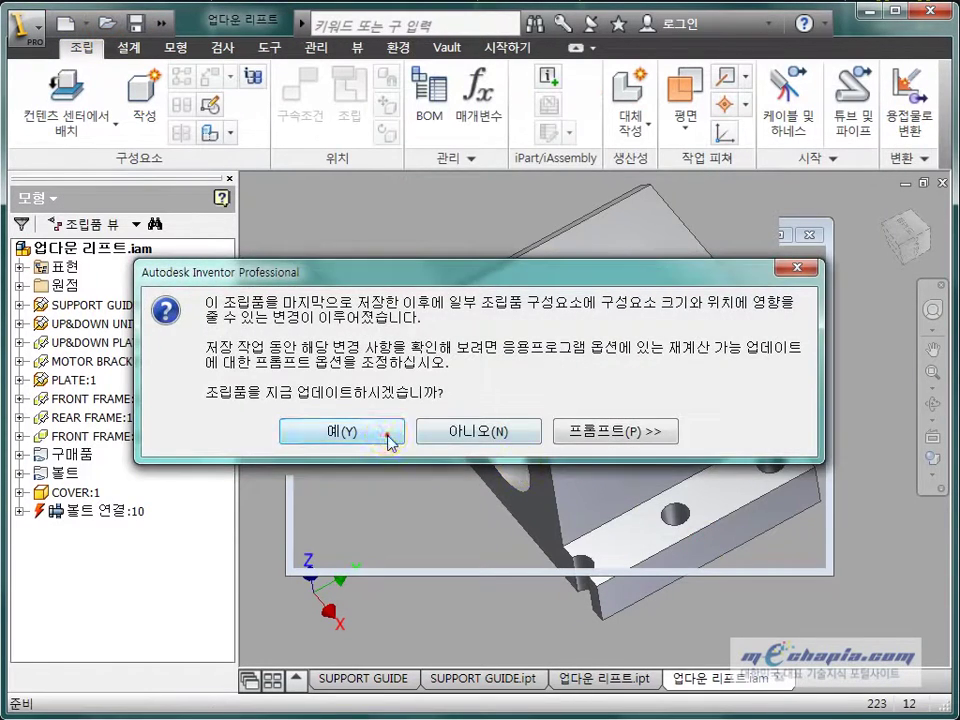
pyautogui.click(386, 438)
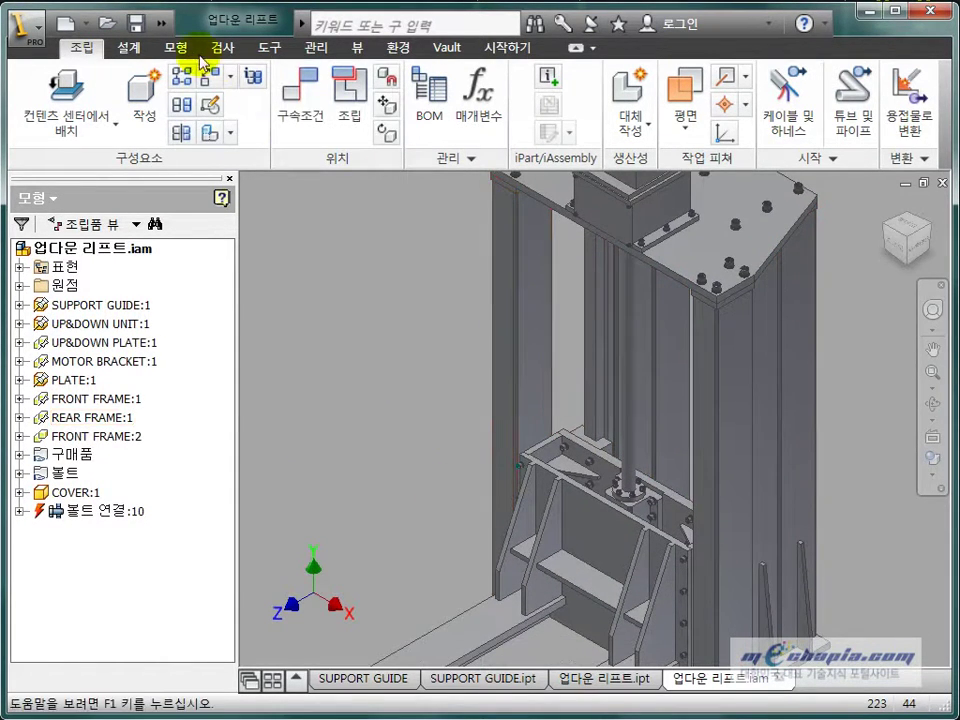
# Zoom the assembly in on the shaft base plate, then return to the wider frame view
pyautogui.click(164, 23)
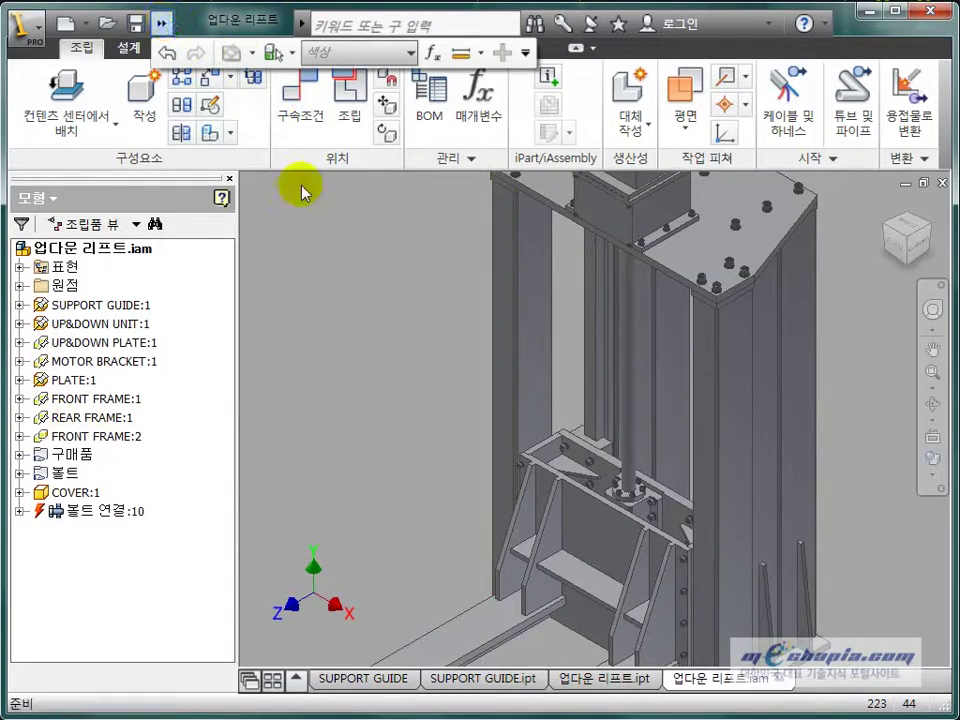
pyautogui.scroll(-3, 542, 447)
pyautogui.moveTo(667, 533)
pyautogui.mouseDown(button='middle')
pyautogui.moveTo(675, 392)
pyautogui.moveTo(654, 460)
pyautogui.mouseUp(button='middle')
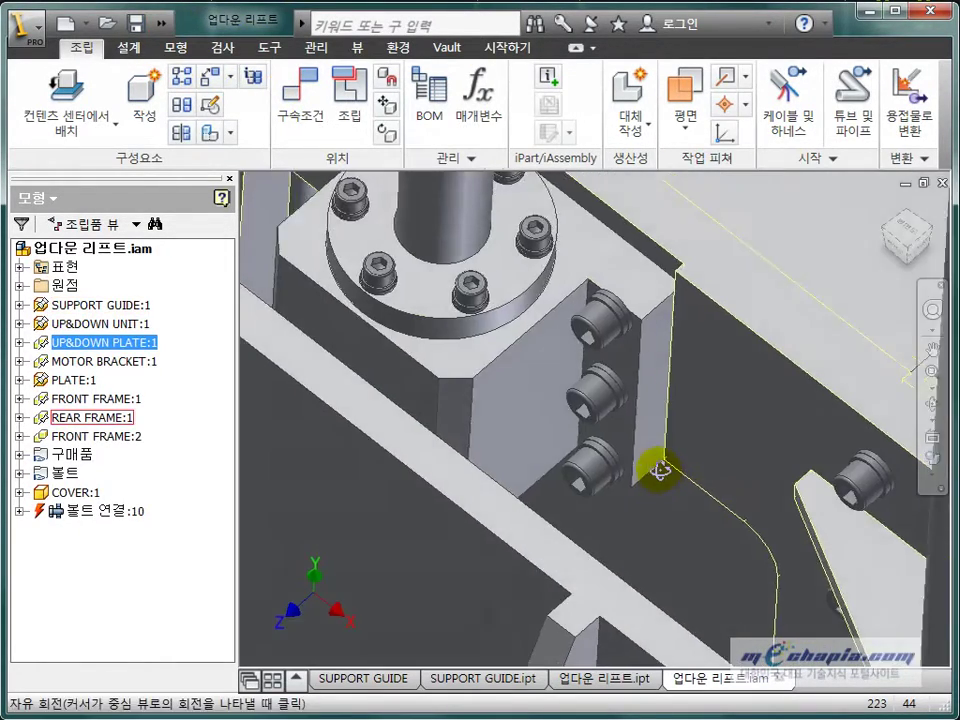
pyautogui.press('F5')
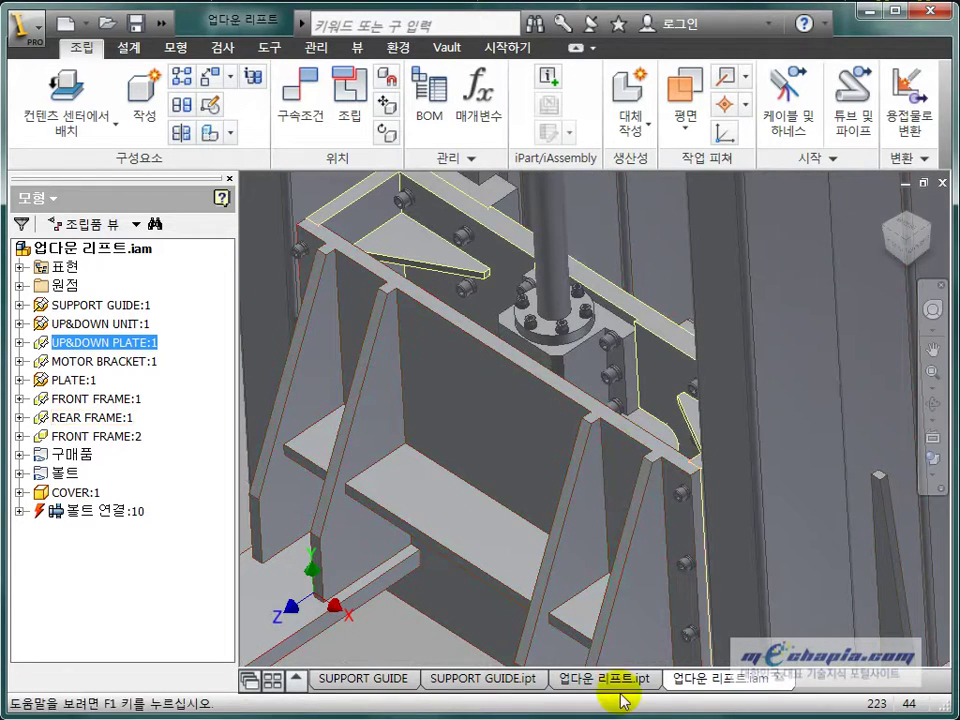
# Orbit the SUPPORT GUIDE part to a lower, front-facing view
pyautogui.click(521, 693)
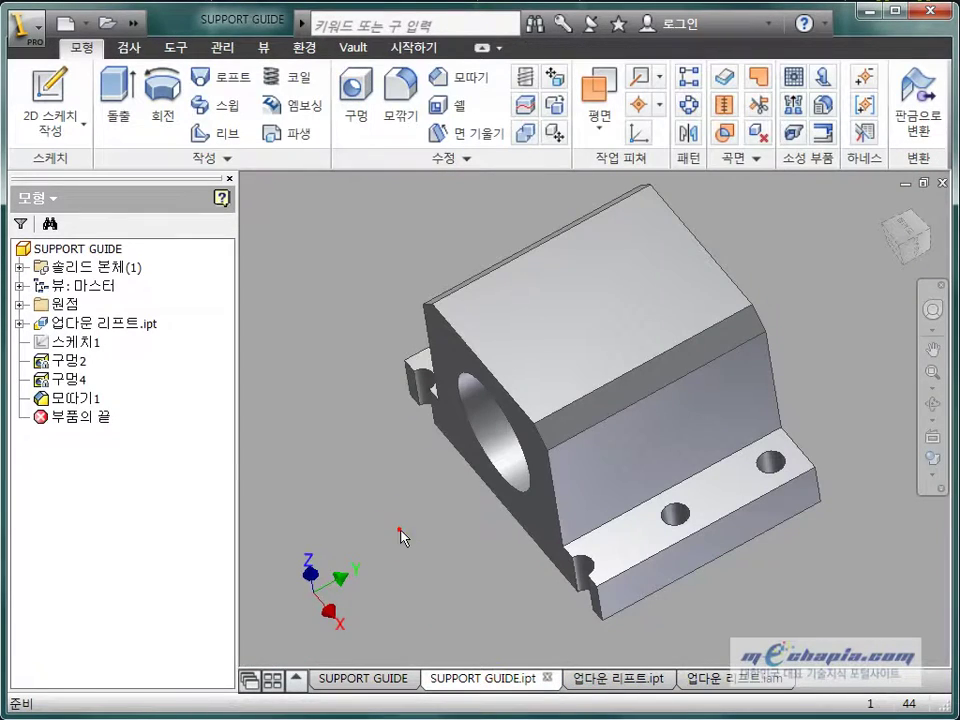
pyautogui.click(399, 530)
pyautogui.click(133, 24)
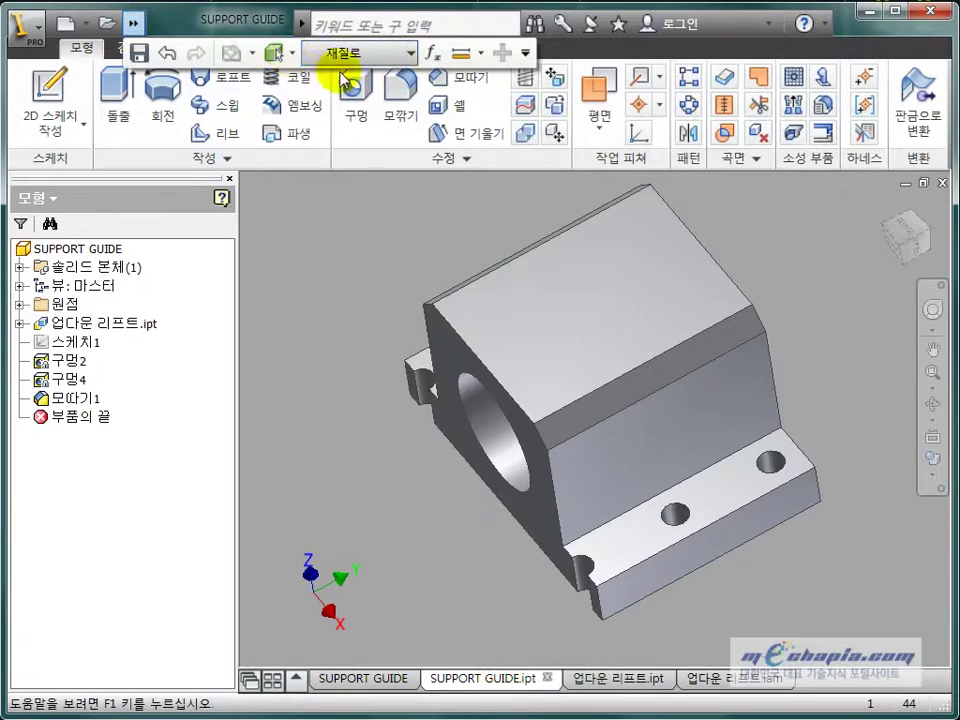
pyautogui.click(308, 258)
pyautogui.keyDown('shift'); pyautogui.moveTo(378, 437); pyautogui.dragTo(386, 425, button='middle'); pyautogui.keyUp('shift')
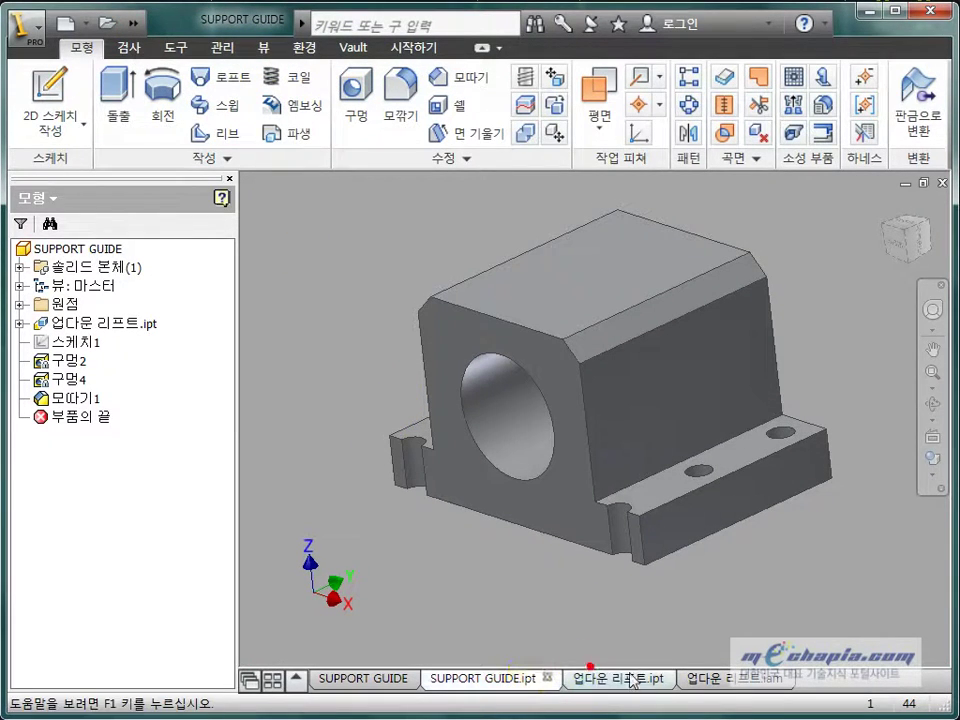
# Return to the 업다운 리프트 assembly and close in on the frame bolts
pyautogui.click(762, 684)
pyautogui.scroll(-5, 617, 465)
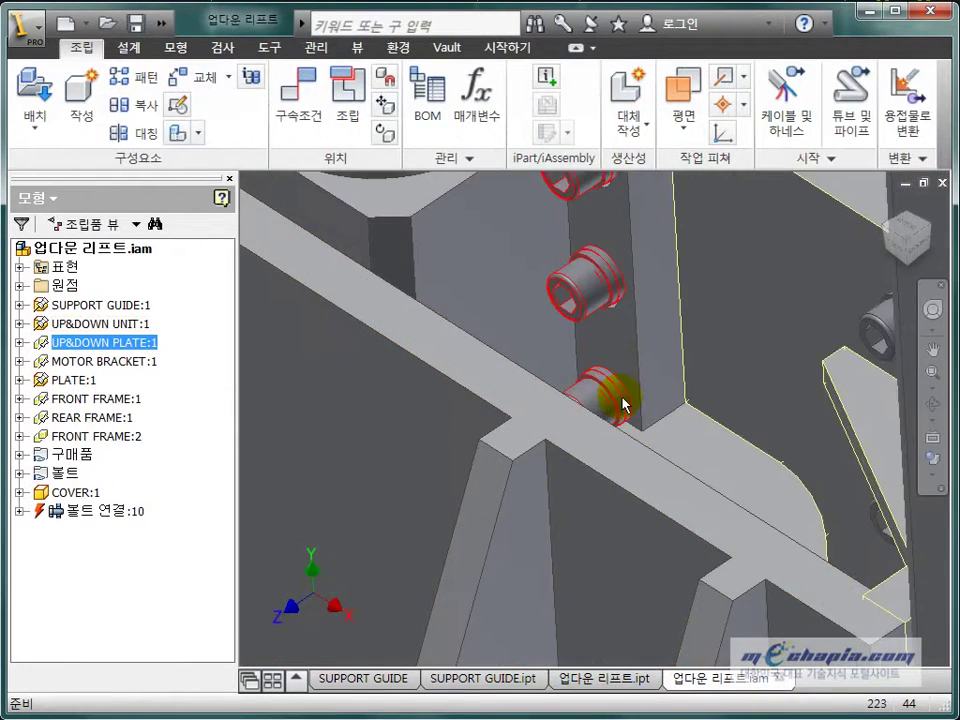
pyautogui.moveTo(606, 400)
pyautogui.keyDown('shift'); pyautogui.mouseDown(button='middle')
pyautogui.moveTo(643, 428)
pyautogui.moveTo(643, 280)
pyautogui.moveTo(603, 353)
pyautogui.mouseUp(button='middle'); pyautogui.keyUp('shift')
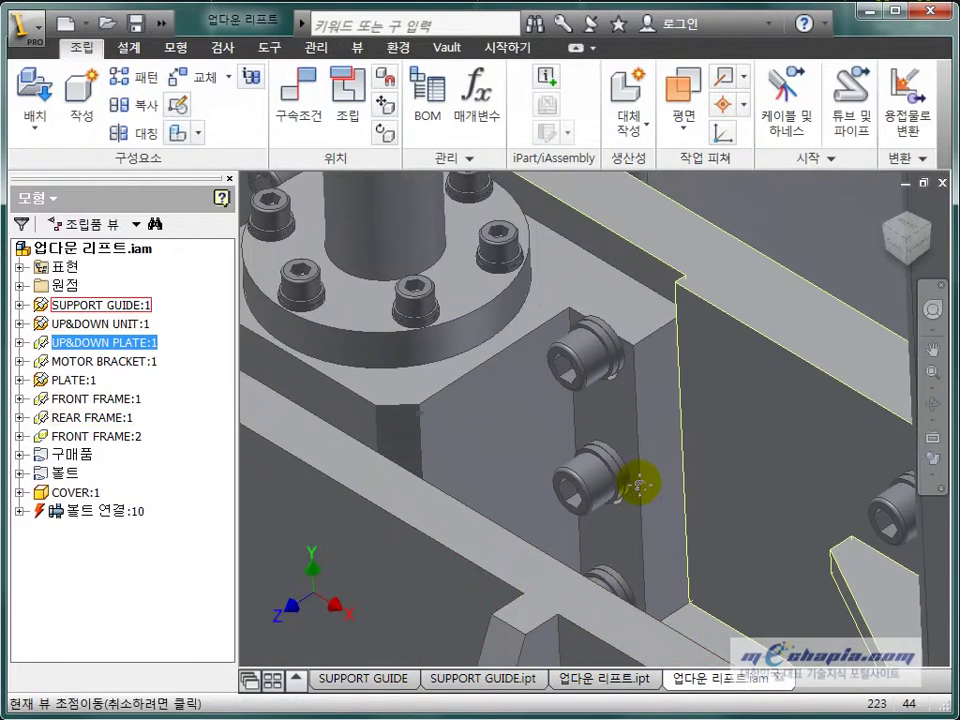
# Edit the frame bolt as a Design Accelerator bolted connection, save all changed files, and return to SUPPORT GUIDE
pyautogui.rightClick(604, 350)
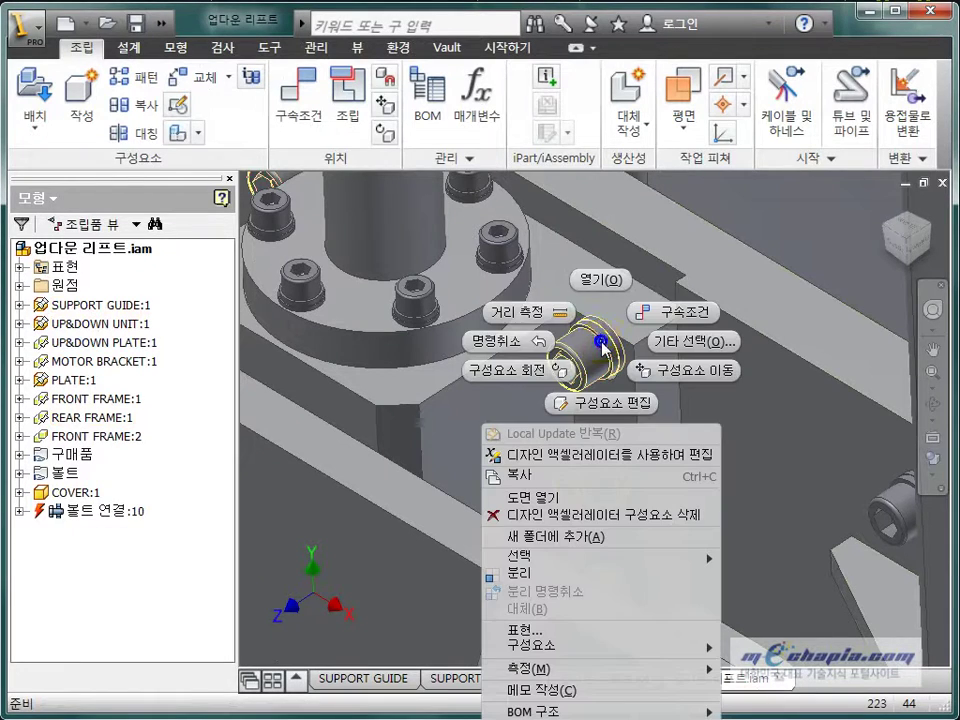
pyautogui.click(585, 454)
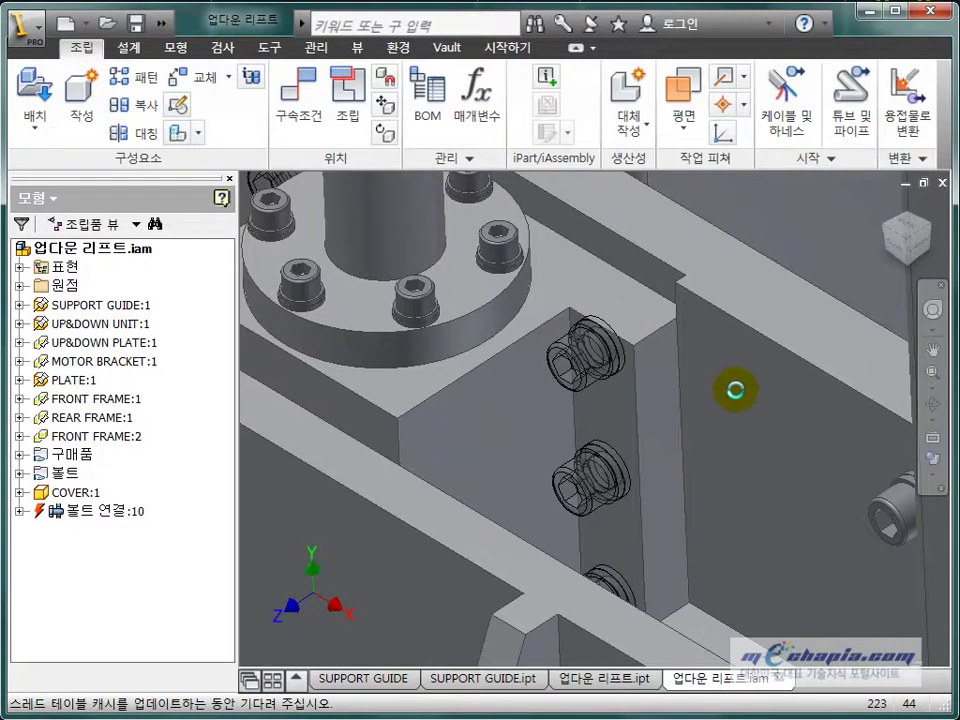
pyautogui.click(527, 365)
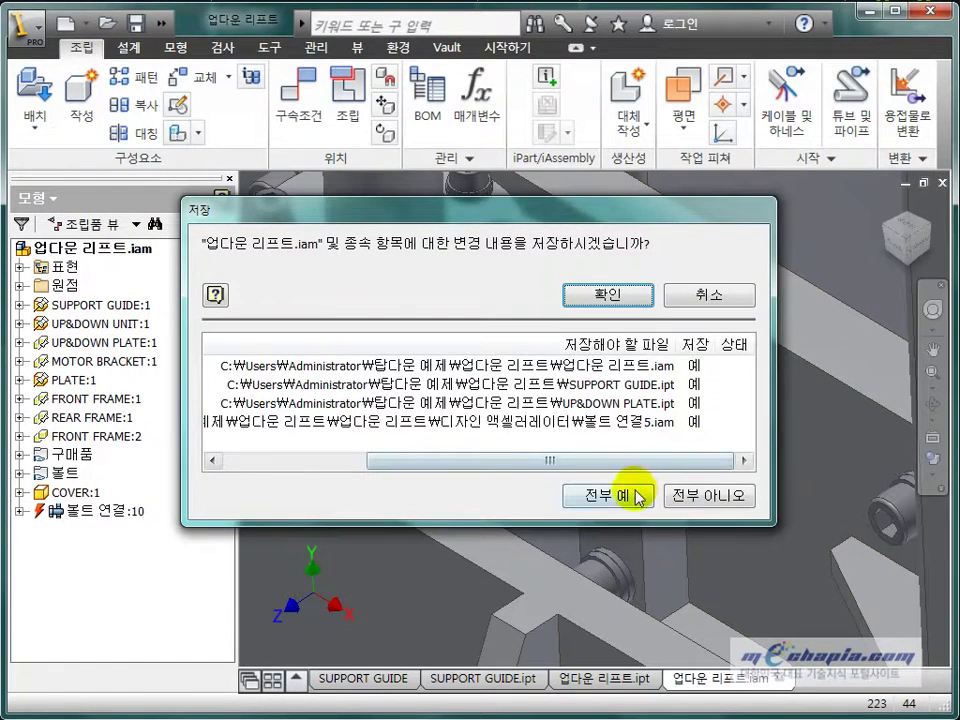
pyautogui.click(632, 495)
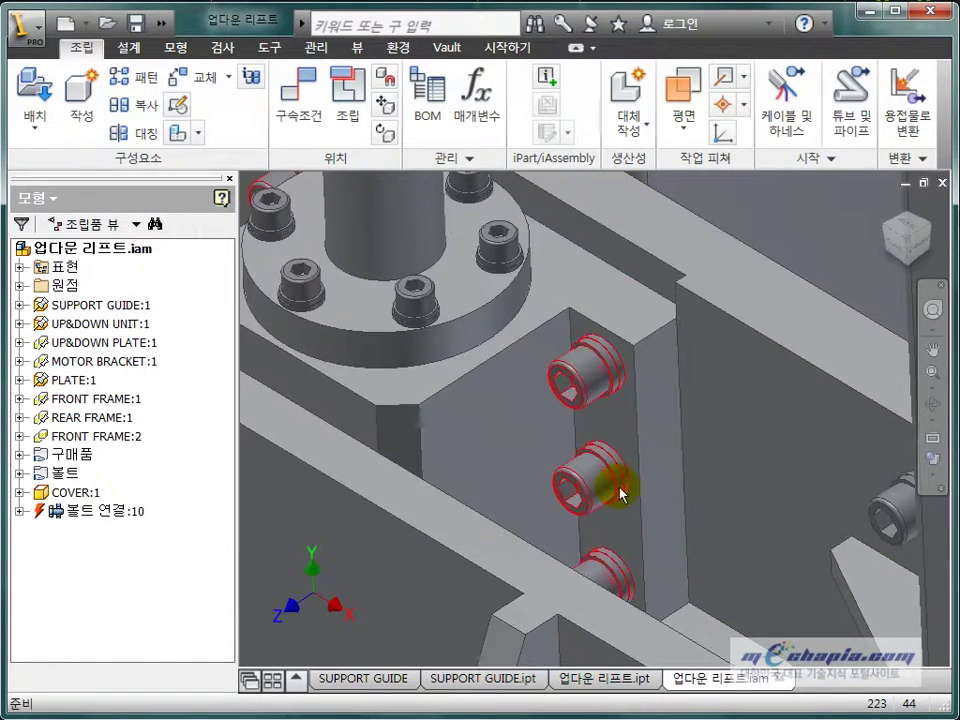
pyautogui.click(401, 680)
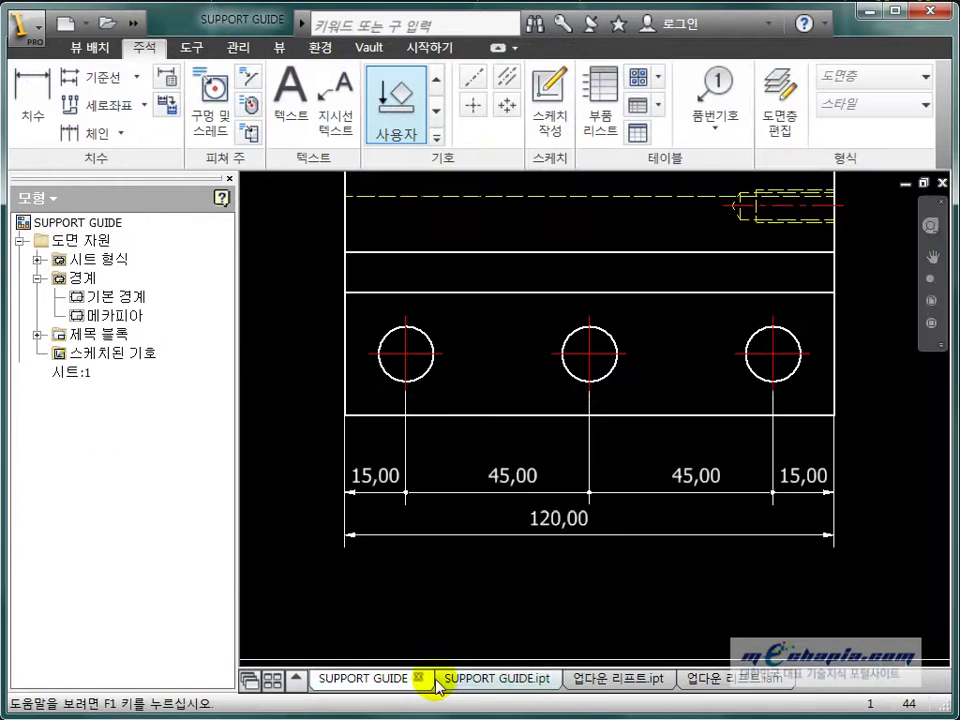
# Look over the SUPPORT GUIDE part, orbiting it with F4 and resizing its window
pyautogui.click(643, 680)
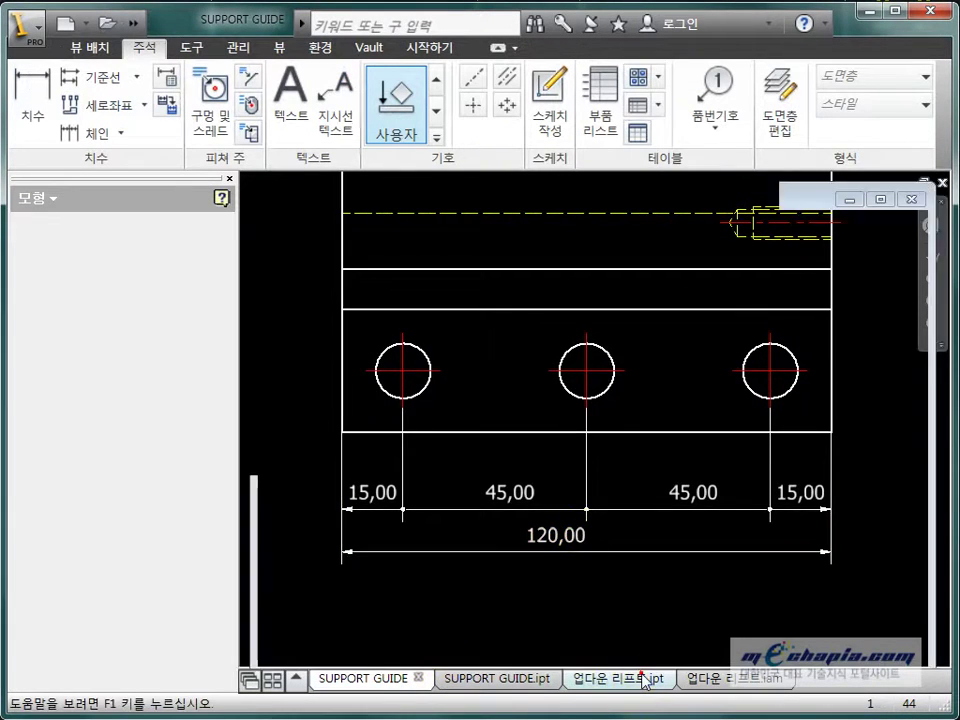
pyautogui.click(476, 680)
pyautogui.press('F4')
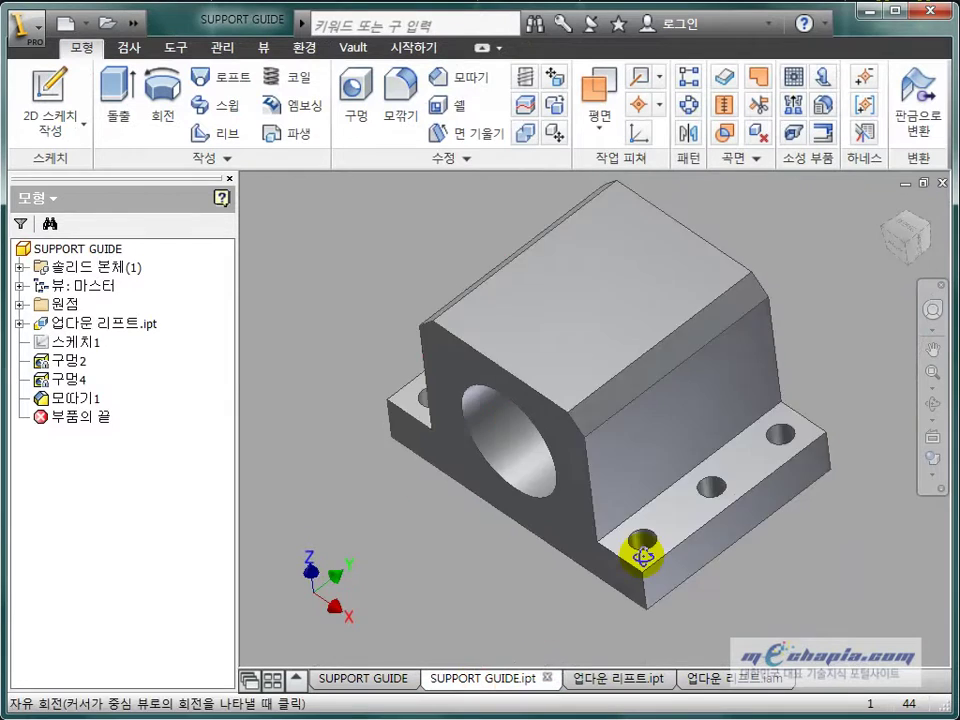
pyautogui.moveTo(643, 557); pyautogui.dragTo(781, 380)
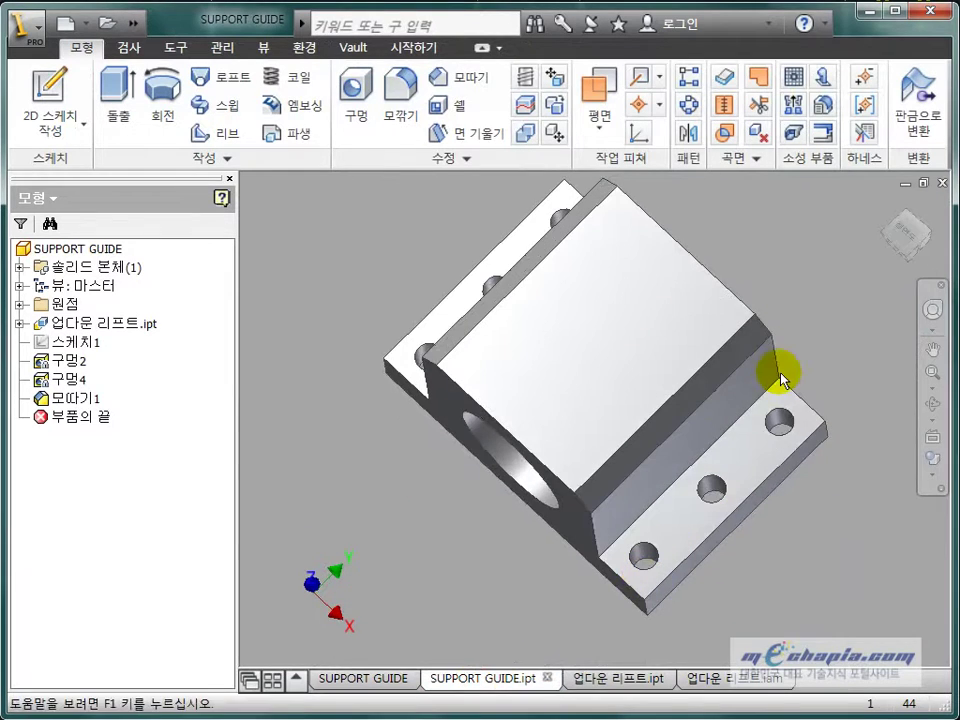
pyautogui.click(924, 183)
pyautogui.click(782, 237)
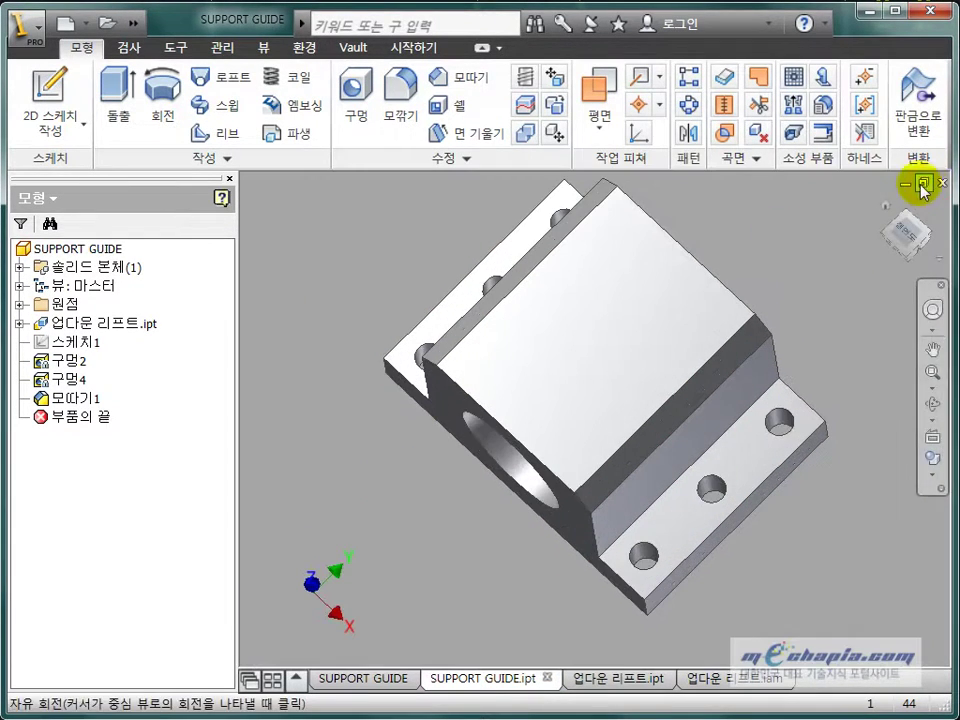
# Close the SUPPORT GUIDE and 업다운 리프트 part documents and return to the drawing
pyautogui.click(941, 183)
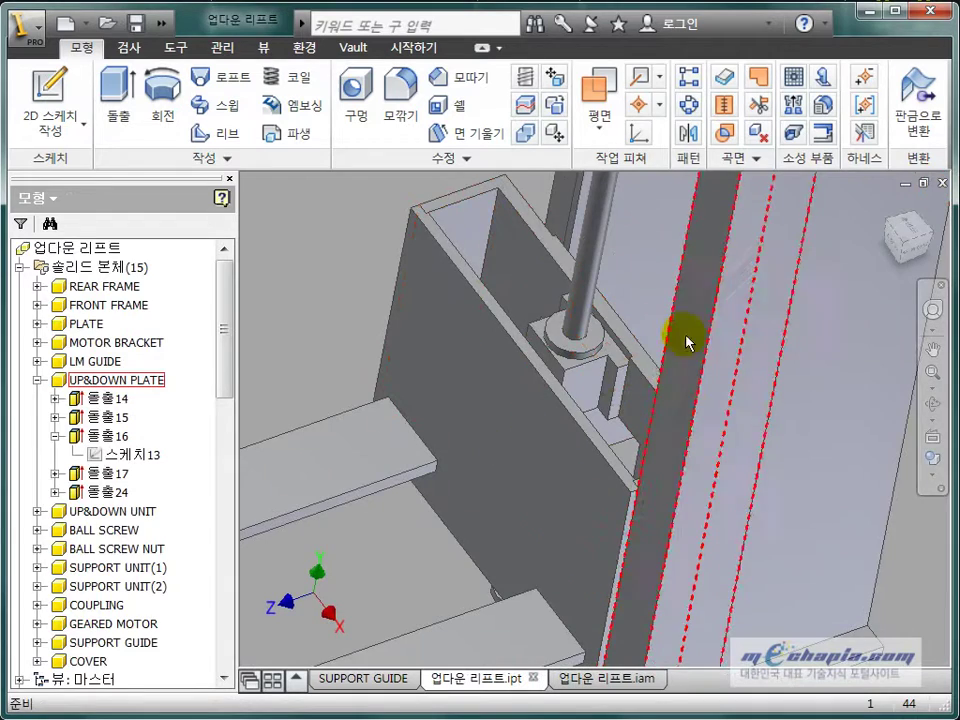
pyautogui.click(941, 183)
pyautogui.click(466, 679)
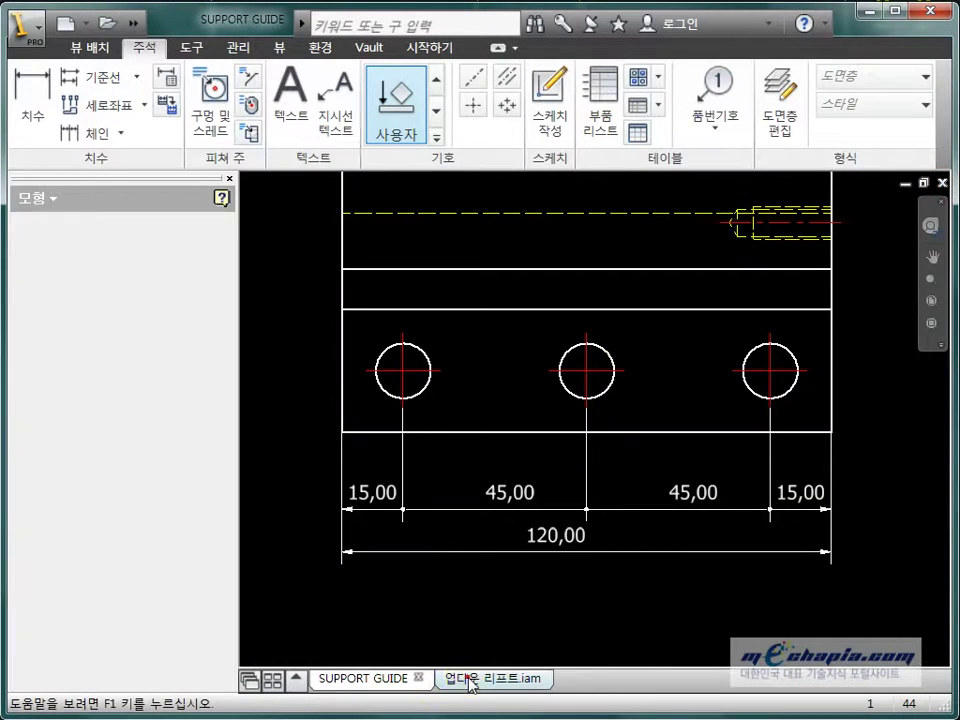
pyautogui.hotkey('ctrl', 'Tab')
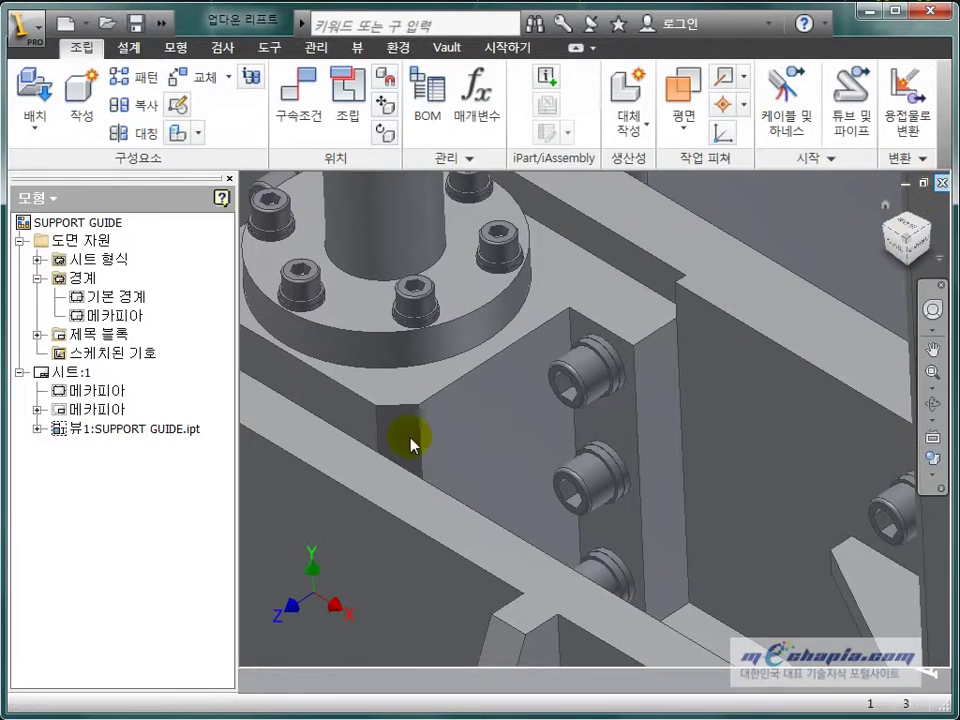
# Zoom in and inspect the 120,00 overall dimension under the three holes
pyautogui.scroll(-2, 525, 471)
pyautogui.scroll(1, 530, 508)
pyautogui.scroll(2, 530, 508)
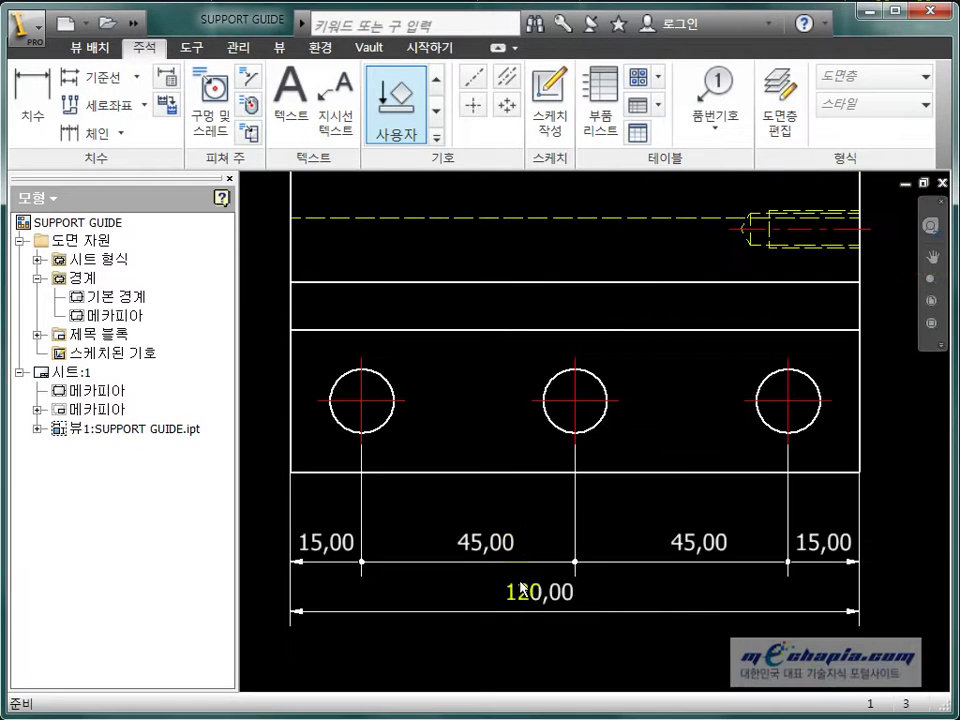
pyautogui.click(574, 610)
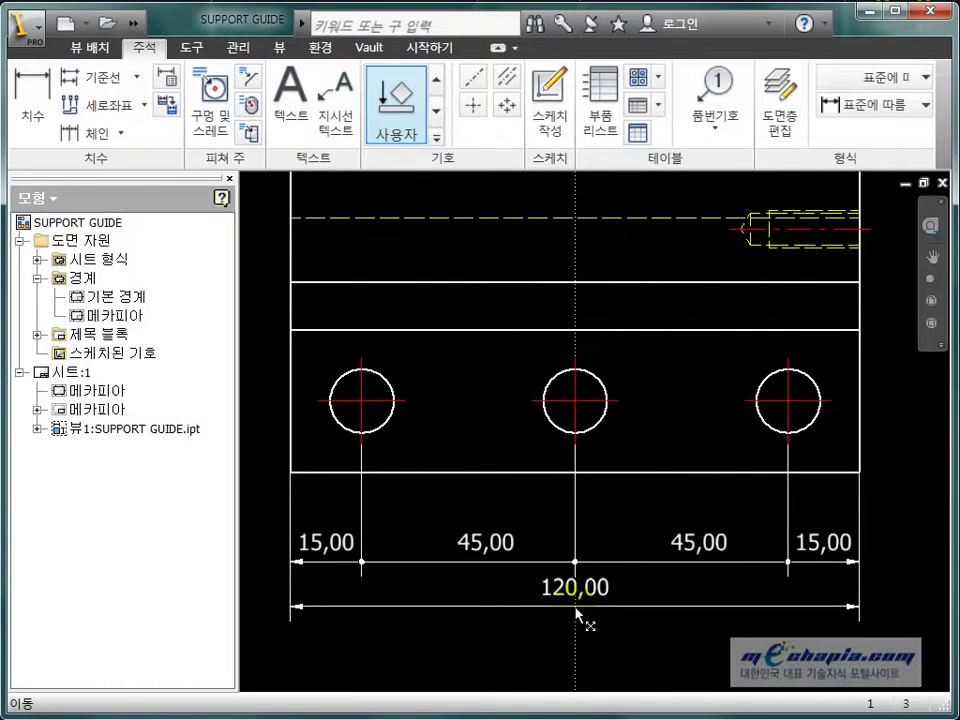
pyautogui.click(576, 614)
pyautogui.click(512, 636)
# Drag the 45,00 dimension text to a new position further left
pyautogui.scroll(-2, 516, 630)
pyautogui.moveTo(519, 604); pyautogui.dragTo(528, 557, button='middle')
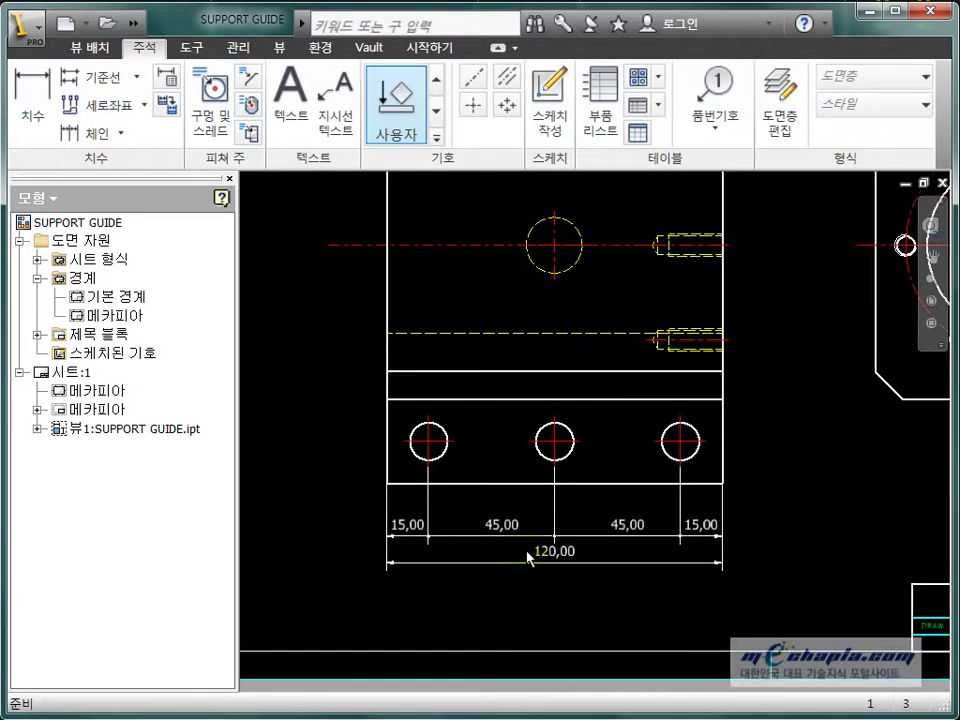
pyautogui.click(637, 528)
pyautogui.moveTo(636, 536); pyautogui.dragTo(508, 551)
pyautogui.click(497, 553)
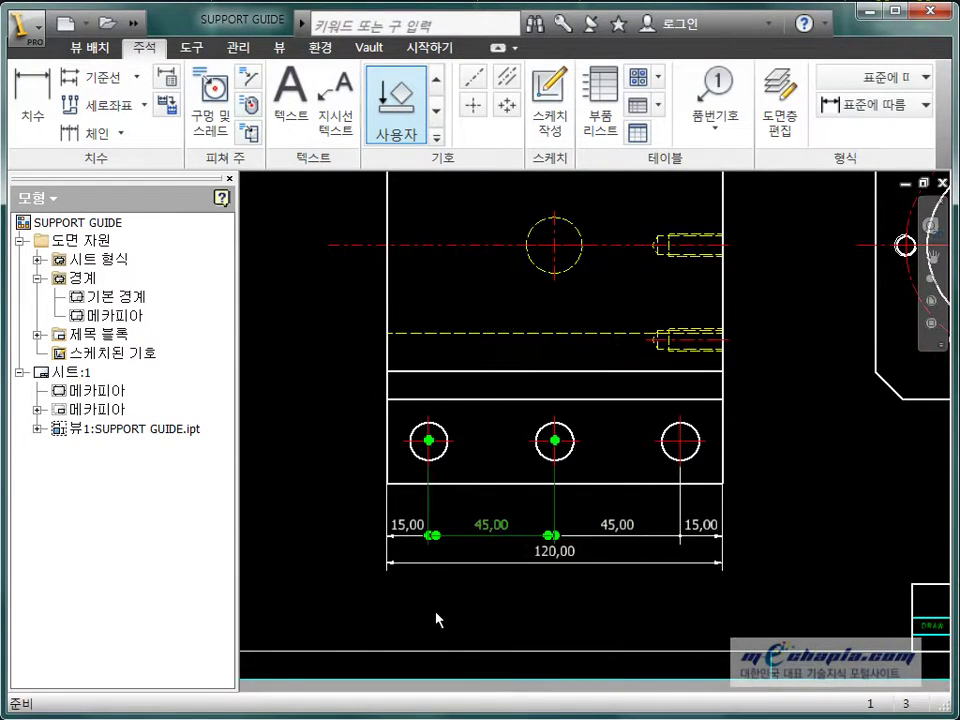
pyautogui.moveTo(655, 563); pyautogui.dragTo(608, 567, button='middle')
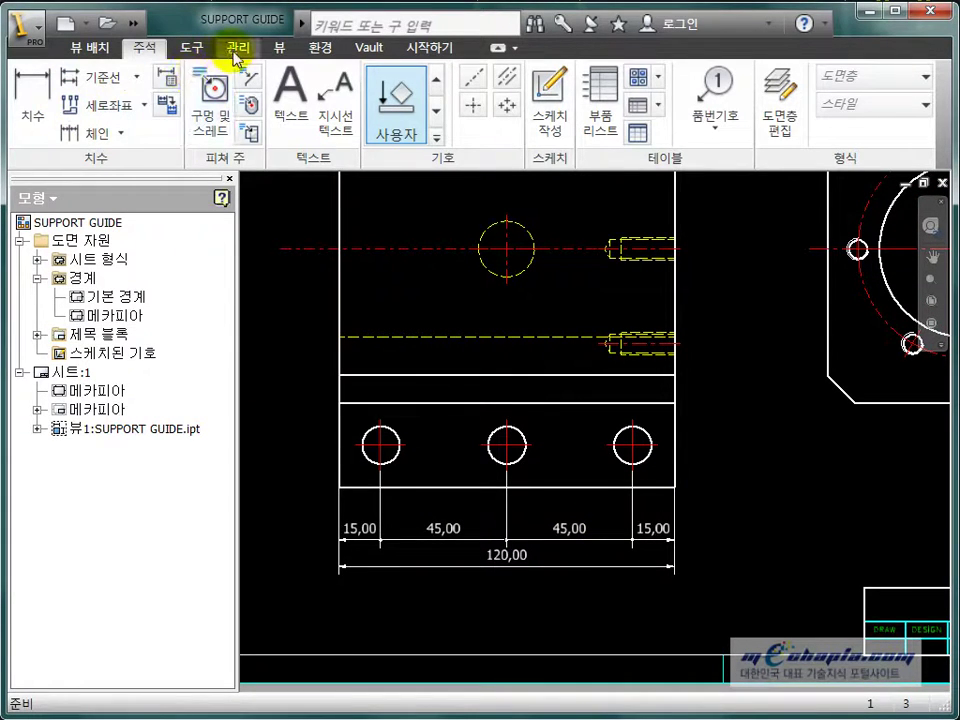
pyautogui.click(236, 48)
# Create a new dimension style 현대자동차용 치수 based on 기본값 (ISO)
pyautogui.click(296, 102)
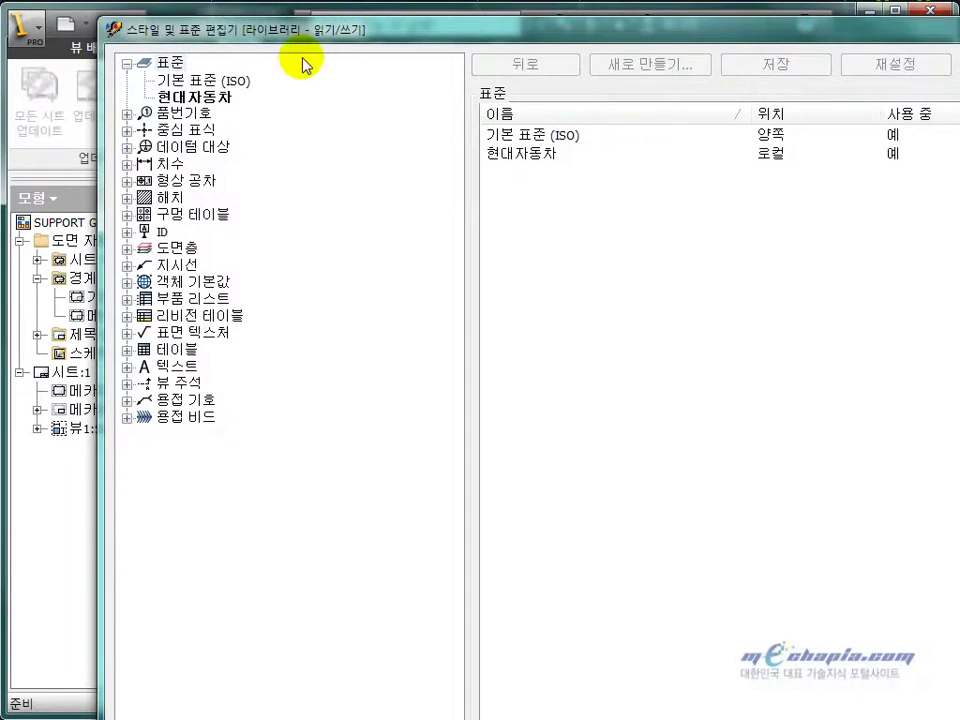
pyautogui.click(114, 193)
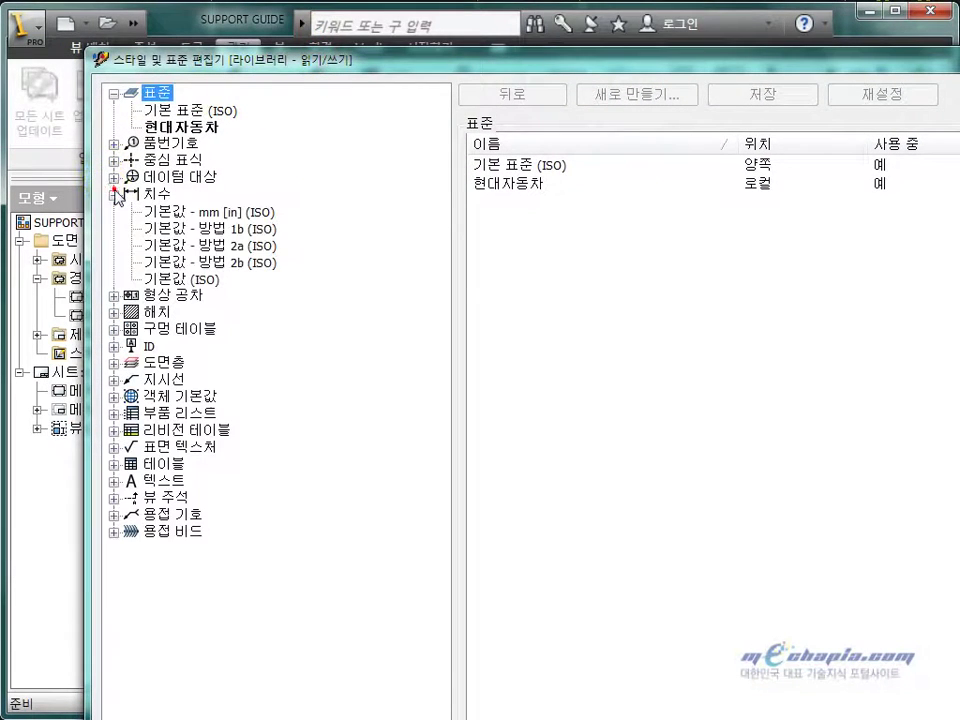
pyautogui.click(186, 280)
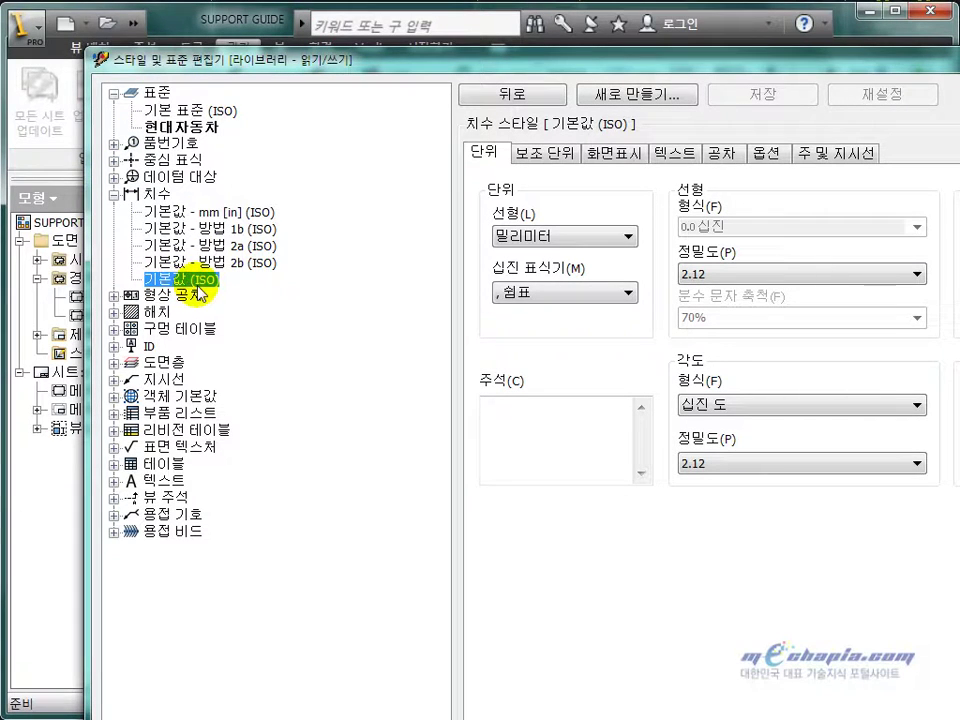
pyautogui.rightClick(209, 289)
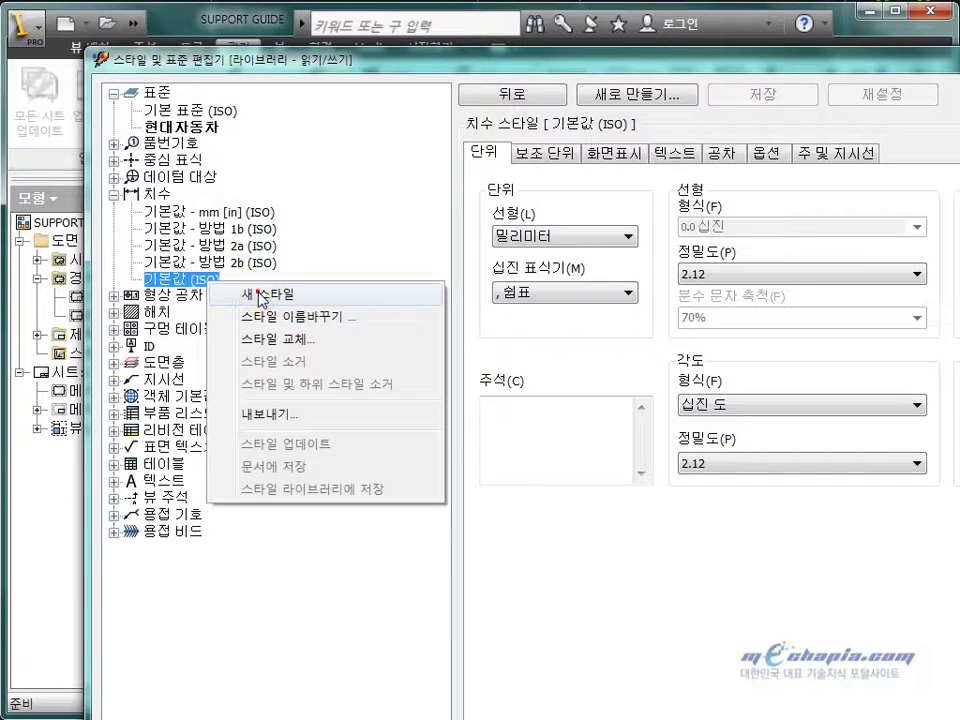
pyautogui.click(262, 299)
pyautogui.write('GU')
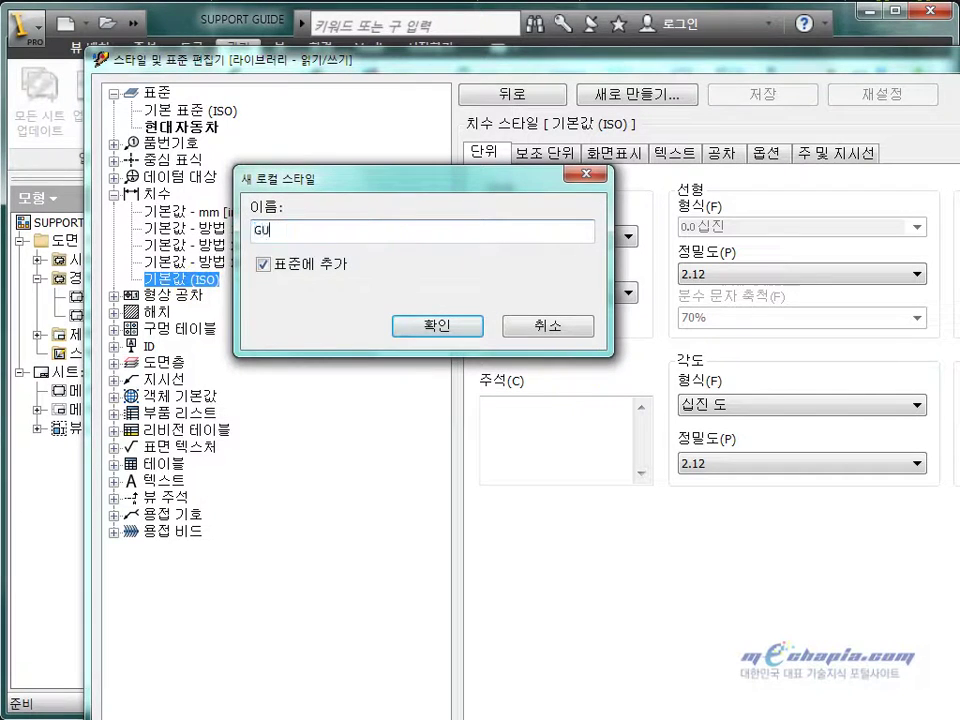
pyautogui.write('seo')
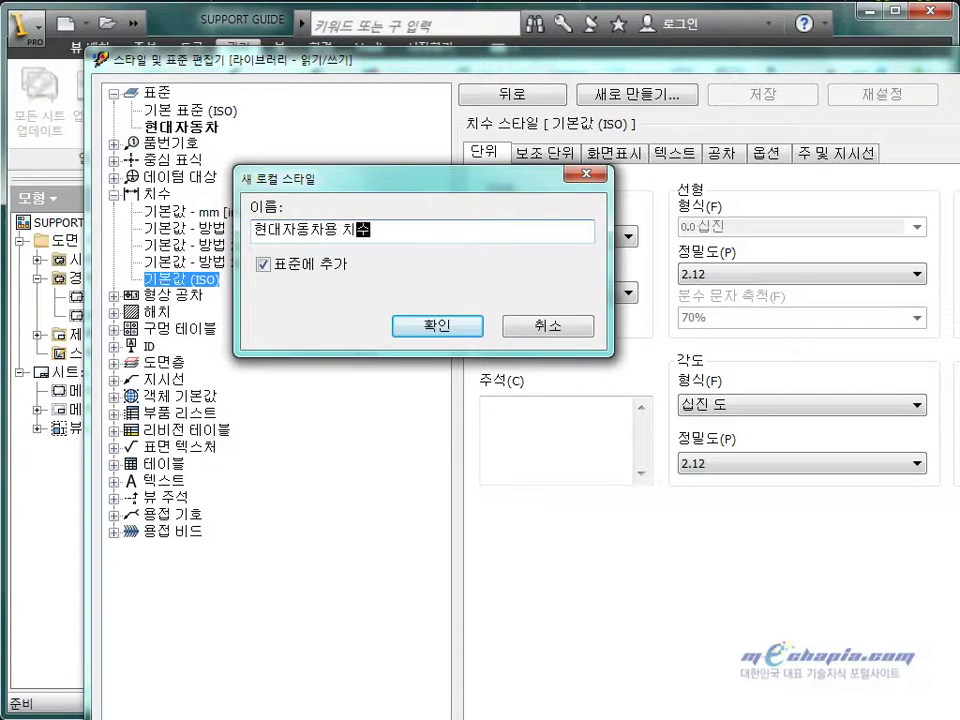
pyautogui.press('Return')
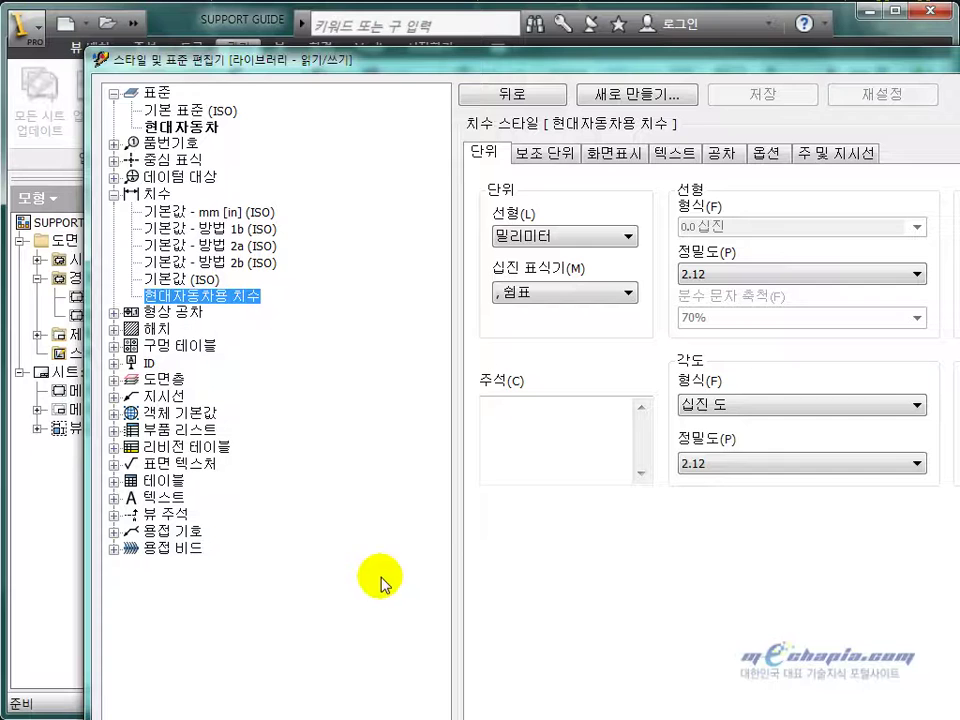
# Set the decimal marker to period, turn off linear and angular trailing zeros, and close the editor
pyautogui.click(690, 67)
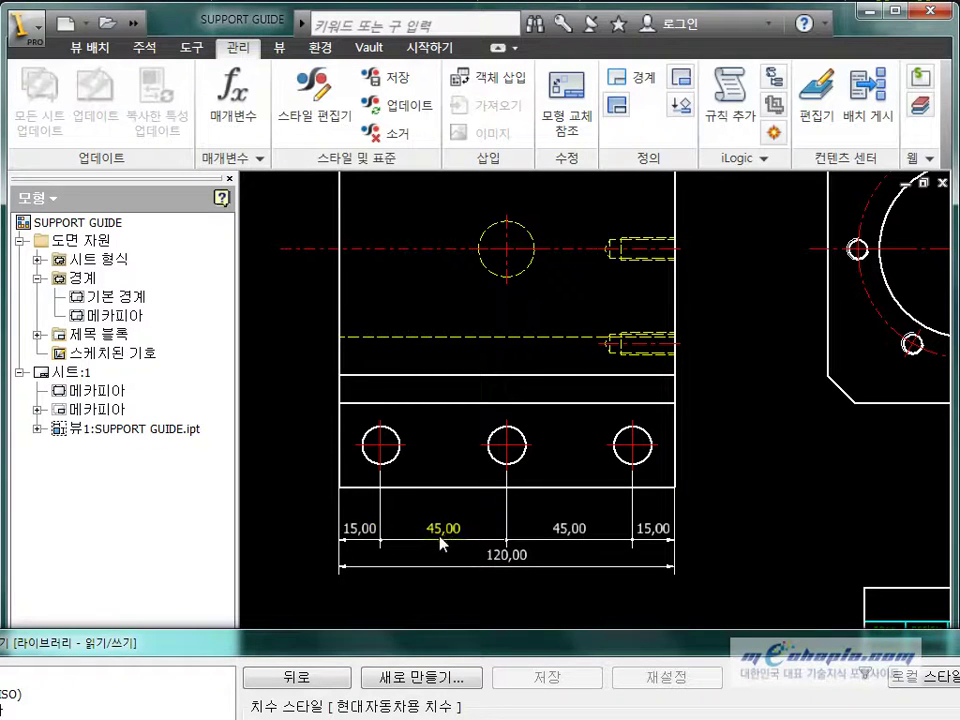
pyautogui.moveTo(481, 651); pyautogui.dragTo(670, 85)
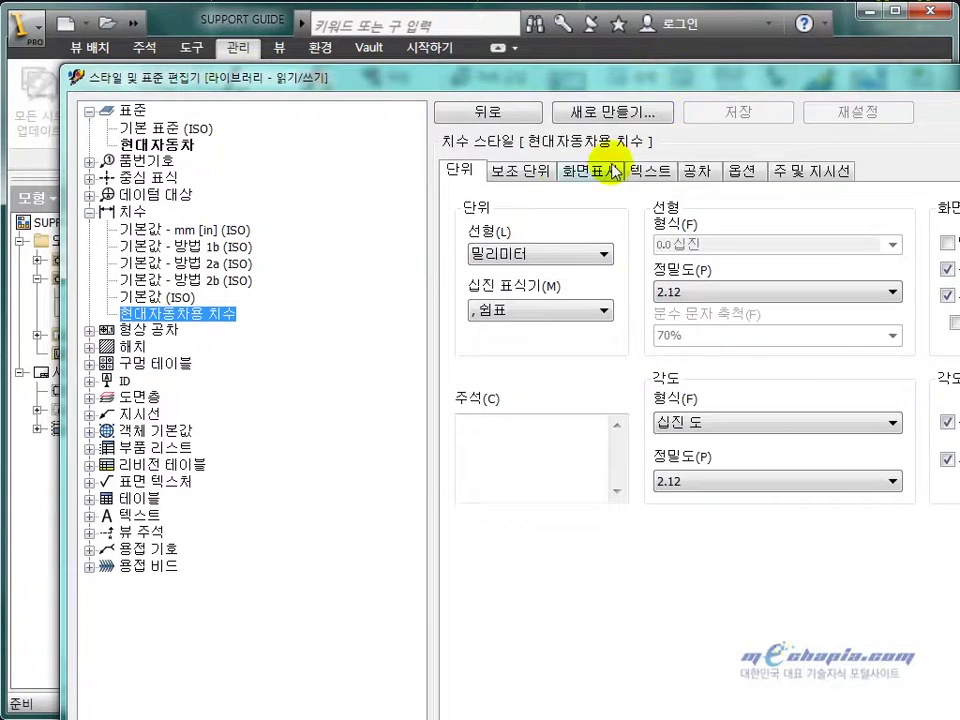
pyautogui.click(504, 310)
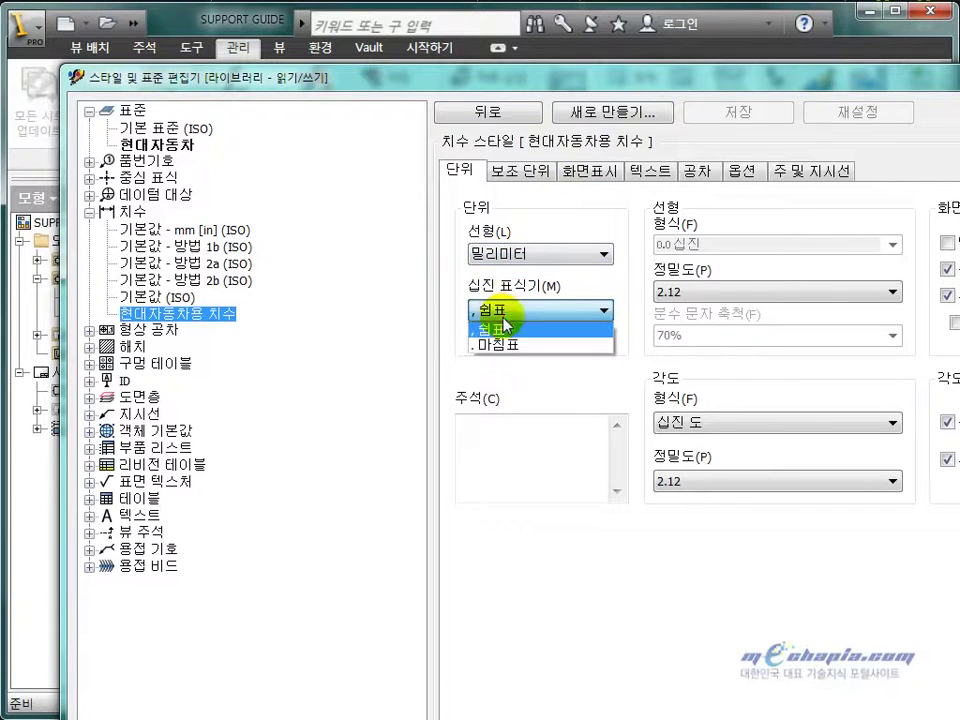
pyautogui.click(500, 339)
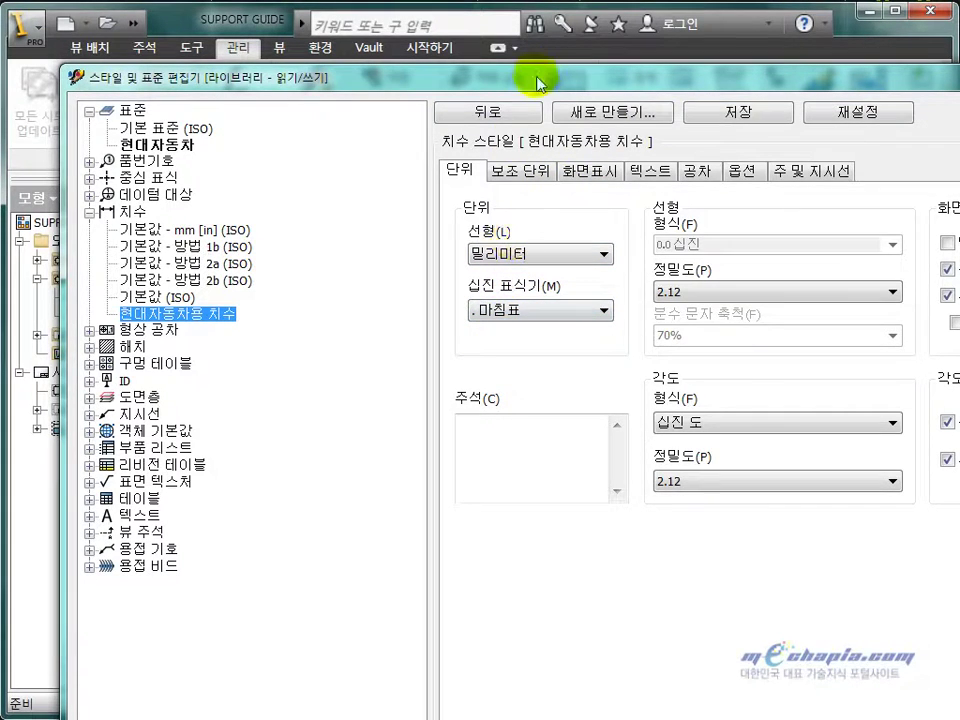
pyautogui.moveTo(557, 78); pyautogui.dragTo(375, 572)
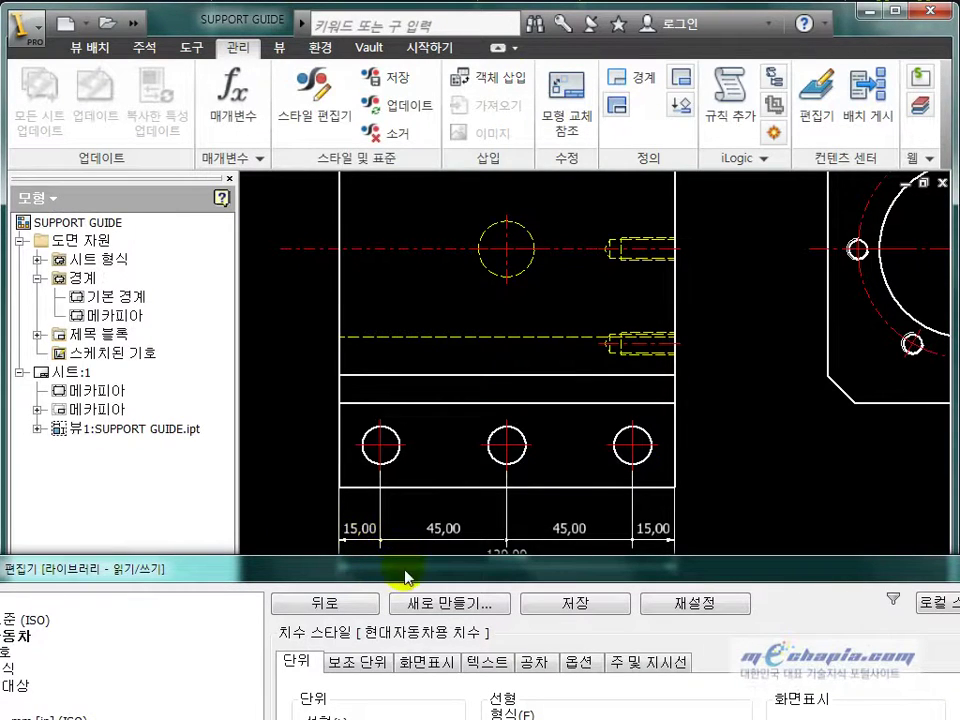
pyautogui.moveTo(408, 578); pyautogui.dragTo(472, 16)
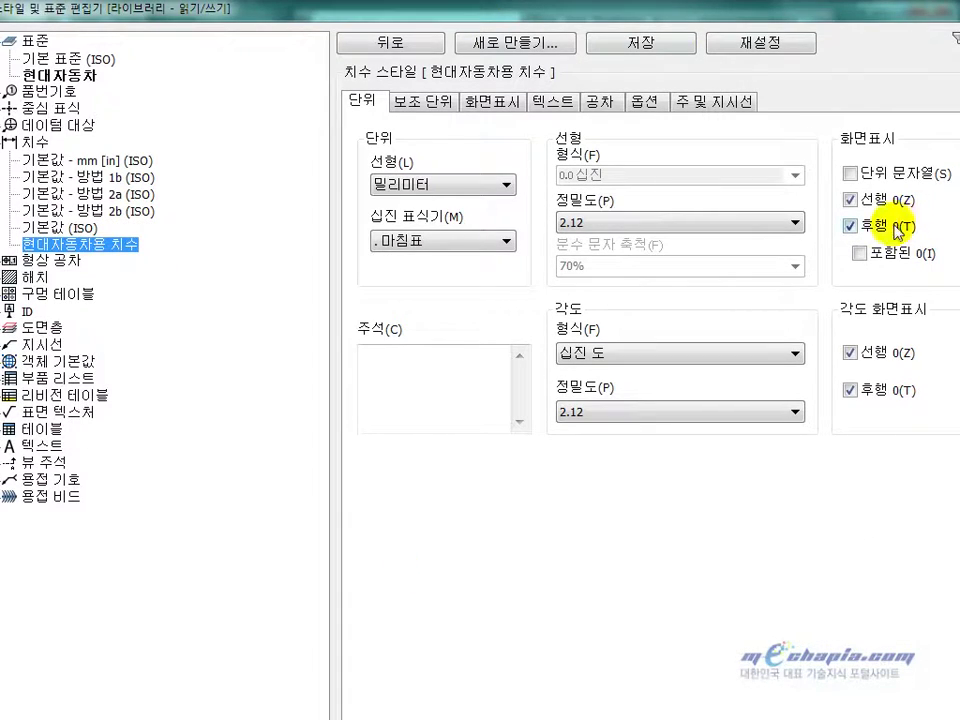
pyautogui.click(850, 226)
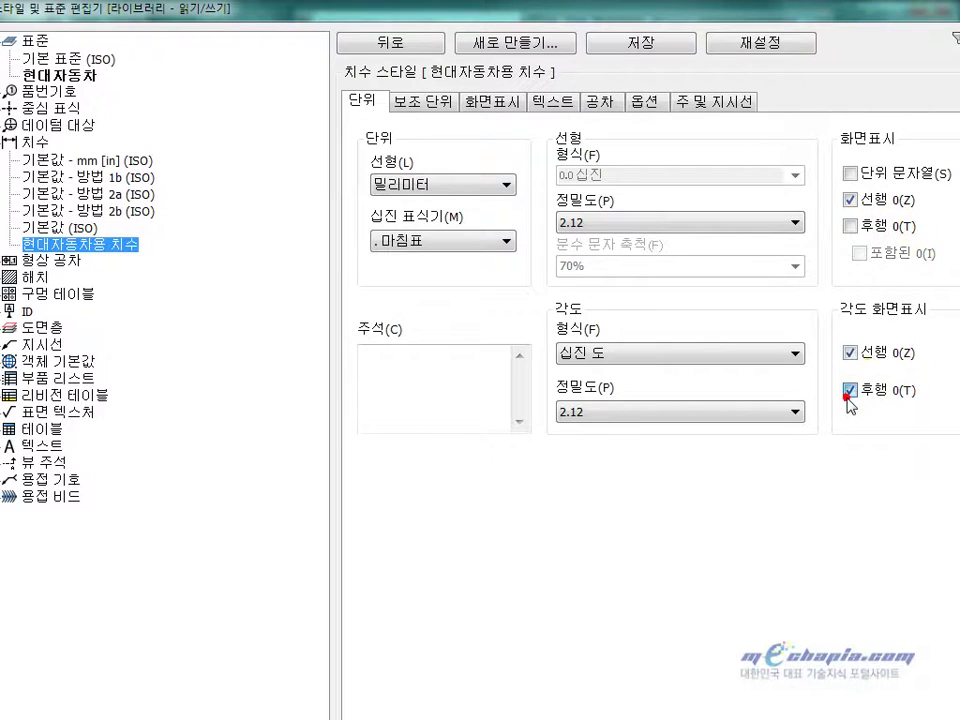
pyautogui.click(850, 390)
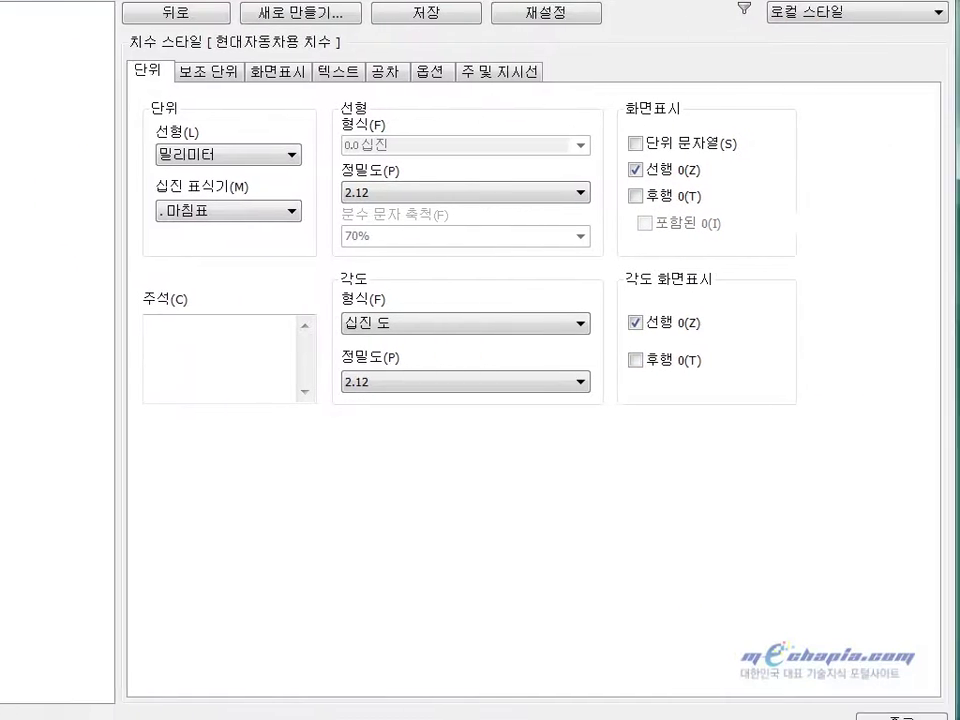
pyautogui.click(848, 713)
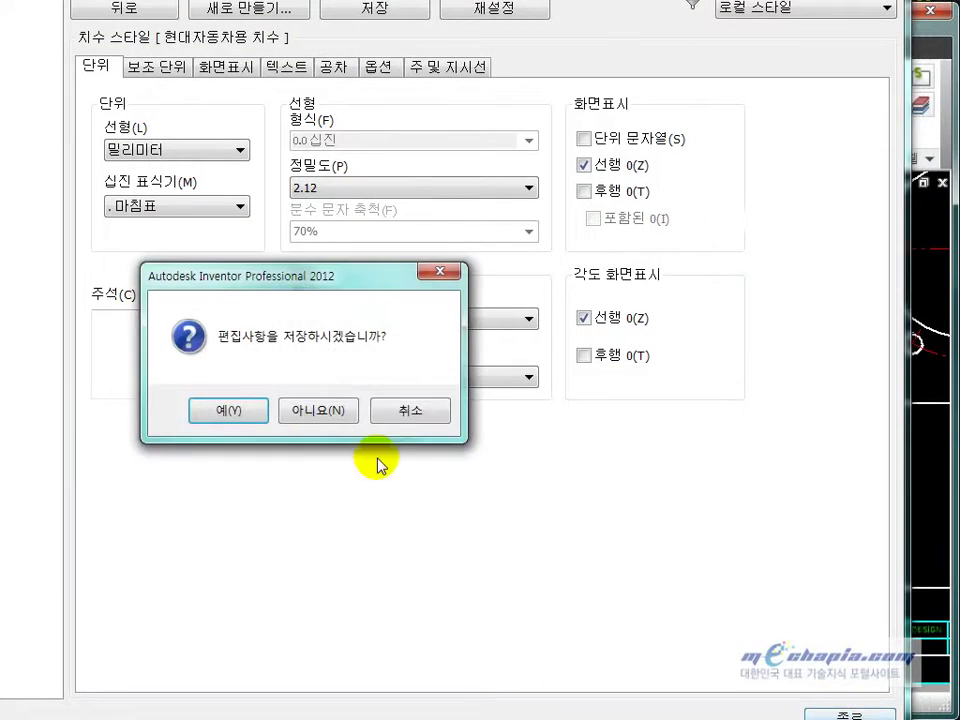
# Save the dimension style edits, then pan and zoom to inspect the 15,00, 45,00 and 120,00 dimensions
pyautogui.click(252, 407)
pyautogui.moveTo(456, 561); pyautogui.dragTo(471, 549, button='middle')
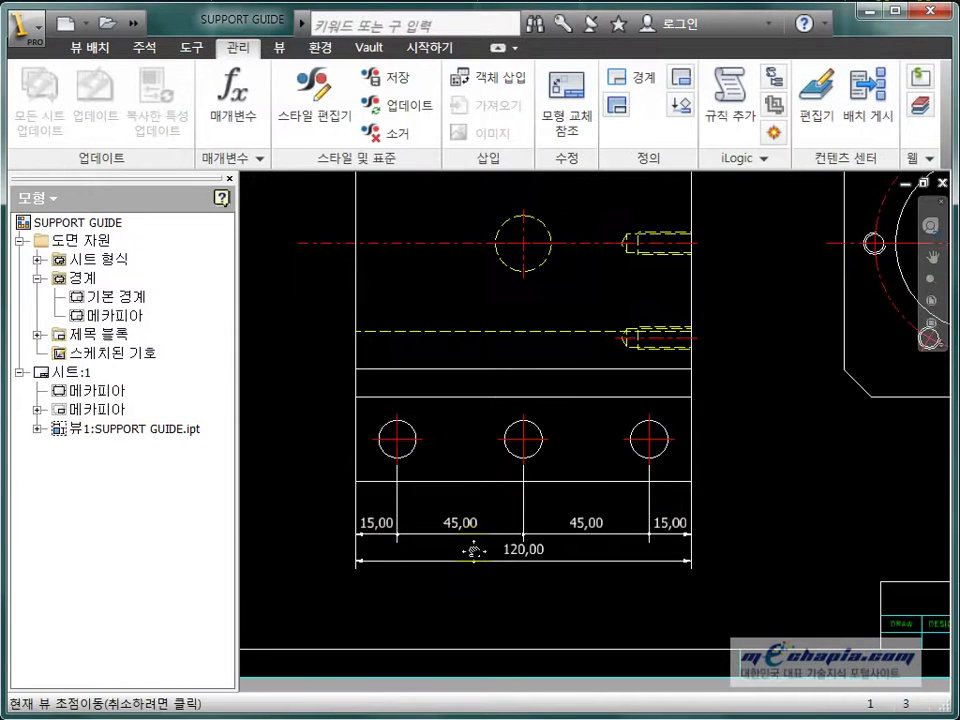
pyautogui.scroll(3, 521, 583)
pyautogui.moveTo(436, 497); pyautogui.dragTo(467, 493, button='middle')
pyautogui.scroll(-3, 480, 495)
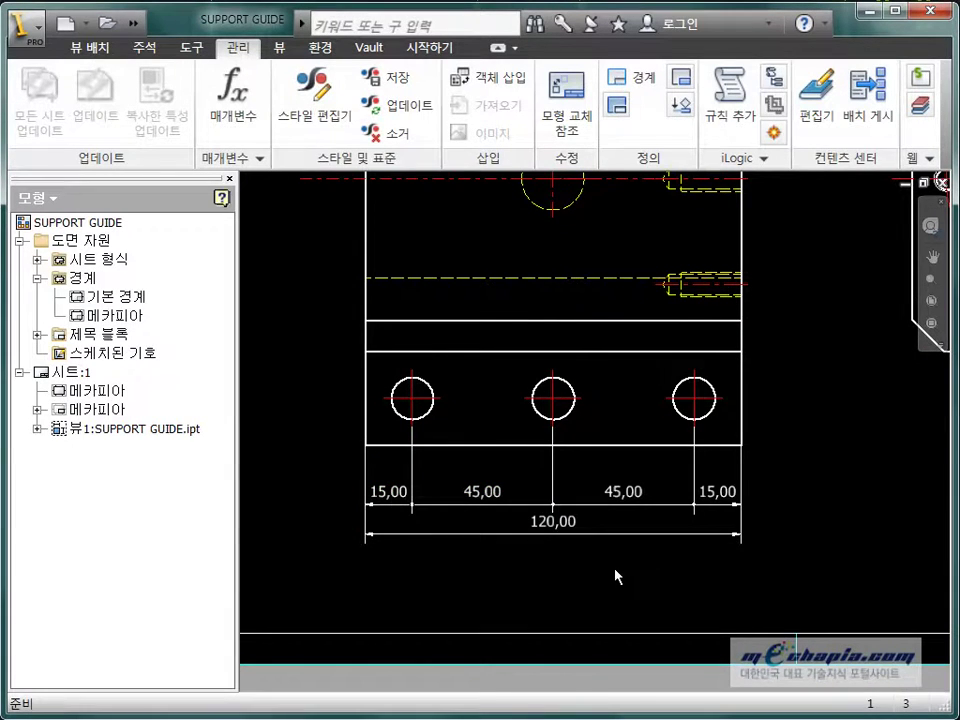
pyautogui.scroll(3, 489, 516)
pyautogui.scroll(-3, 491, 516)
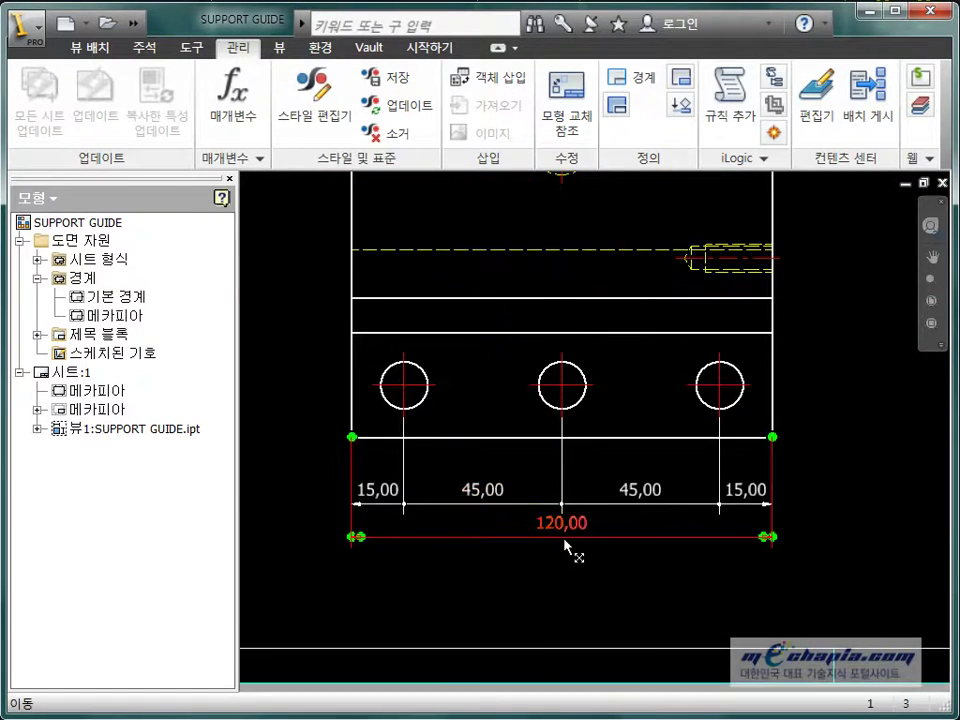
pyautogui.scroll(-3, 600, 530)
pyautogui.moveTo(694, 516); pyautogui.dragTo(620, 527, button='middle')
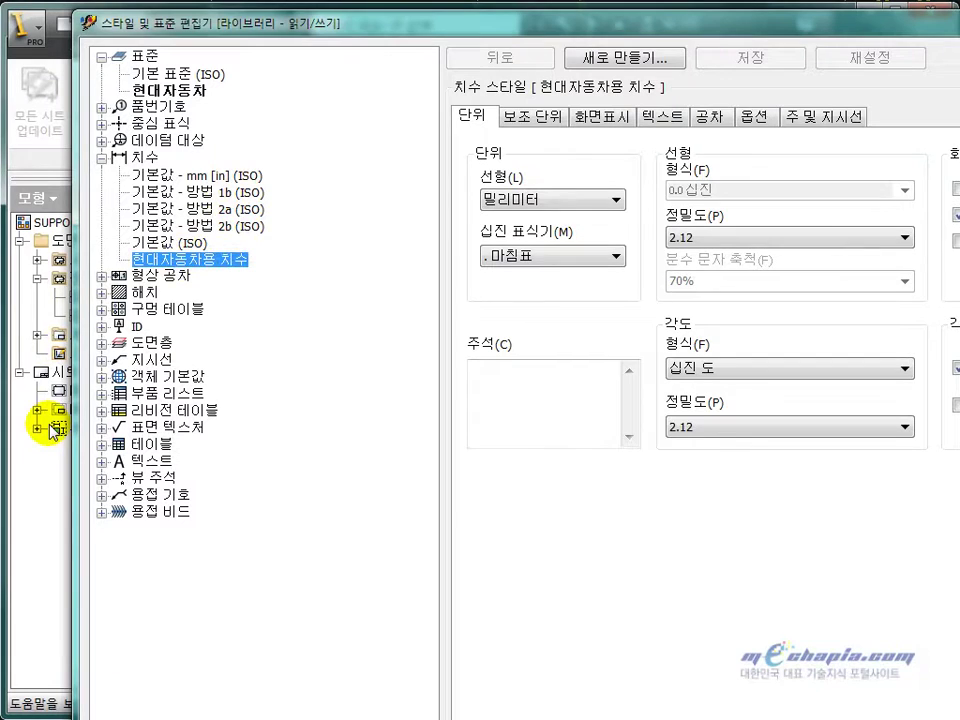
# Create a new object defaults style named 현대자동차용 from 객체 기본값 (ISO)
pyautogui.click(112, 378)
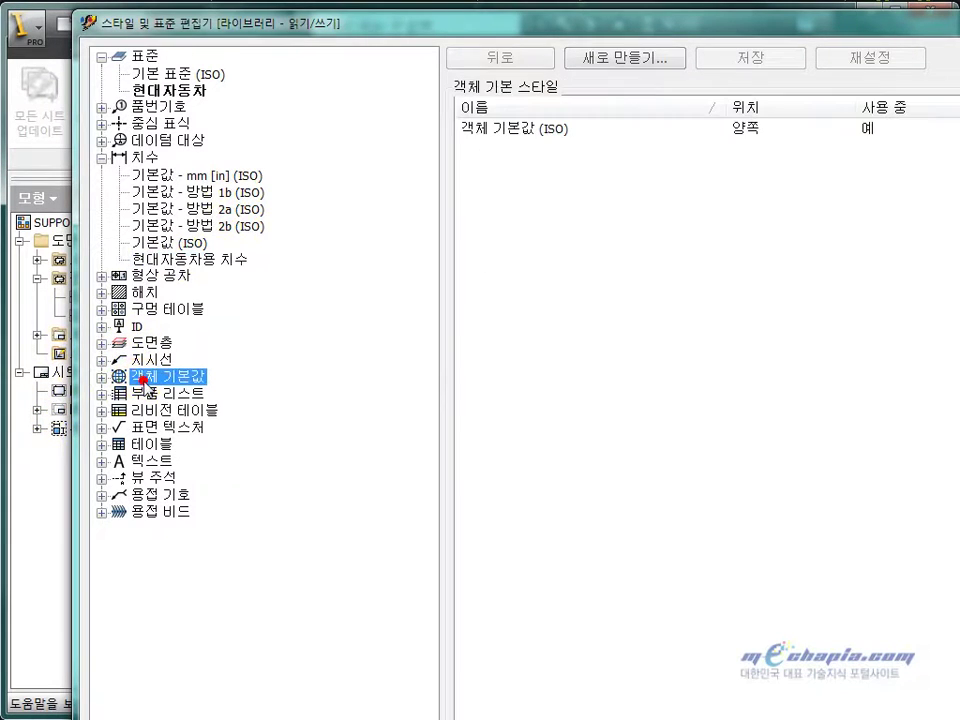
pyautogui.click(102, 378)
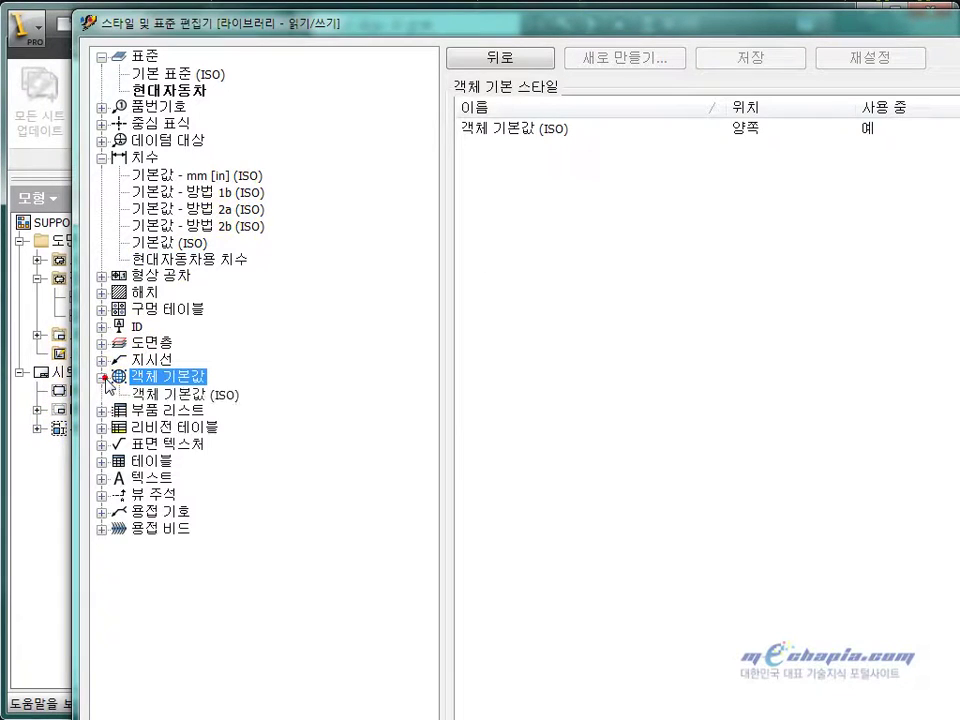
pyautogui.click(170, 395)
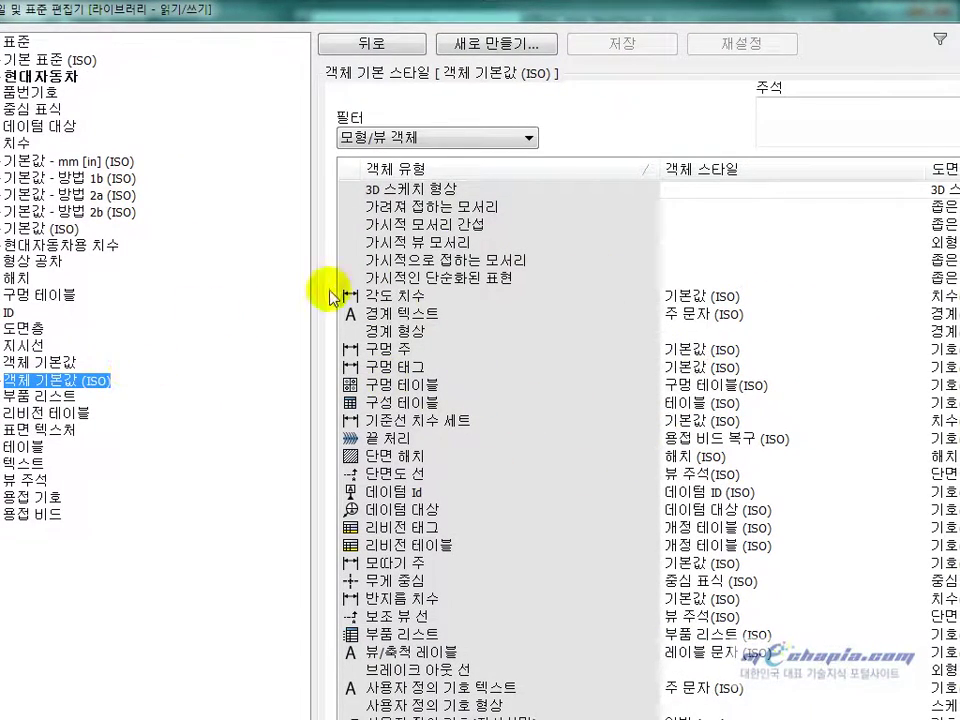
pyautogui.click(36, 362)
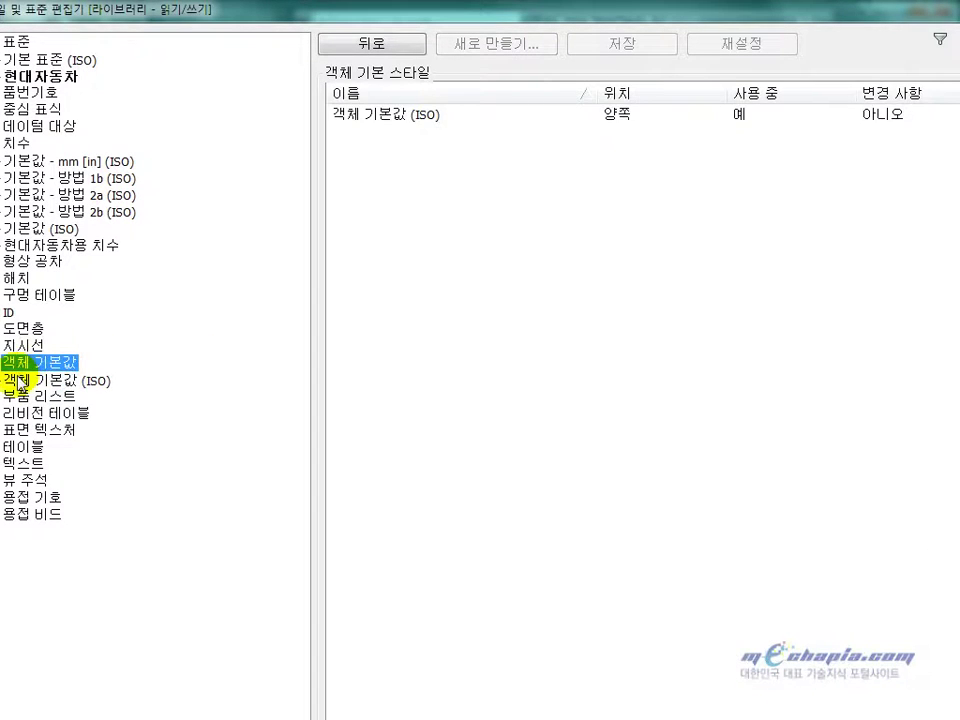
pyautogui.click(20, 383)
pyautogui.rightClick(36, 379)
pyautogui.click(88, 396)
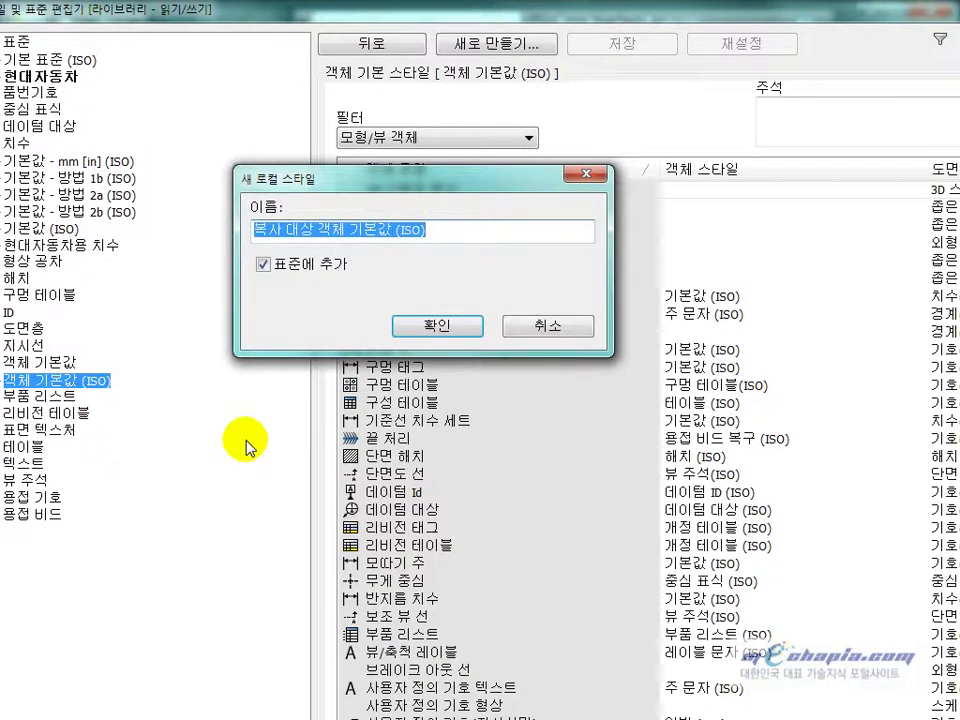
pyautogui.write('현대자동')
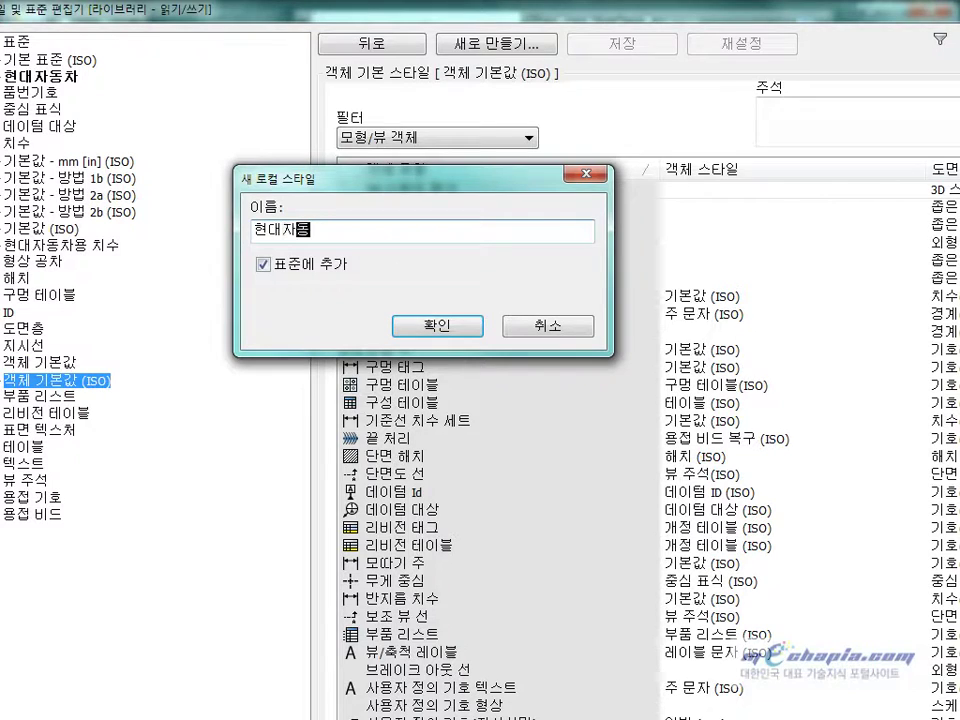
pyautogui.write('차용')
pyautogui.press('Return')
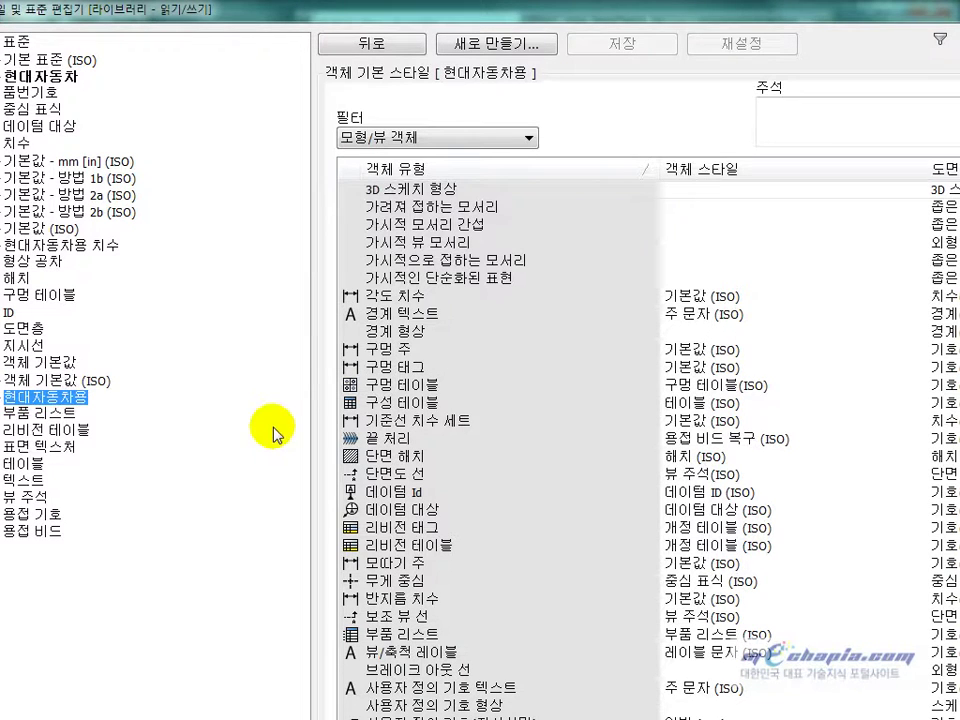
# Make 현대자동차용 the active object defaults of the 현대자동차 standard and save
pyautogui.click(62, 78)
pyautogui.click(655, 103)
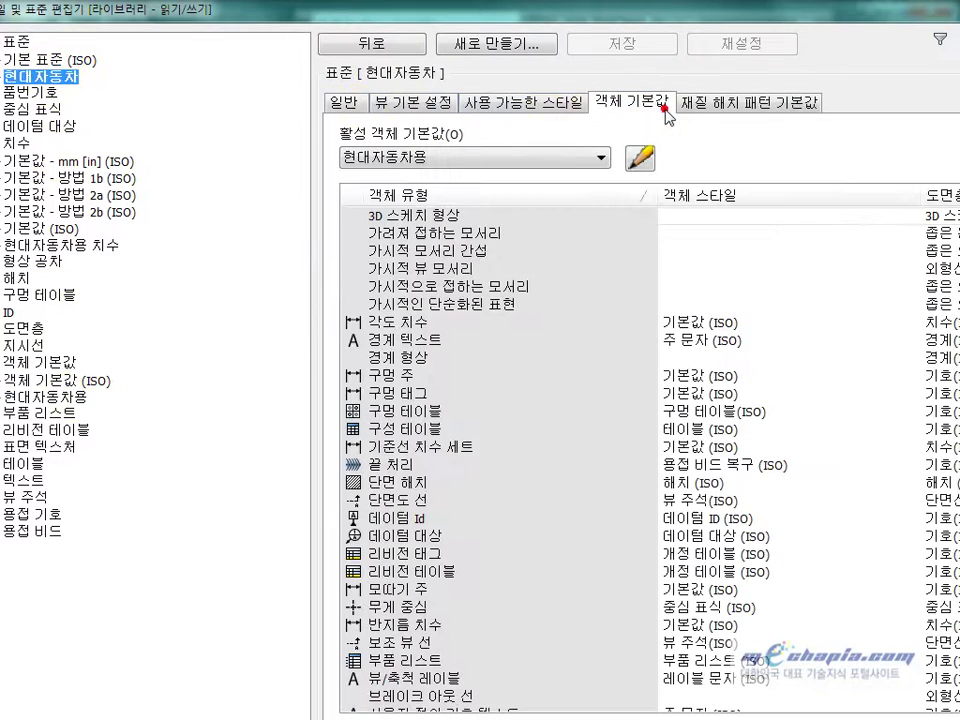
pyautogui.click(432, 157)
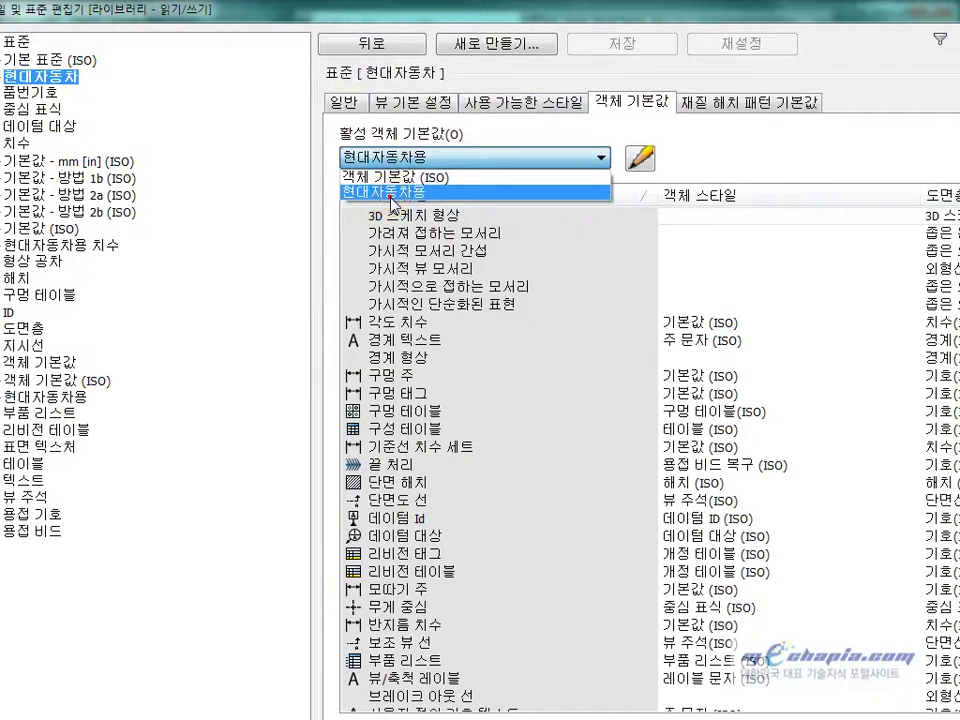
pyautogui.click(389, 199)
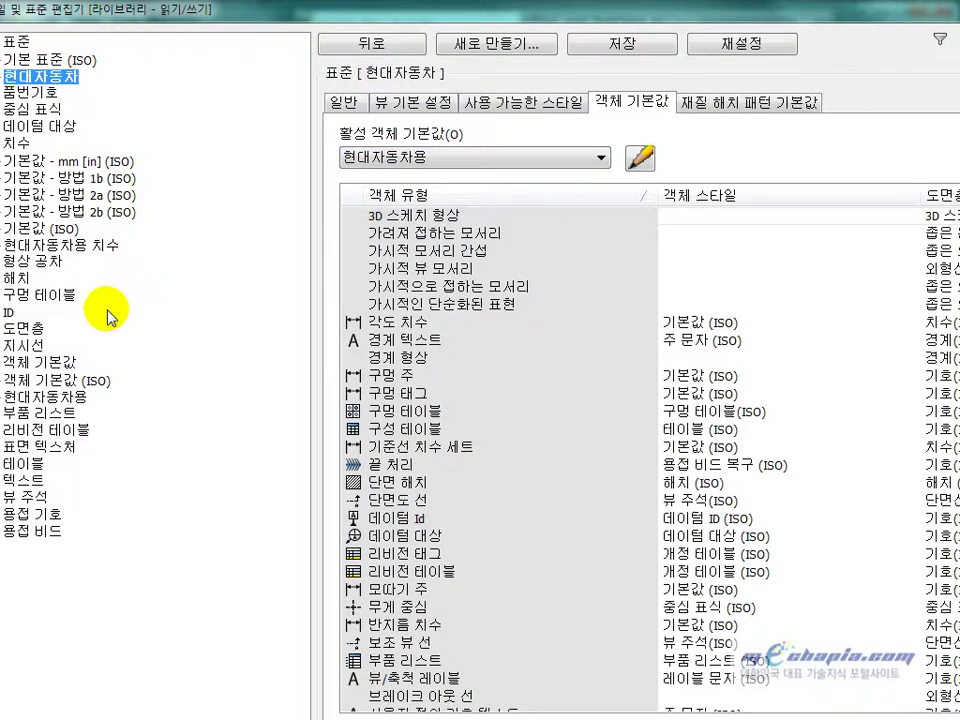
pyautogui.click(70, 394)
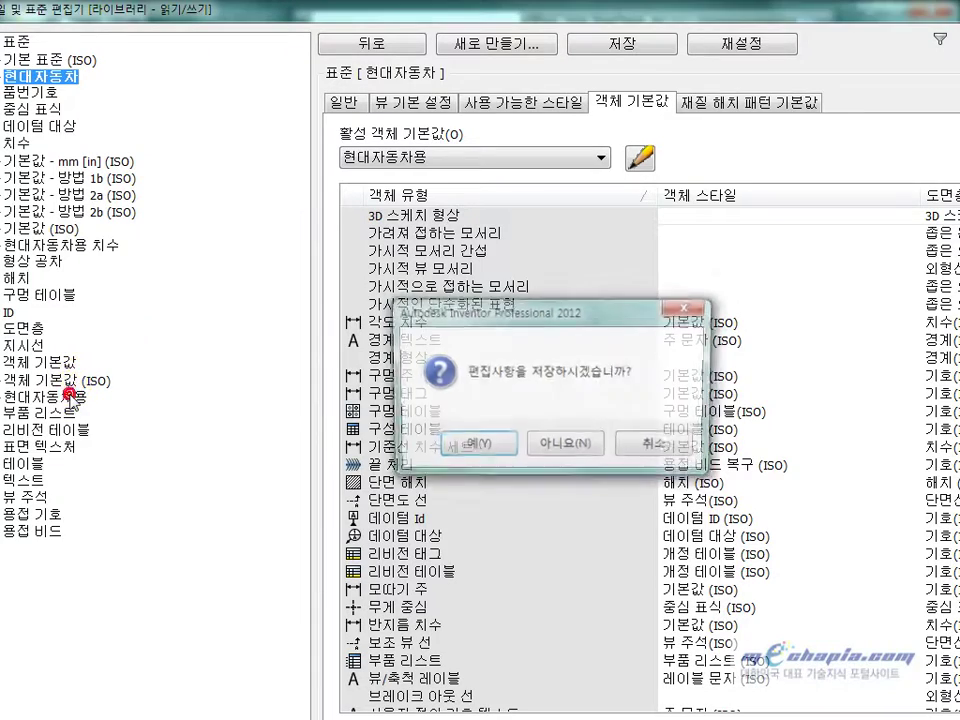
pyautogui.click(478, 448)
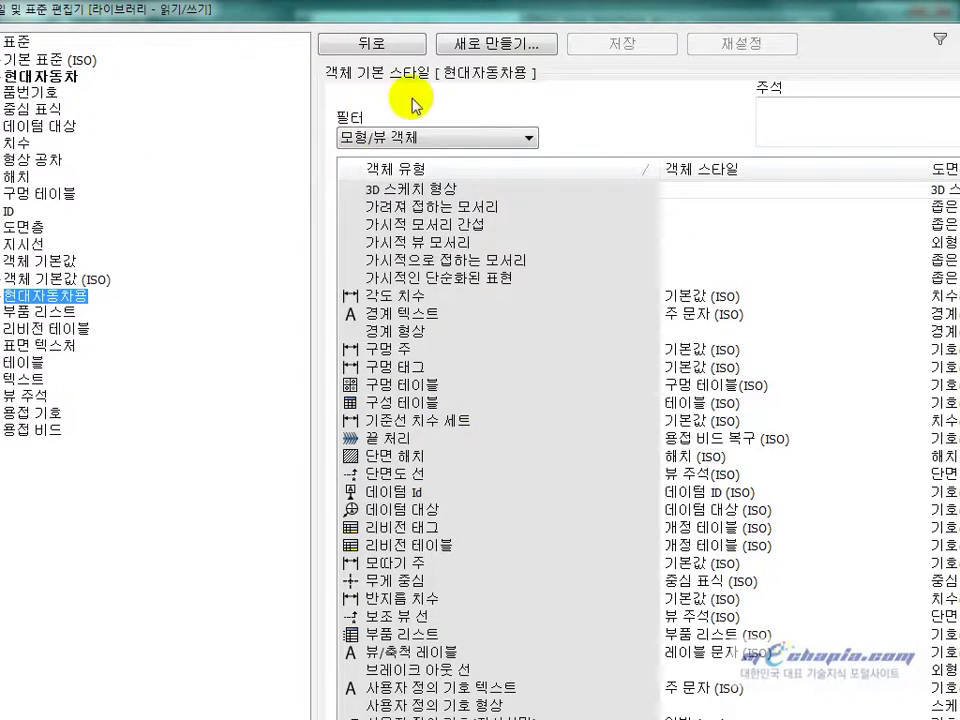
# Filter the object defaults to dimension objects and set angular dimensions to 현대자동차용 치수
pyautogui.moveTo(525, 14); pyautogui.dragTo(429, 30)
pyautogui.click(272, 153)
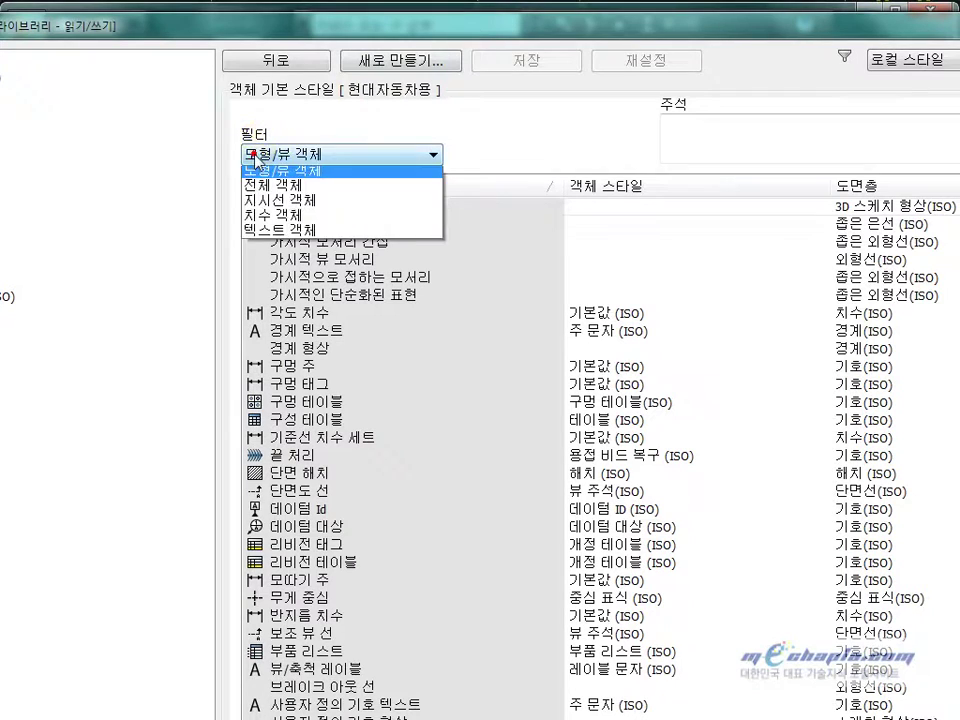
pyautogui.click(275, 217)
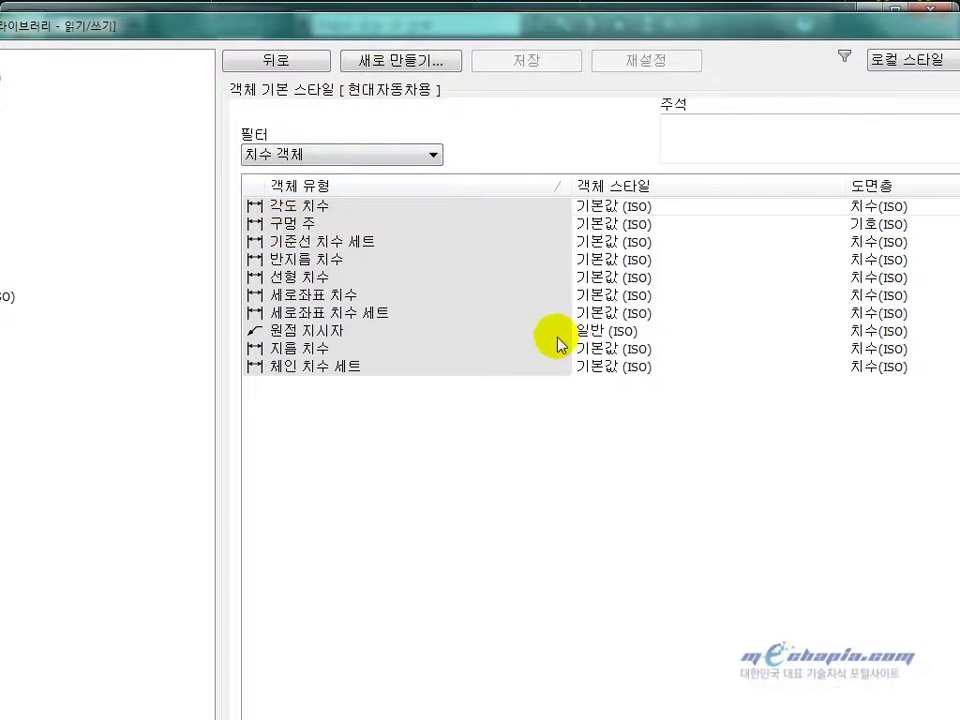
pyautogui.click(595, 208)
pyautogui.click(600, 210)
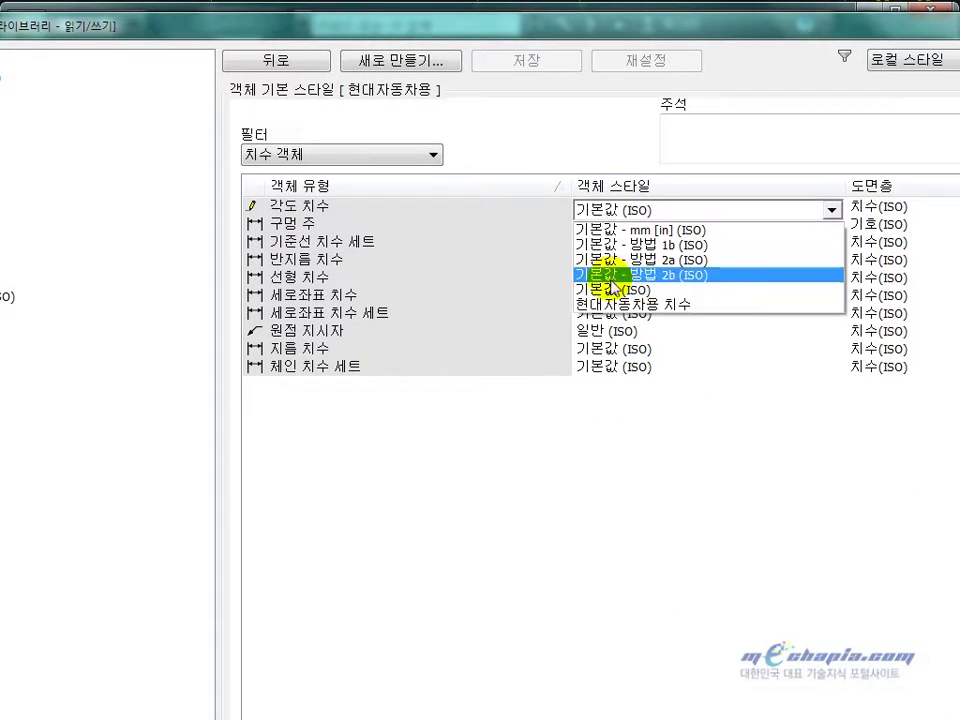
pyautogui.click(615, 304)
# Set hole notes and baseline dimension sets to 현대자동차용 치수 and save the changes
pyautogui.click(628, 227)
pyautogui.click(626, 228)
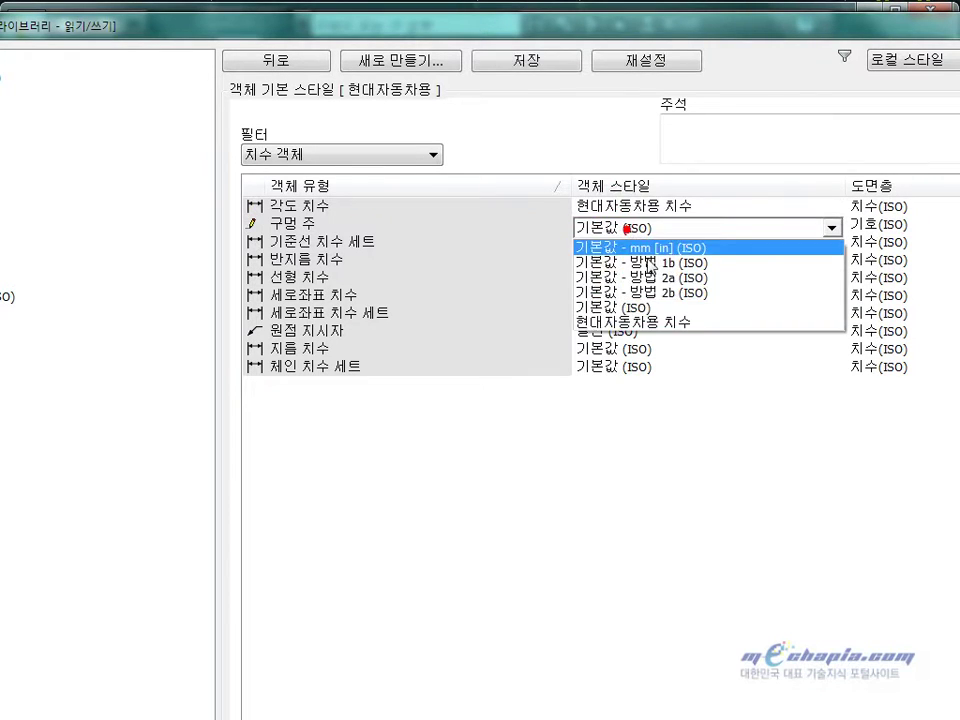
pyautogui.click(620, 321)
pyautogui.click(622, 245)
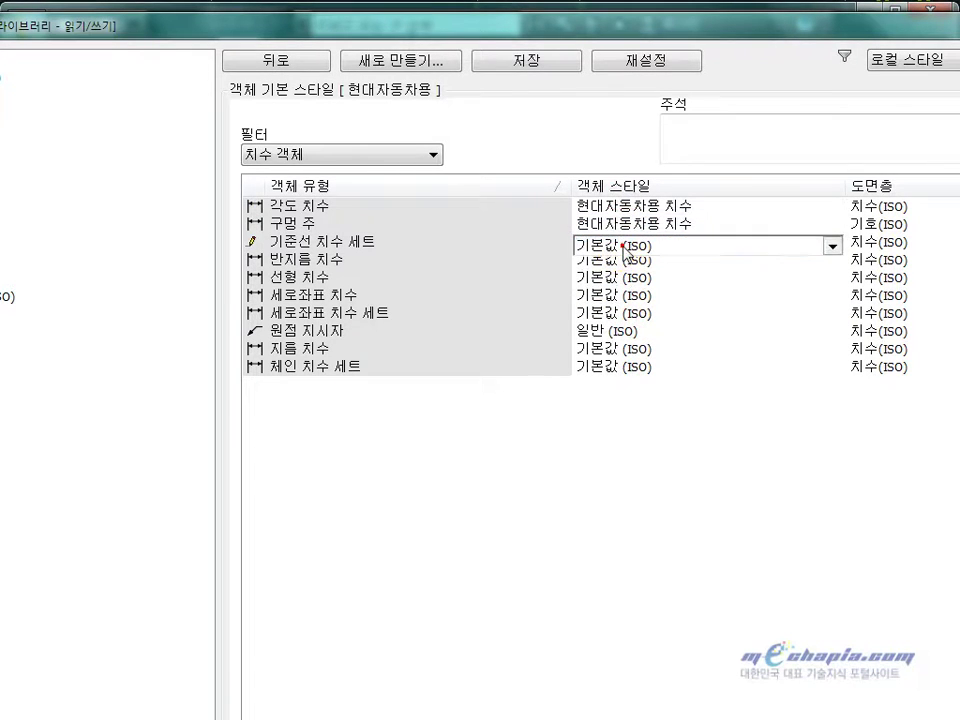
pyautogui.click(608, 245)
pyautogui.click(619, 337)
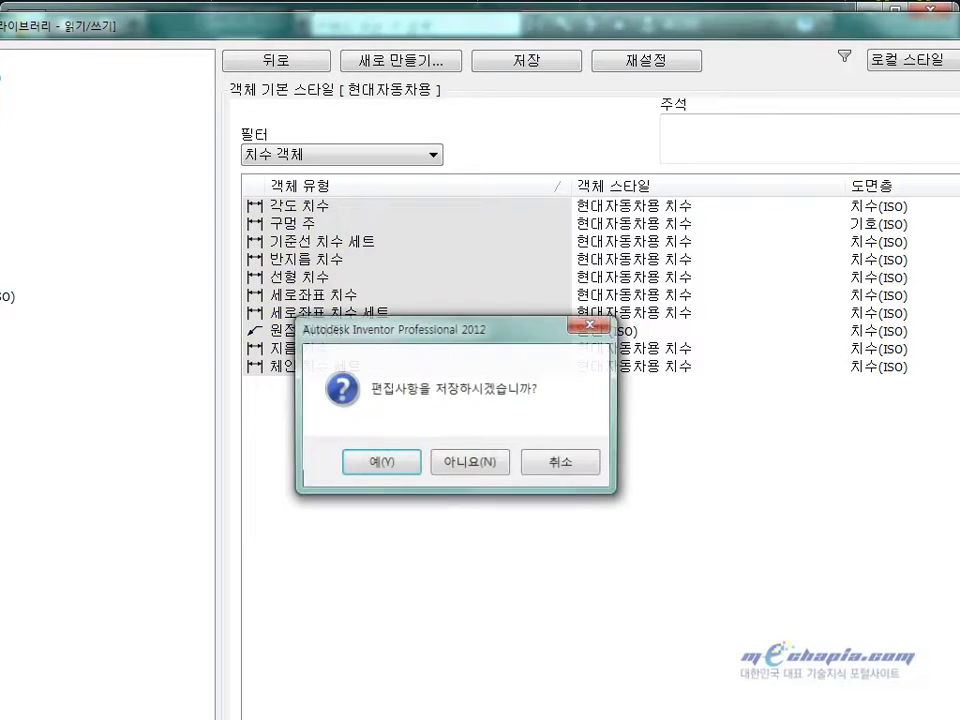
pyautogui.click(380, 465)
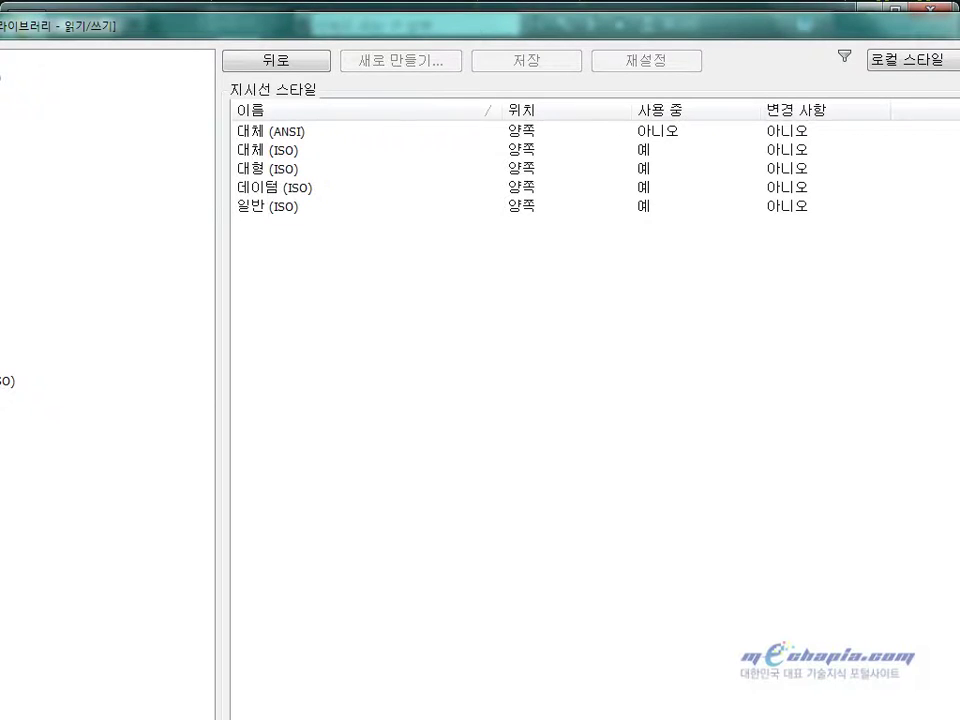
# Create a new leader style named 현대자동차용 based on 일반 (ISO)
pyautogui.doubleClick(267, 149)
pyautogui.rightClick(2, 287)
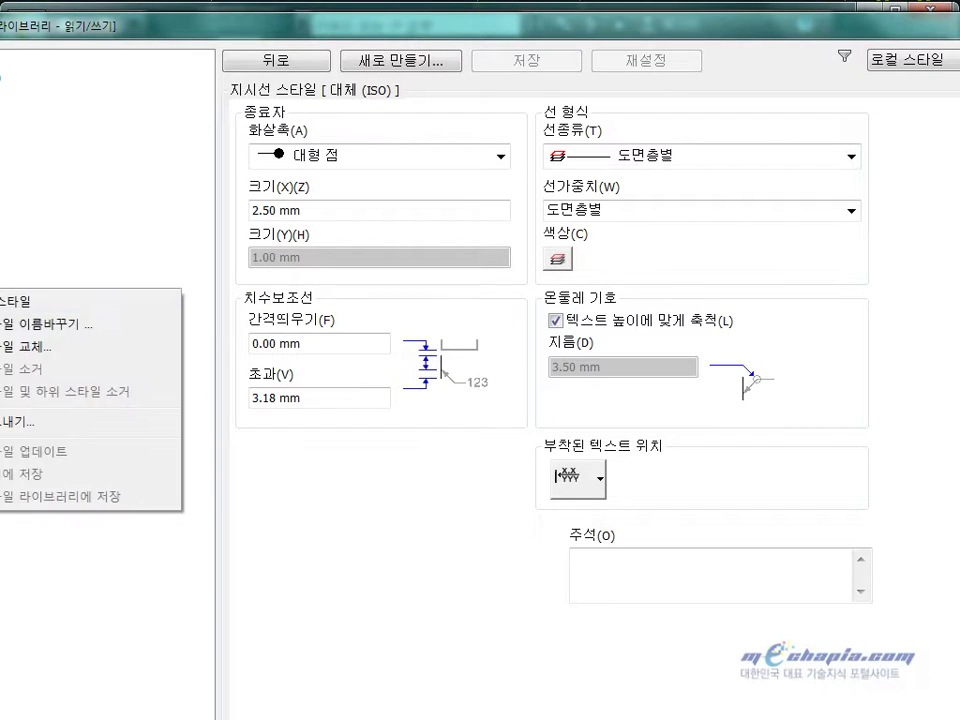
pyautogui.click(2, 348)
pyautogui.rightClick(2, 348)
pyautogui.click(20, 361)
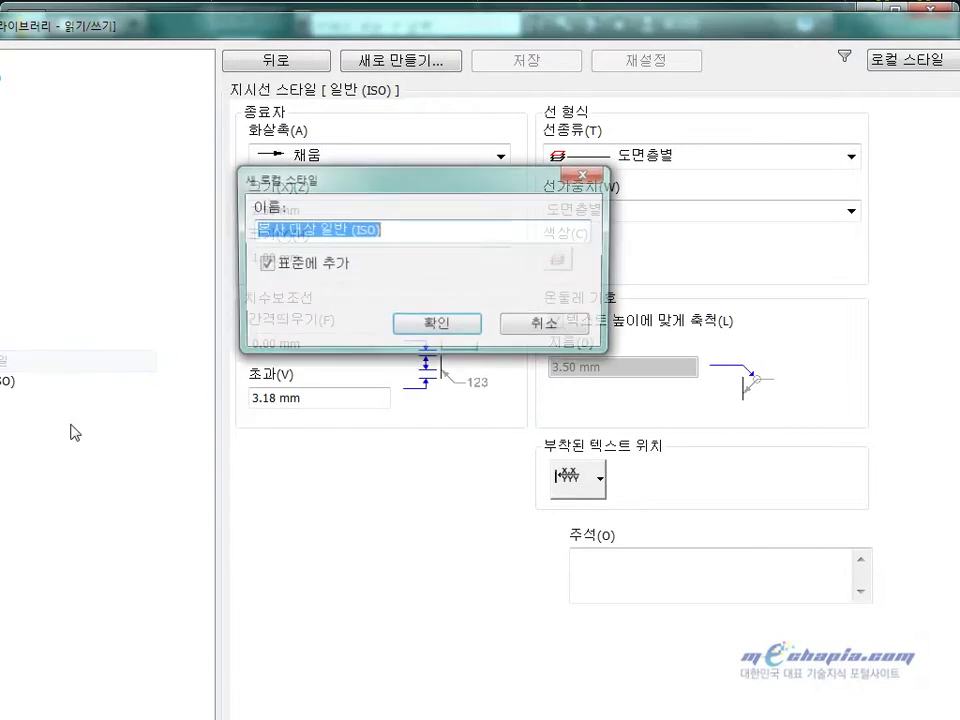
pyautogui.write('현대자동차')
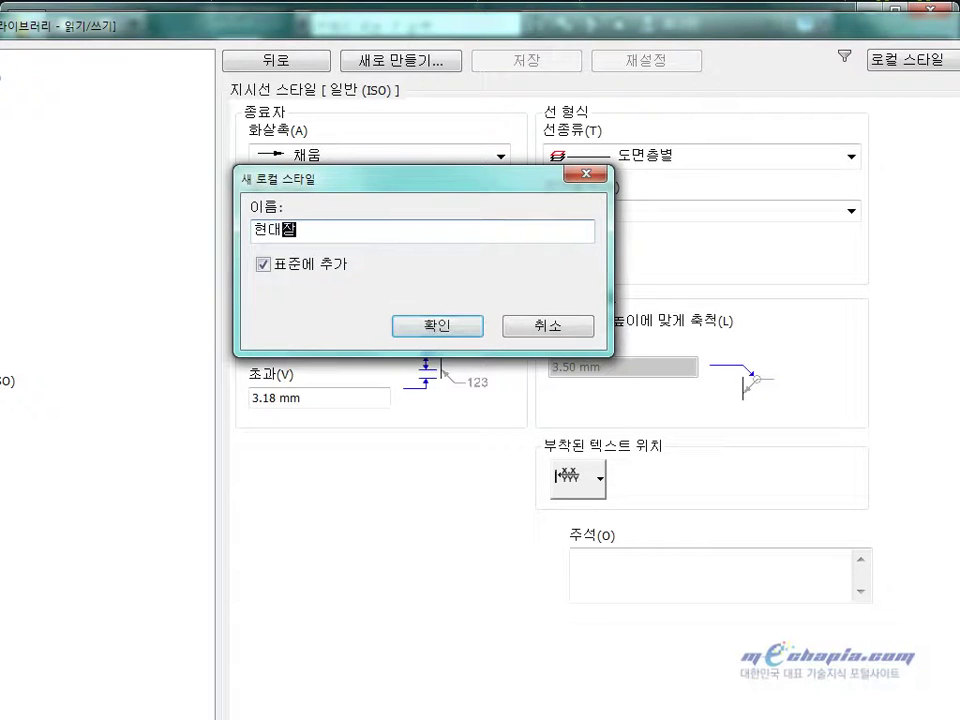
pyautogui.write('용')
pyautogui.press('Return')
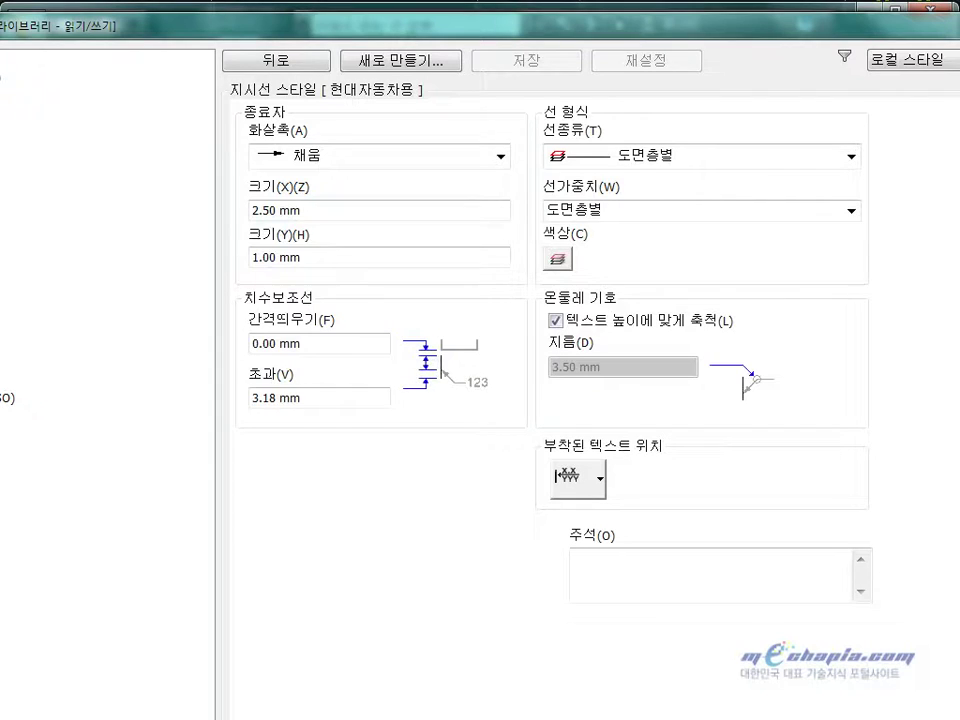
# Try 현대자동차용 on the origin indicator, revert it to 일반 (ISO), and save the edits
pyautogui.click(5, 397)
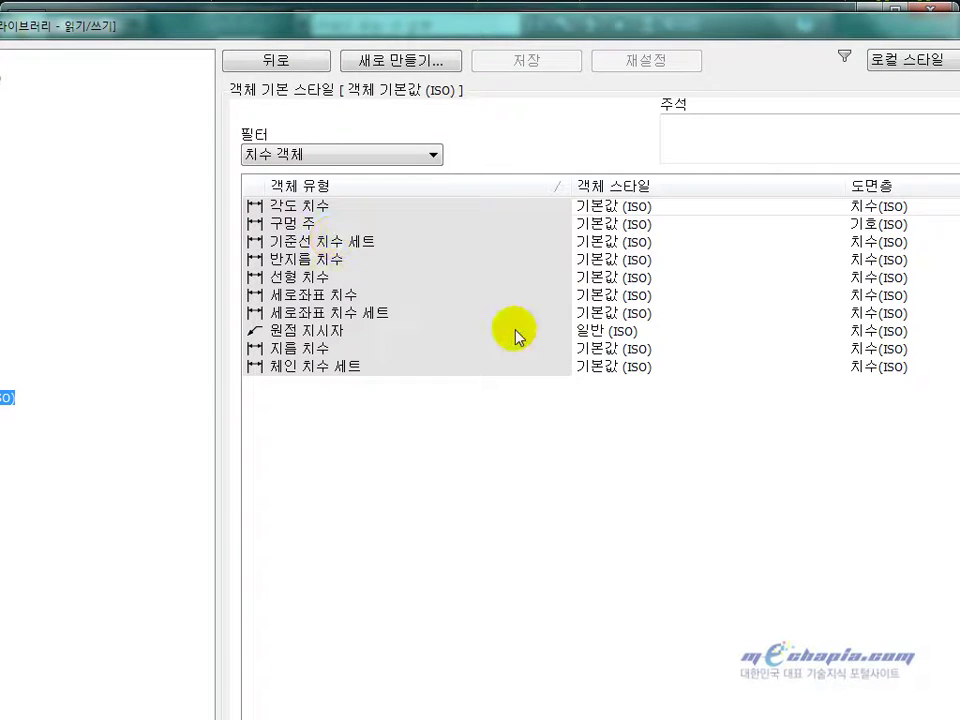
pyautogui.click(600, 332)
pyautogui.click(624, 334)
pyautogui.click(616, 428)
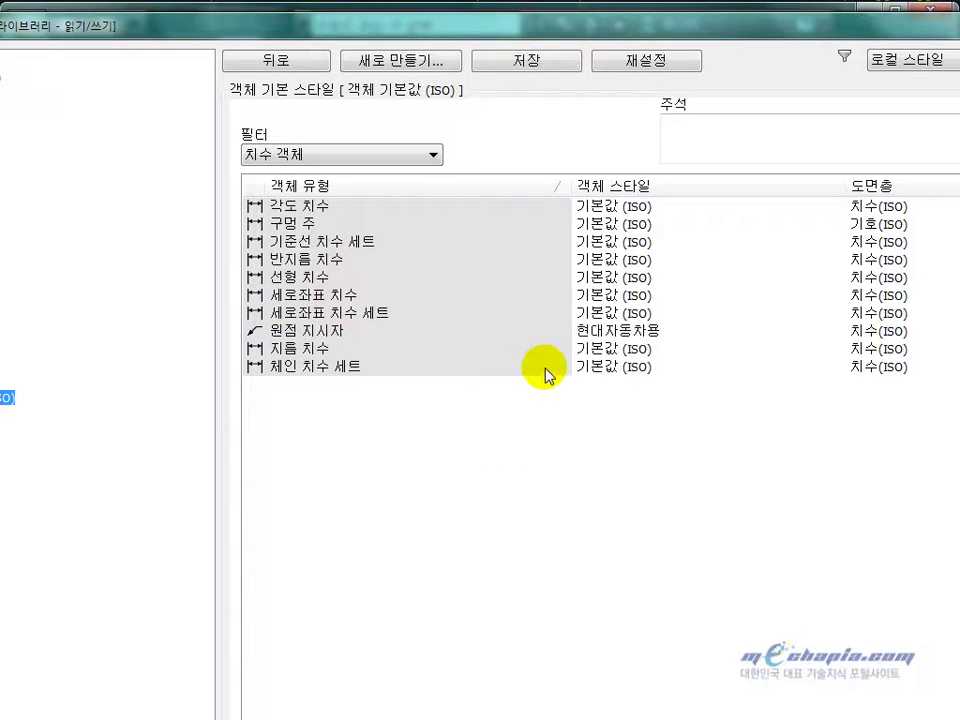
pyautogui.click(620, 332)
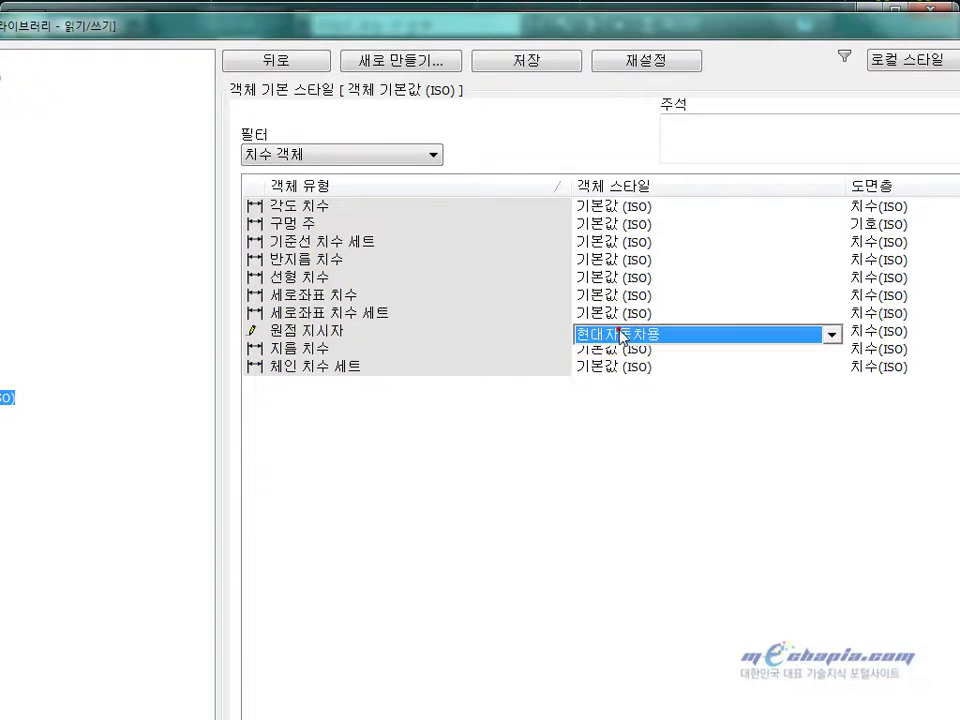
pyautogui.click(621, 335)
pyautogui.click(618, 413)
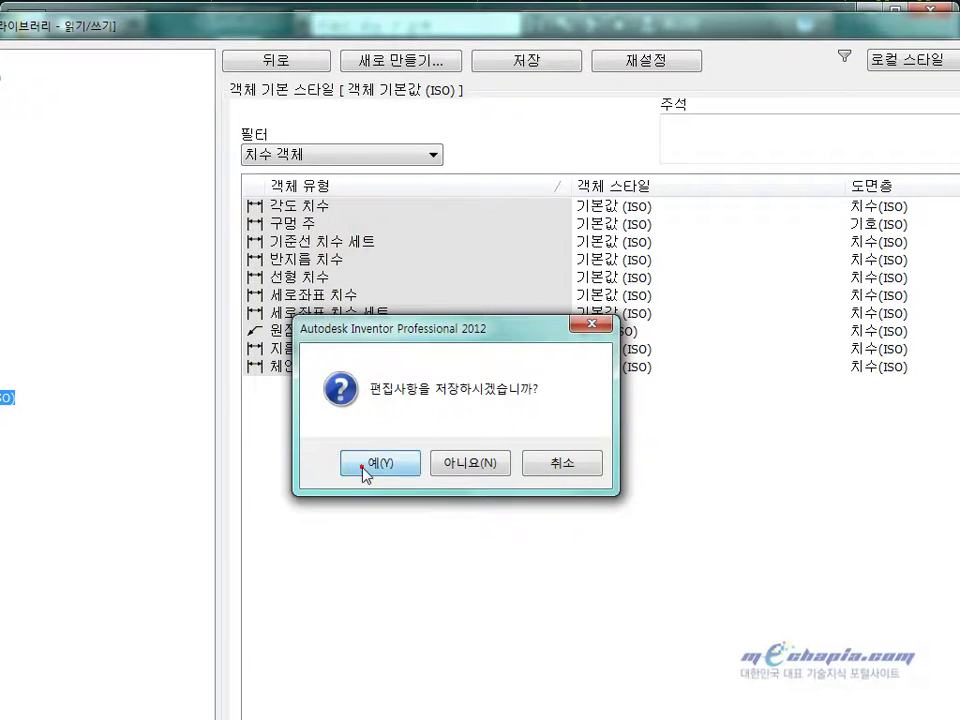
pyautogui.click(368, 463)
# Assign the 현대자동차용 leader style to the origin indicator and commit it
pyautogui.click(622, 336)
pyautogui.click(621, 334)
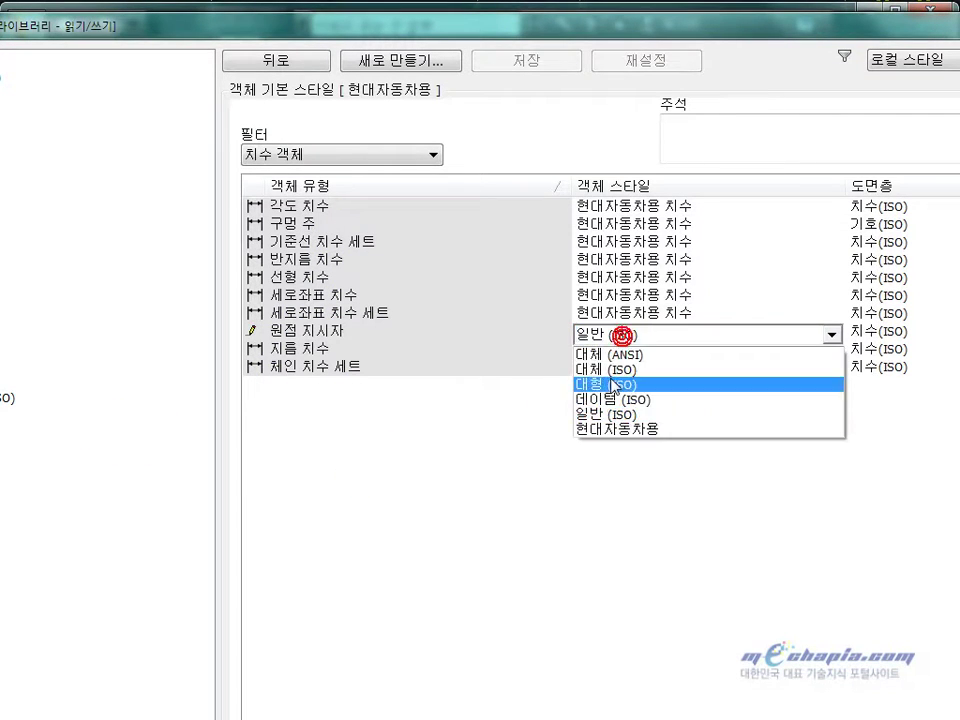
pyautogui.click(606, 427)
pyautogui.click(507, 449)
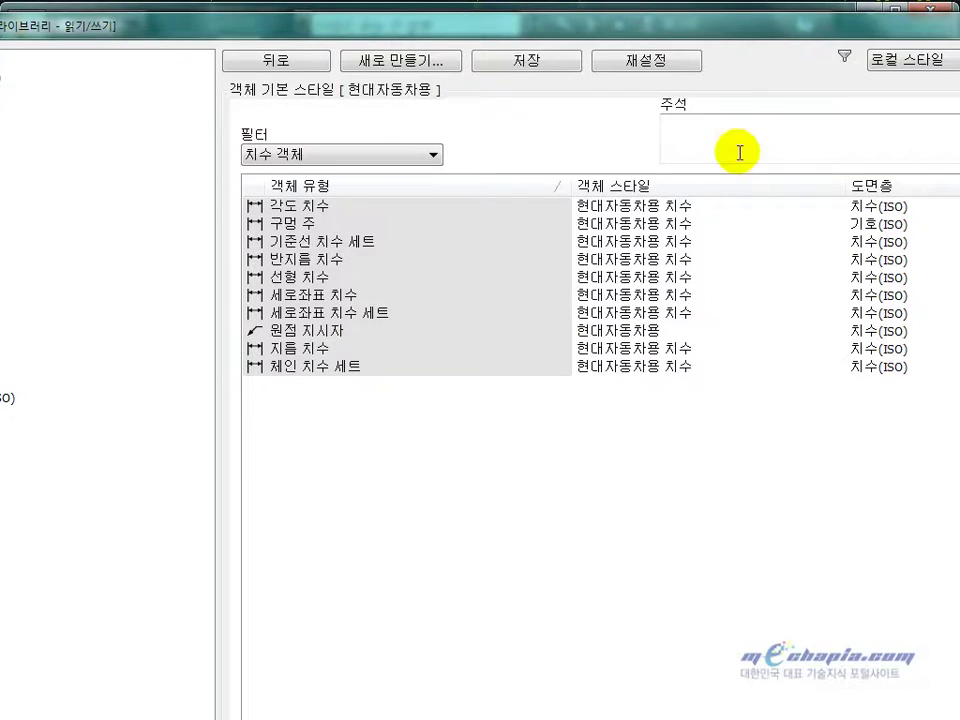
pyautogui.moveTo(743, 30); pyautogui.dragTo(738, 24)
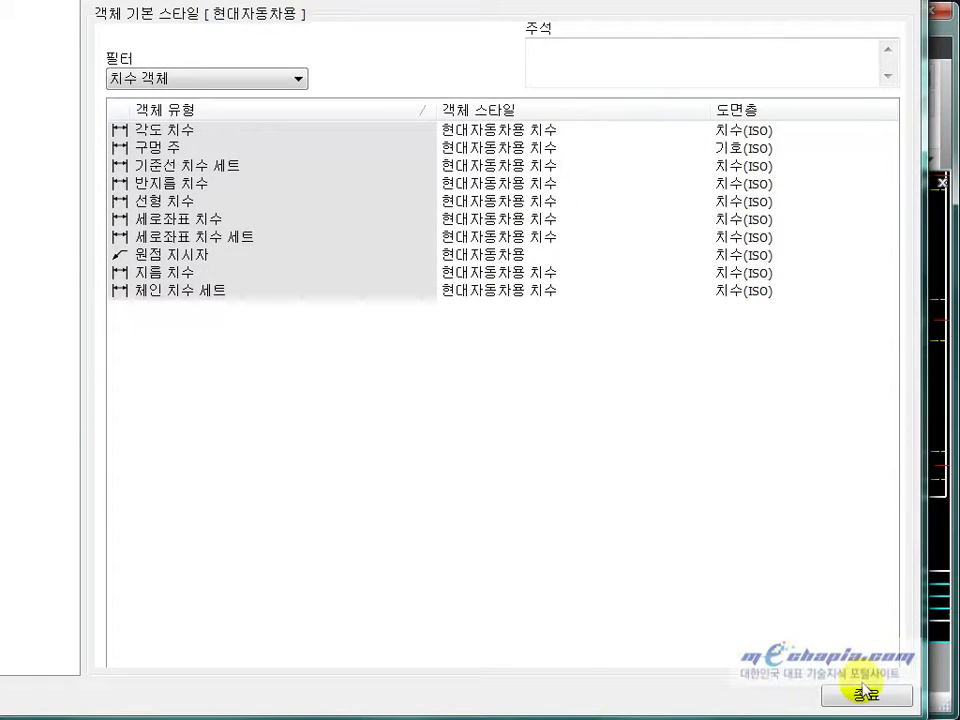
# Save the style edits, then review the 현대자동차용 치수 style and 현대자동차용 object defaults
pyautogui.click(862, 694)
pyautogui.click(222, 388)
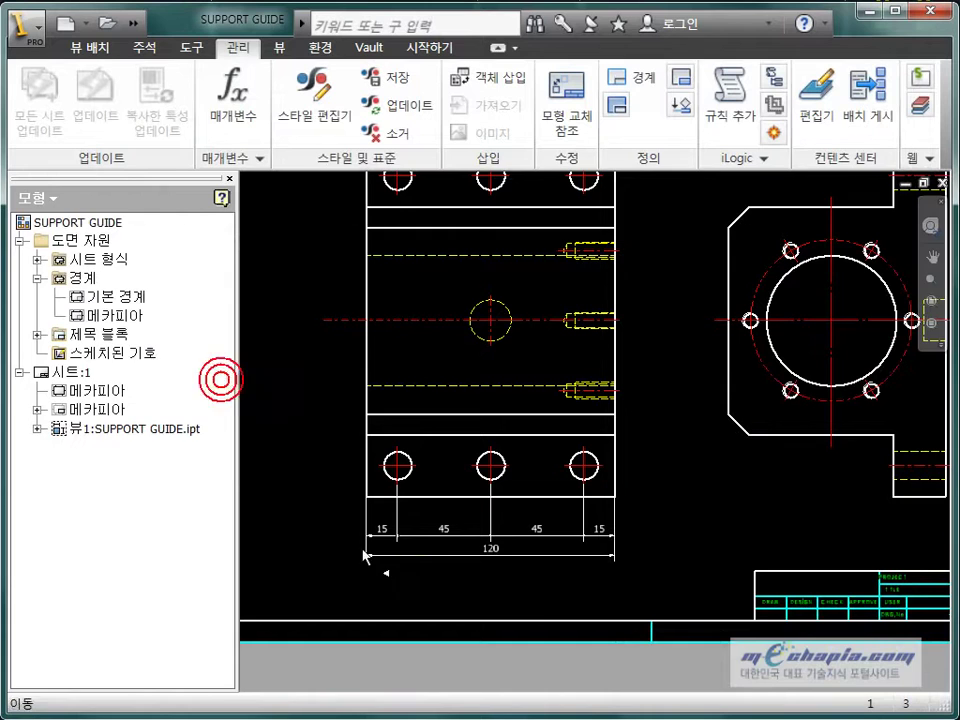
pyautogui.scroll(4, 395, 514)
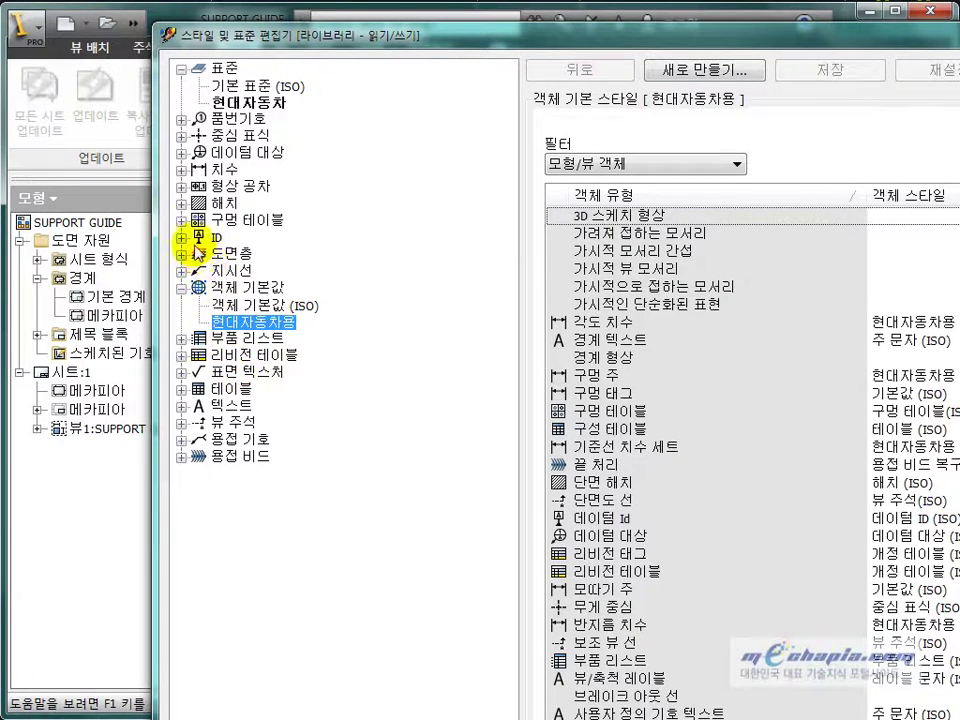
pyautogui.click(181, 170)
pyautogui.click(255, 274)
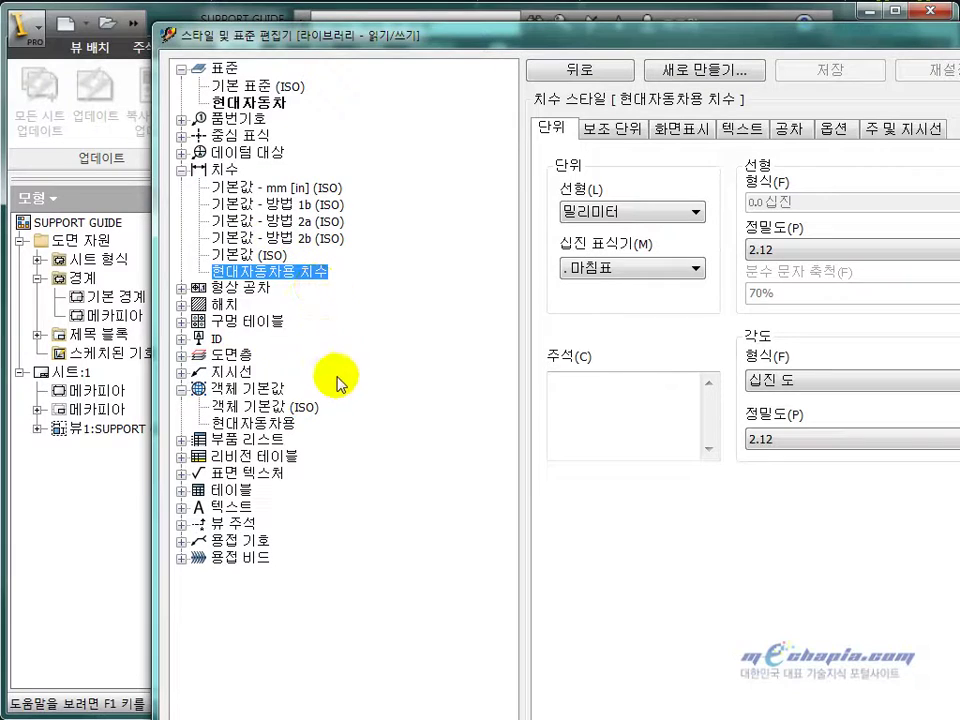
pyautogui.click(267, 425)
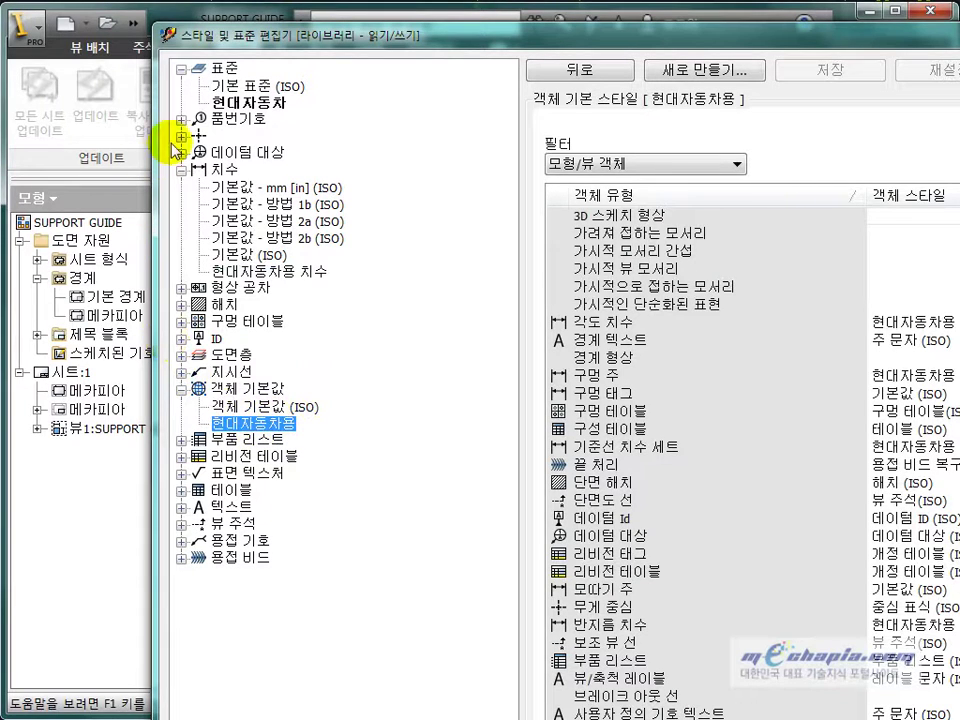
# Compare the 현대자동차 and 기본 표준 (ISO) standards, including the ISO object defaults
pyautogui.click(233, 101)
pyautogui.click(231, 70)
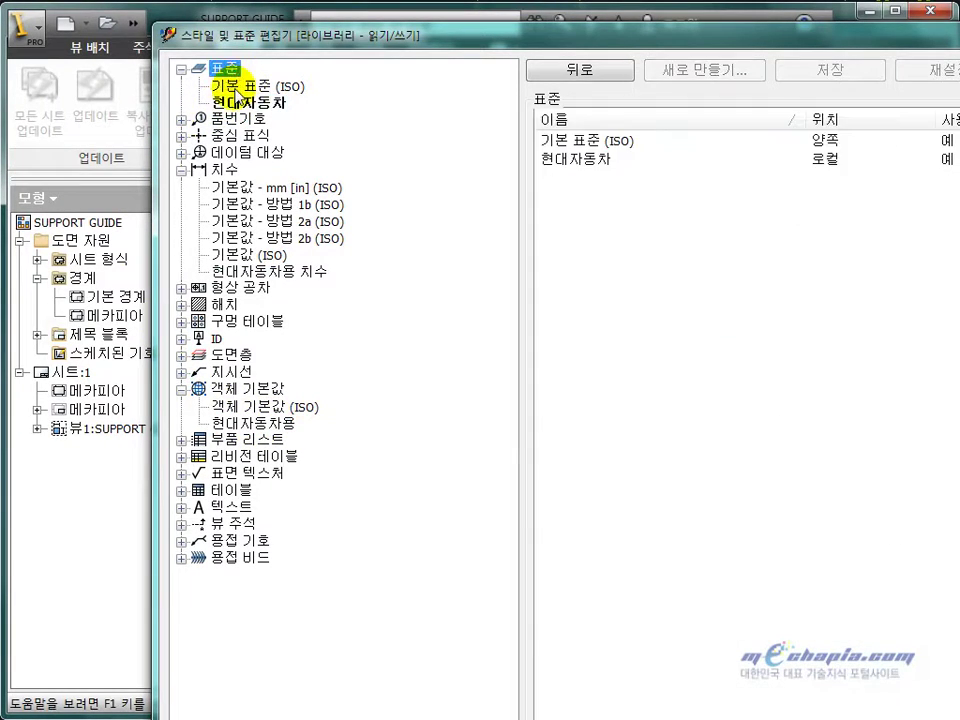
pyautogui.click(237, 87)
pyautogui.click(243, 102)
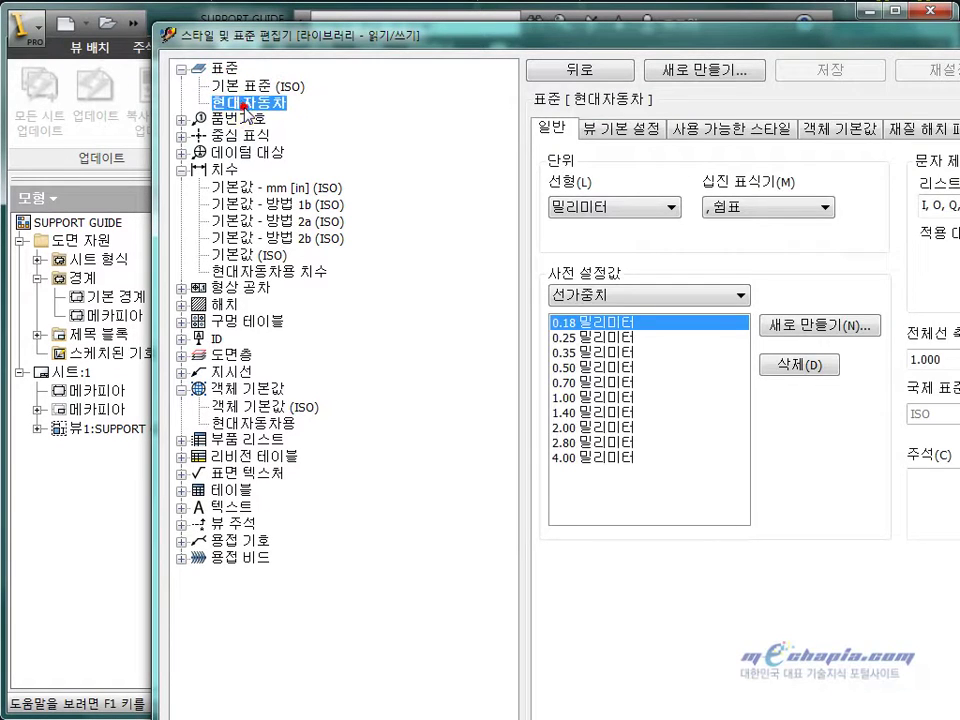
pyautogui.click(246, 90)
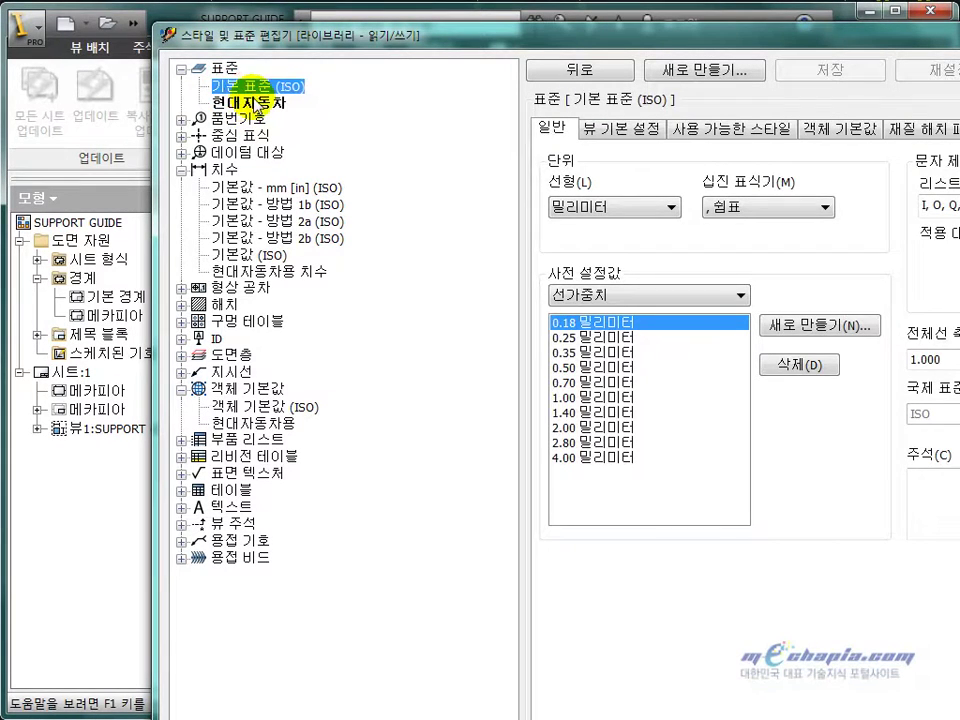
pyautogui.click(838, 128)
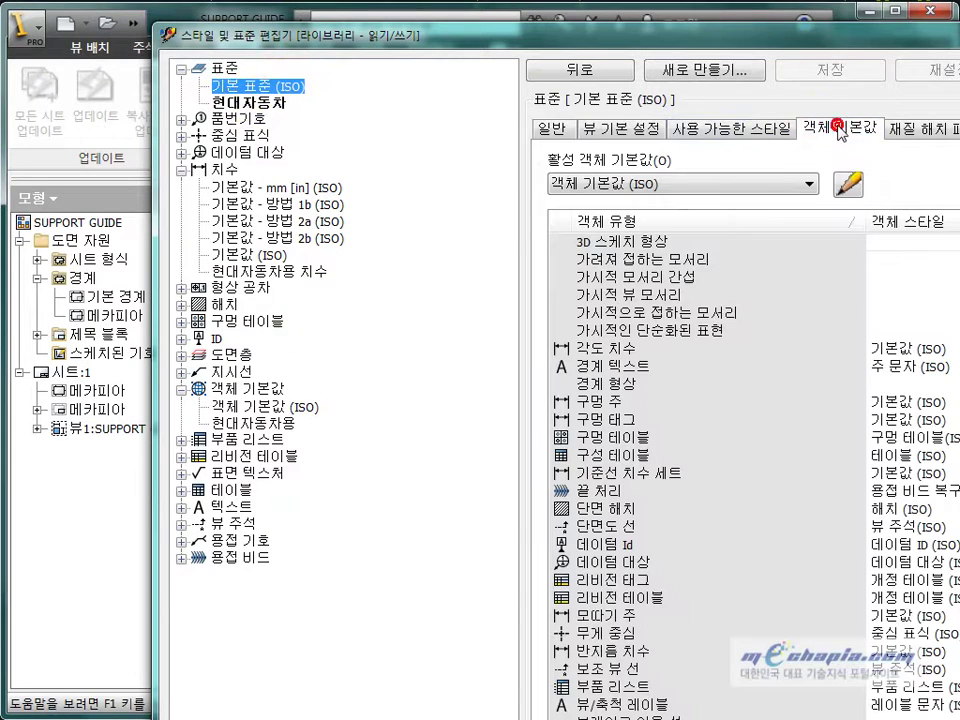
# Make 기본 표준 (ISO) the active standard and close the style editor
pyautogui.click(245, 102)
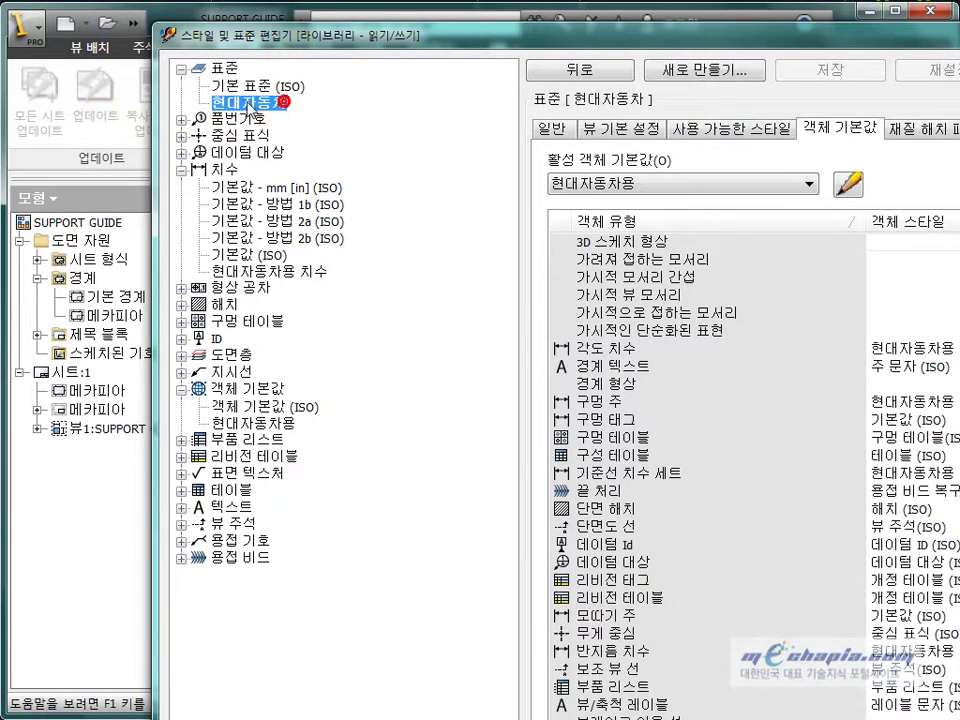
pyautogui.click(248, 87)
pyautogui.rightClick(248, 87)
pyautogui.click(255, 93)
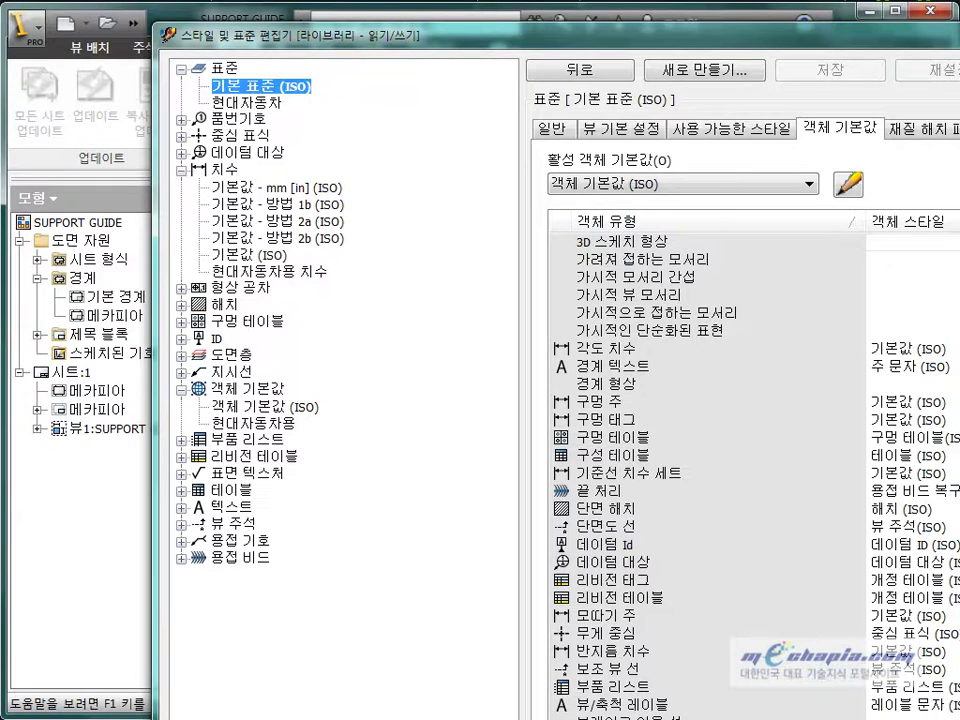
pyautogui.press('Escape')
# Inspect the hole dimensions, briefly selecting and then deselecting the 45 dimension
pyautogui.moveTo(370, 521); pyautogui.dragTo(407, 516, button='middle')
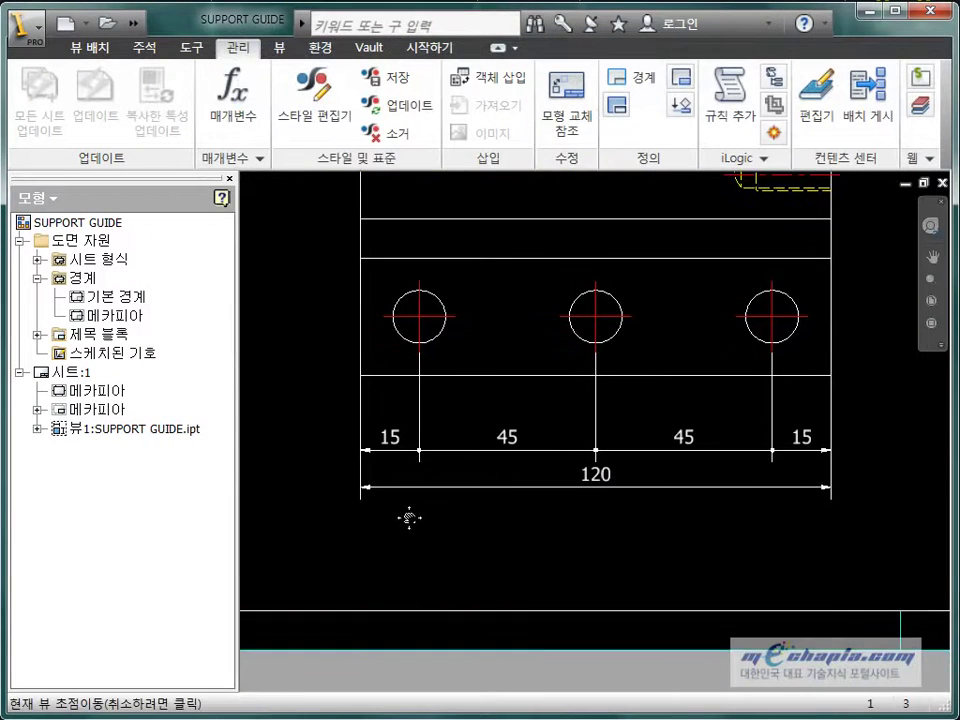
pyautogui.scroll(-3, 401, 525)
pyautogui.scroll(3, 401, 525)
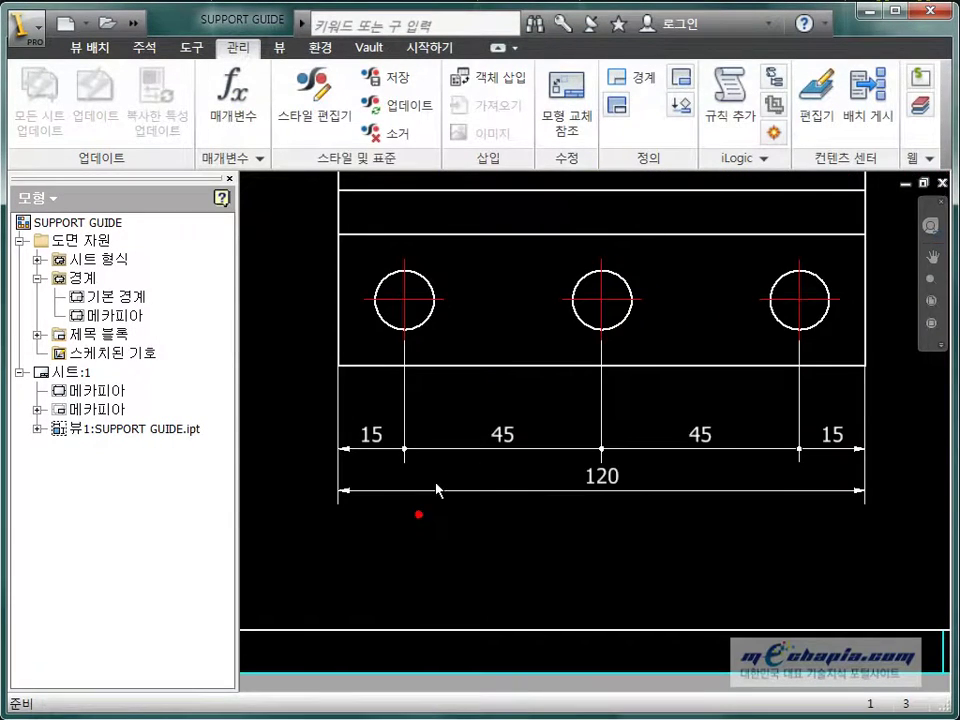
pyautogui.click(505, 450)
pyautogui.click(413, 505)
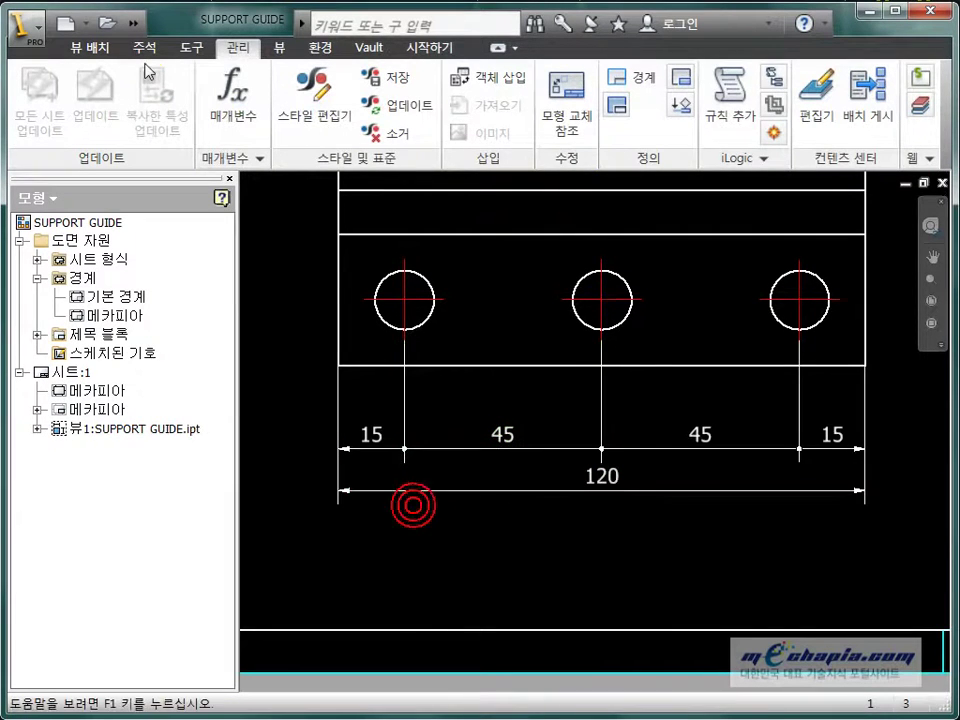
# Add a vertical 30.00 dimension on the part's right edge
pyautogui.click(144, 47)
pyautogui.click(32, 105)
pyautogui.scroll(-3, 255, 300)
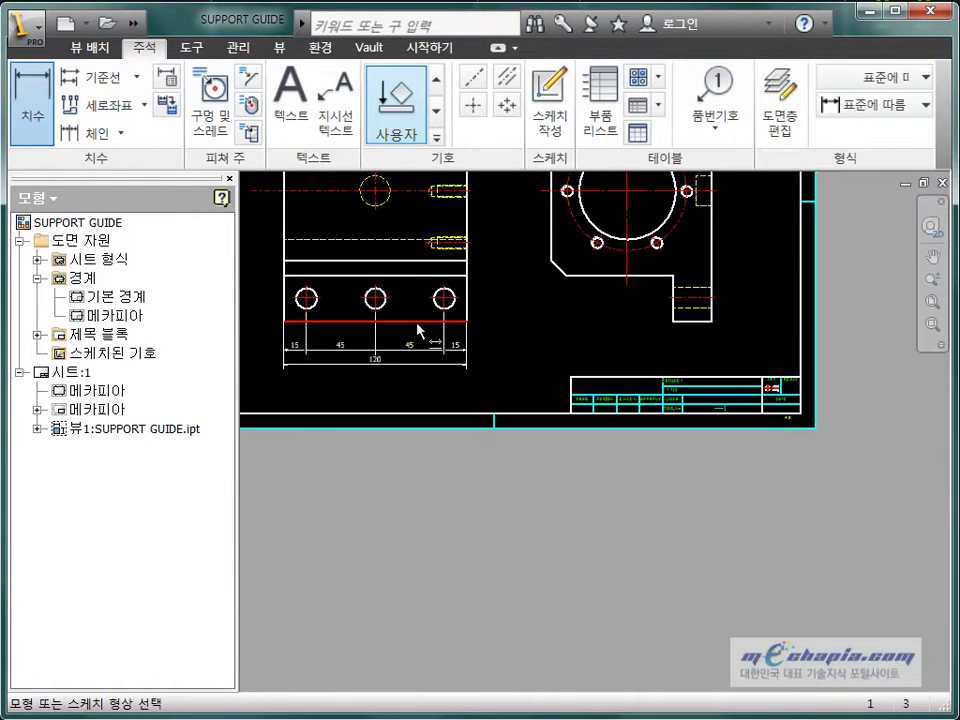
pyautogui.click(468, 298)
pyautogui.click(493, 311)
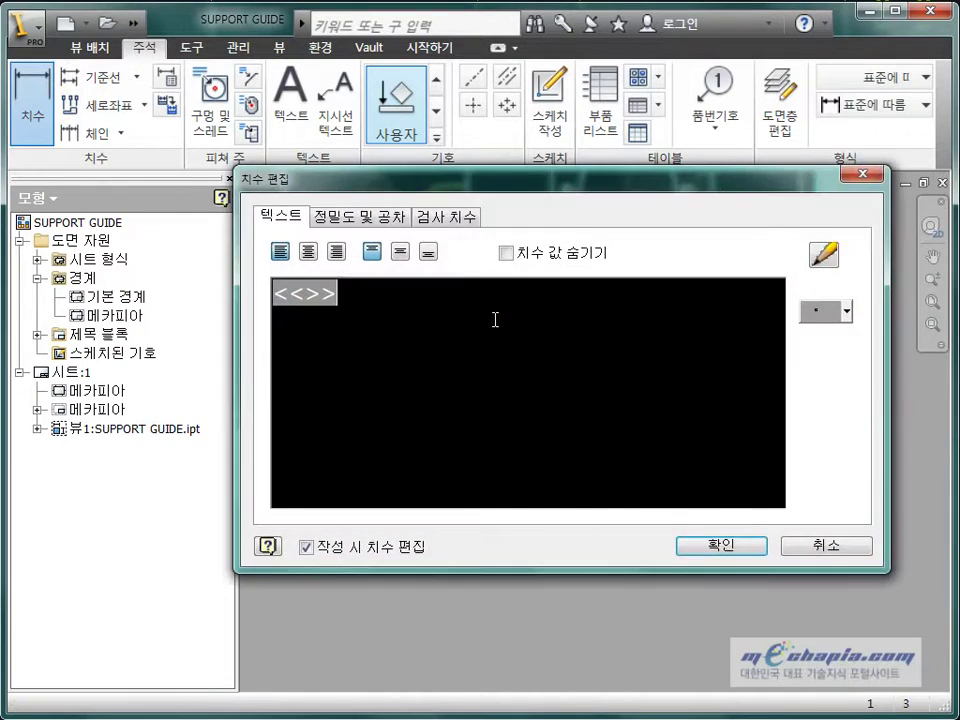
pyautogui.click(740, 548)
# Review the 30,00 dimension's edit box and close it without changes
pyautogui.scroll(3, 489, 311)
pyautogui.scroll(2, 681, 392)
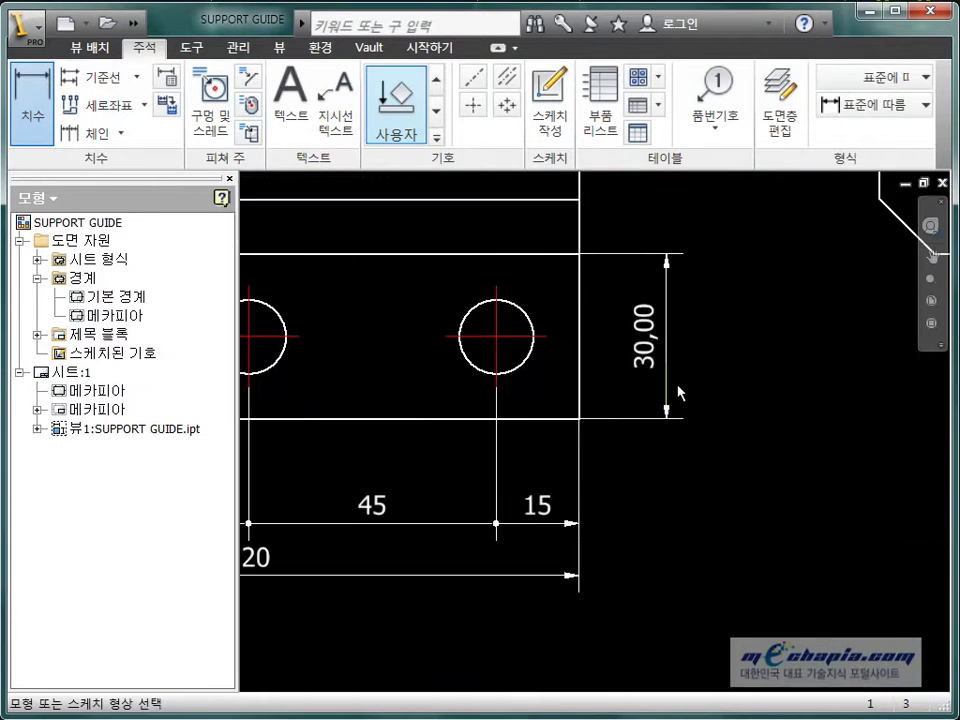
pyautogui.doubleClick(643, 364)
pyautogui.click(739, 546)
pyautogui.scroll(-3, 722, 549)
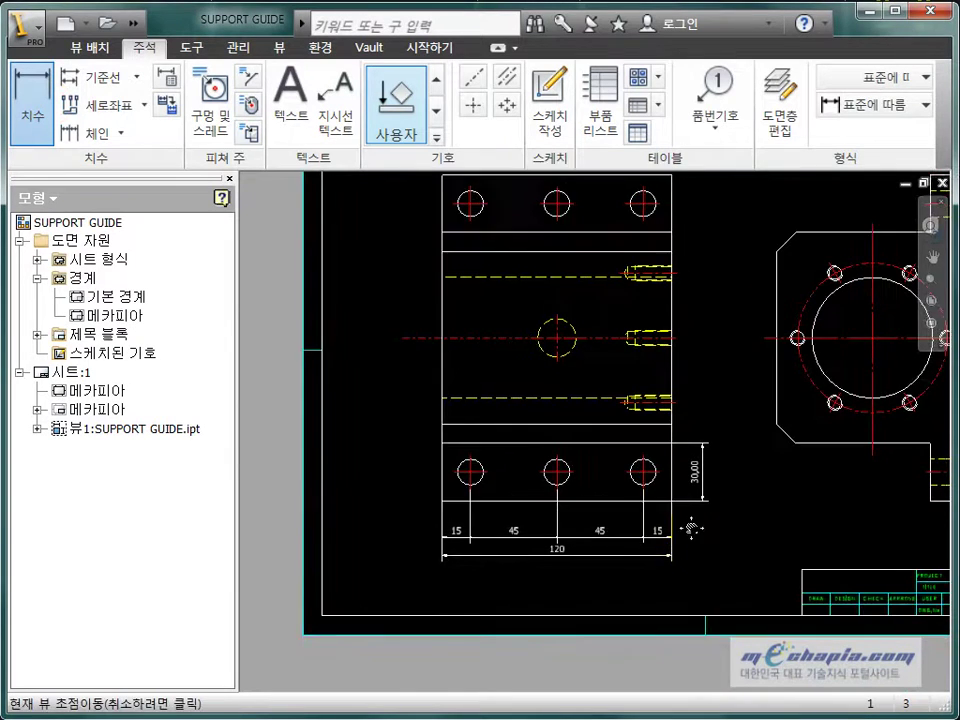
pyautogui.moveTo(686, 525); pyautogui.dragTo(677, 463, button='middle')
pyautogui.doubleClick(690, 429)
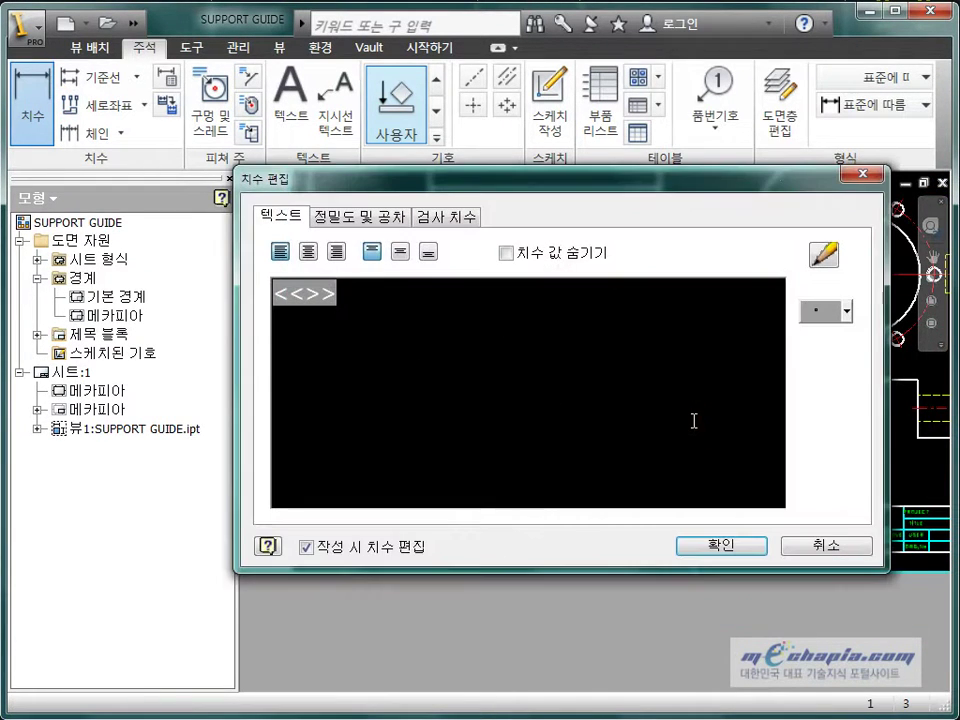
pyautogui.press('Return')
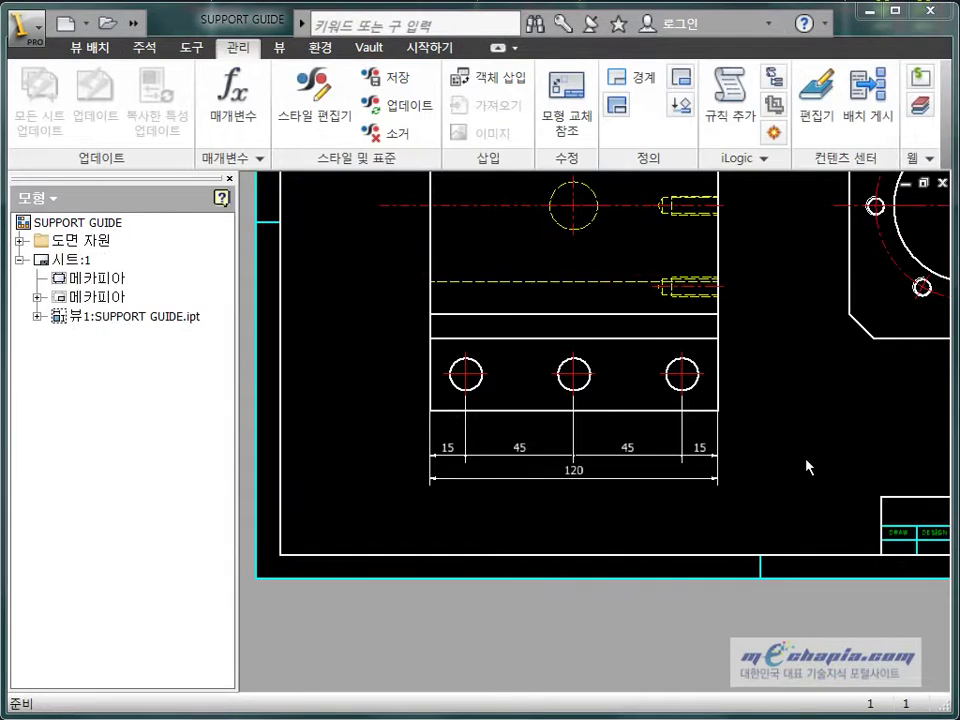
# Pan the reference drawing to compare its dimensions
pyautogui.scroll(3, 520, 469)
pyautogui.scroll(2, 546, 452)
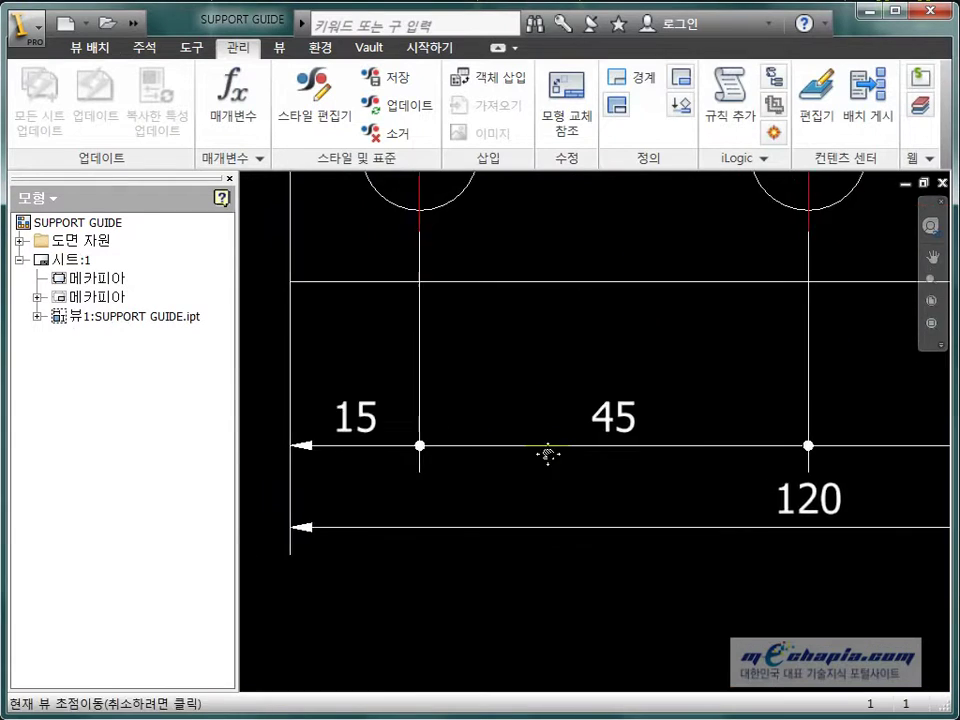
pyautogui.scroll(-1, 500, 463)
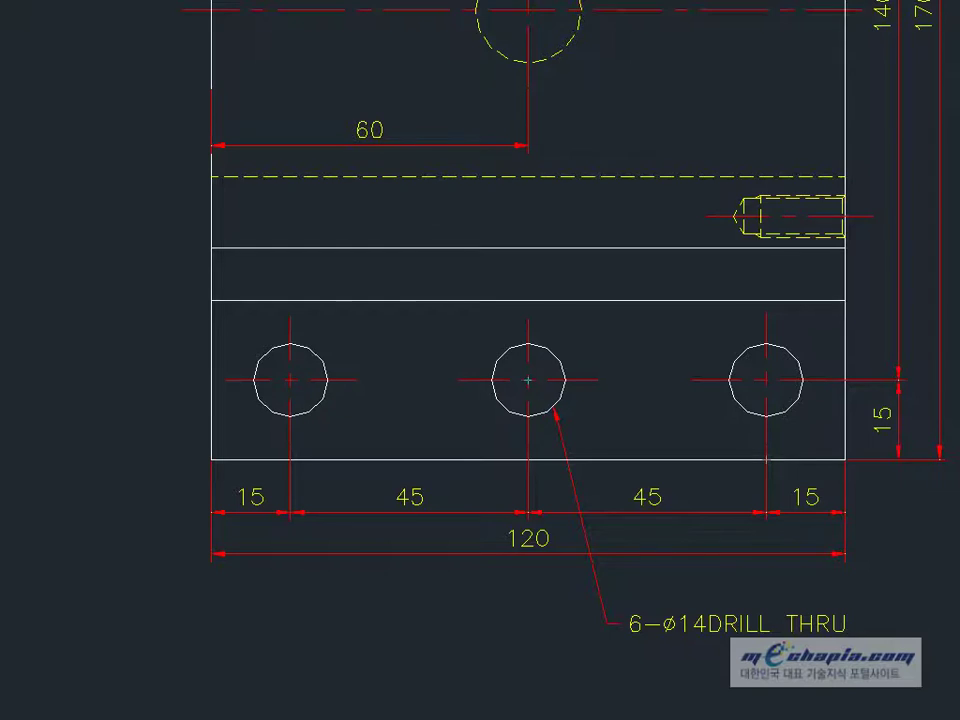
pyautogui.moveTo(472, 491); pyautogui.dragTo(508, 480, button='middle')
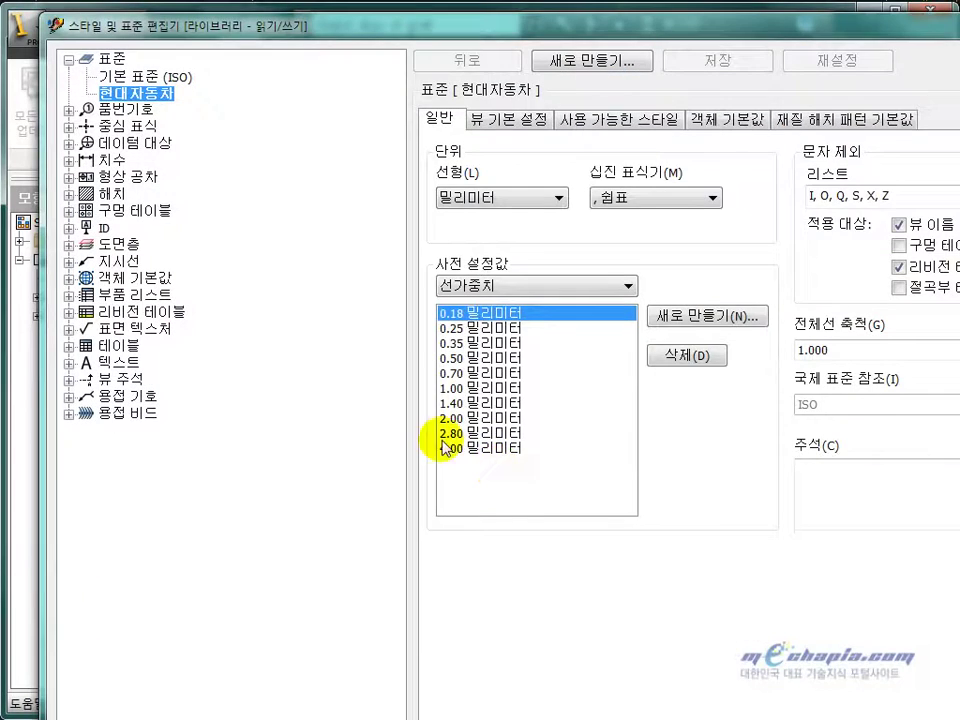
# Set the 현대자동차용 치수 style's dimension line colour to red
pyautogui.click(68, 160)
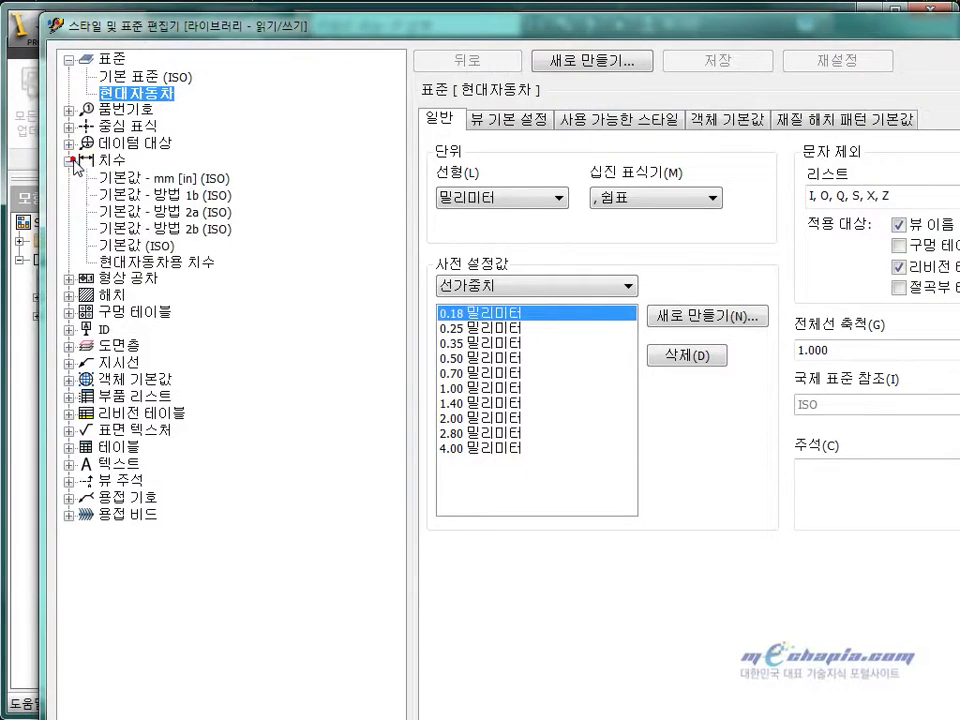
pyautogui.click(196, 262)
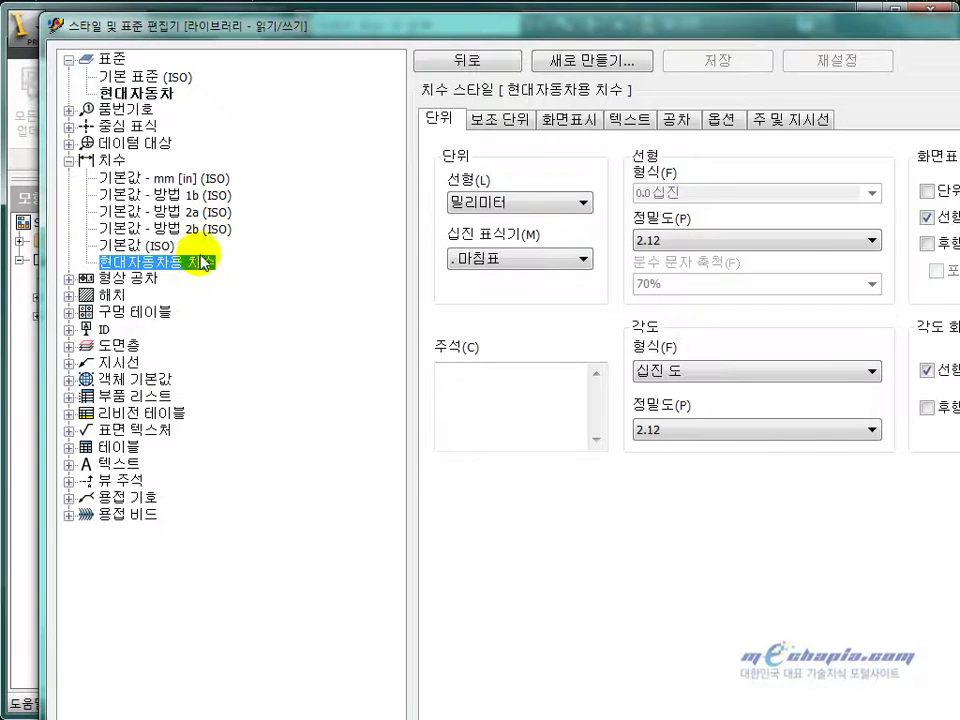
pyautogui.click(518, 122)
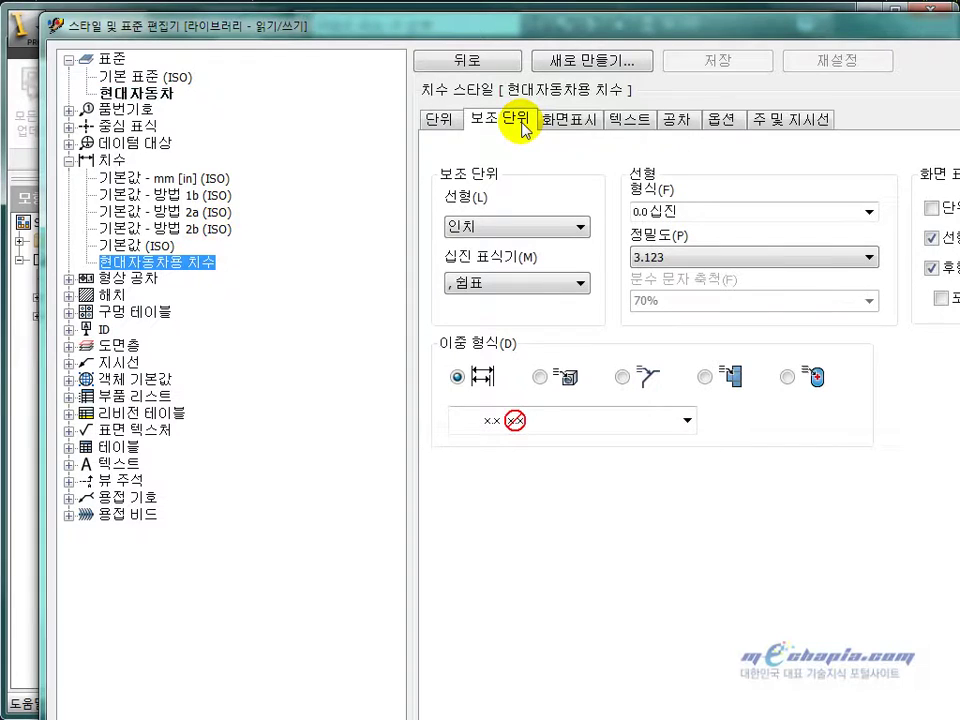
pyautogui.click(556, 121)
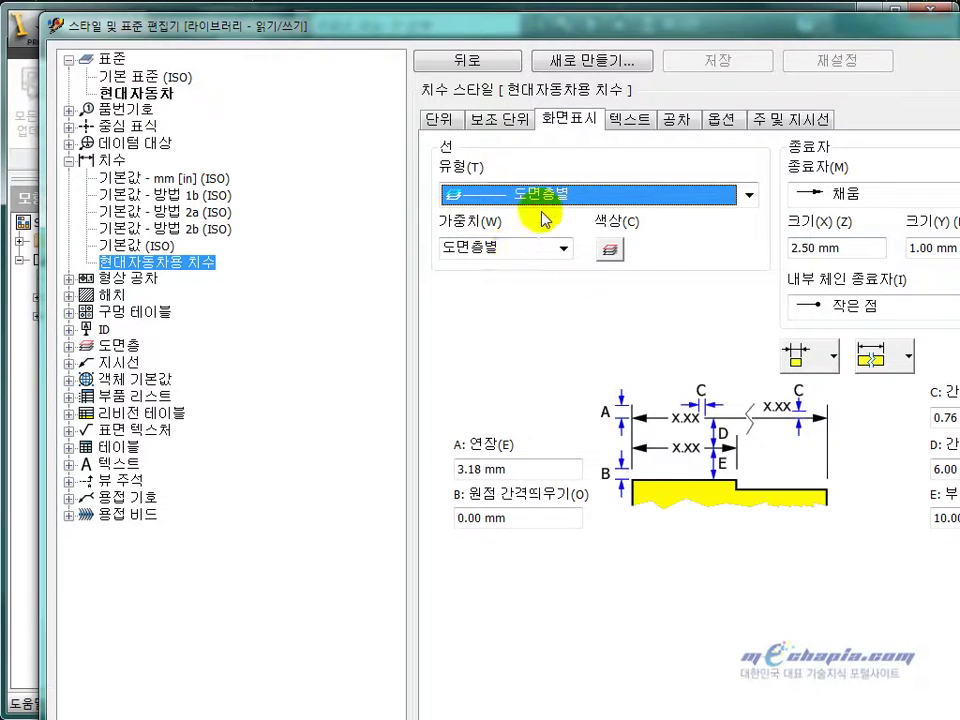
pyautogui.click(609, 249)
pyautogui.click(536, 330)
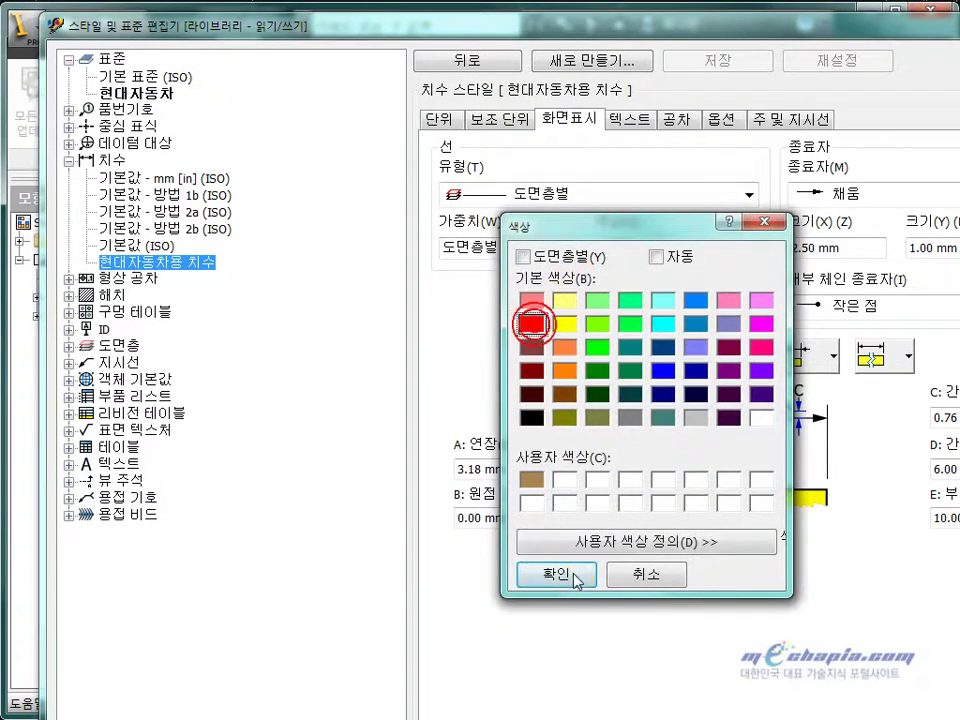
pyautogui.click(554, 574)
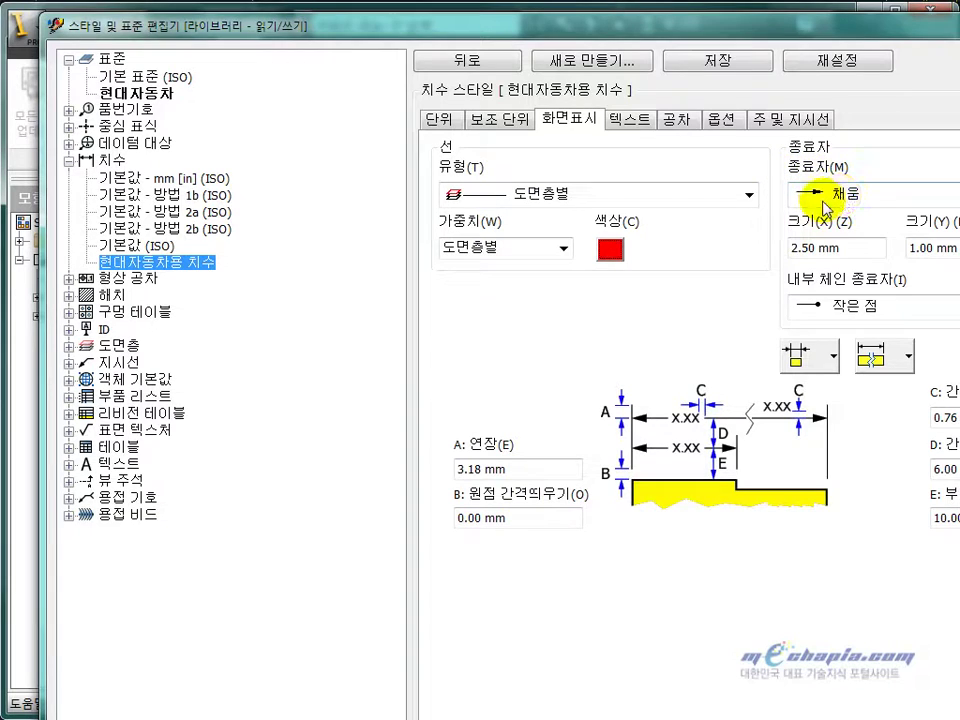
# Keep the filled arrowhead terminator for the style
pyautogui.click(946, 190)
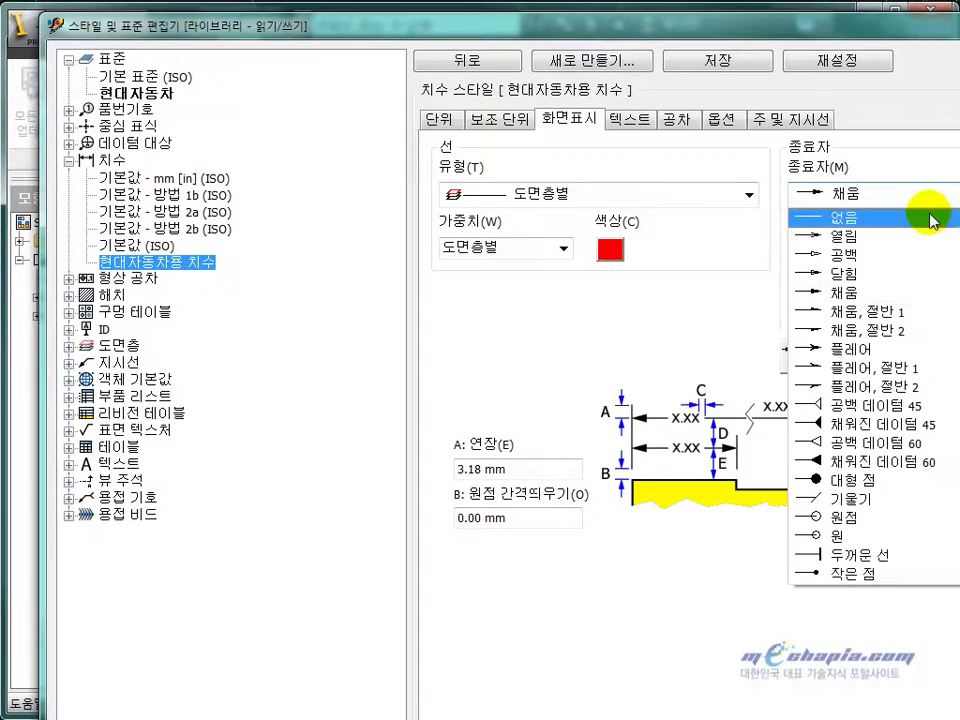
pyautogui.click(878, 294)
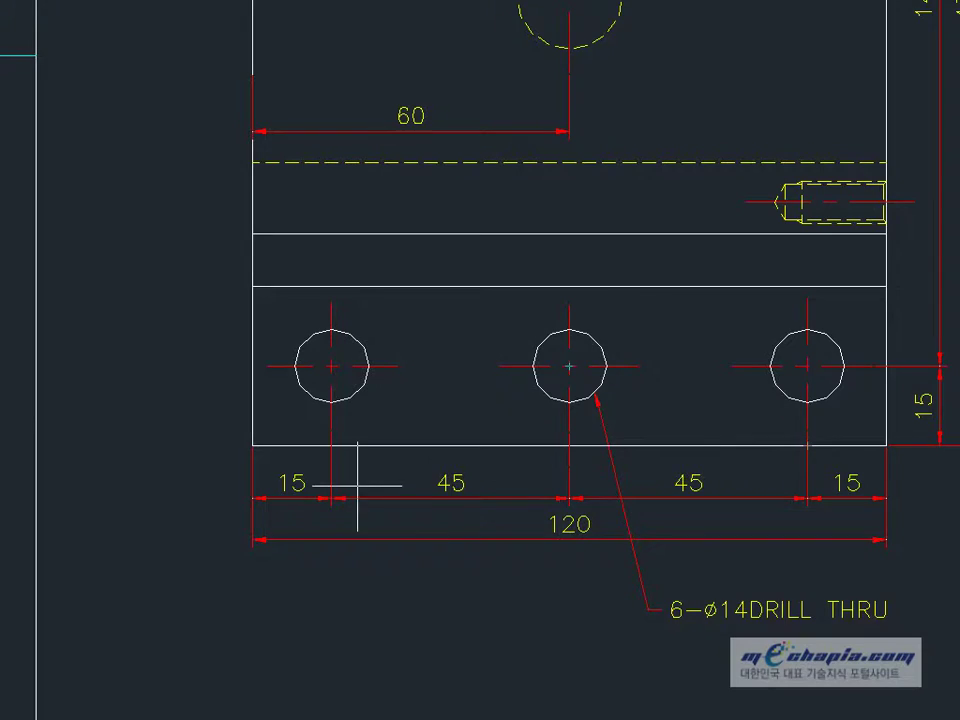
pyautogui.scroll(2, 354, 482)
pyautogui.scroll(3, 253, 531)
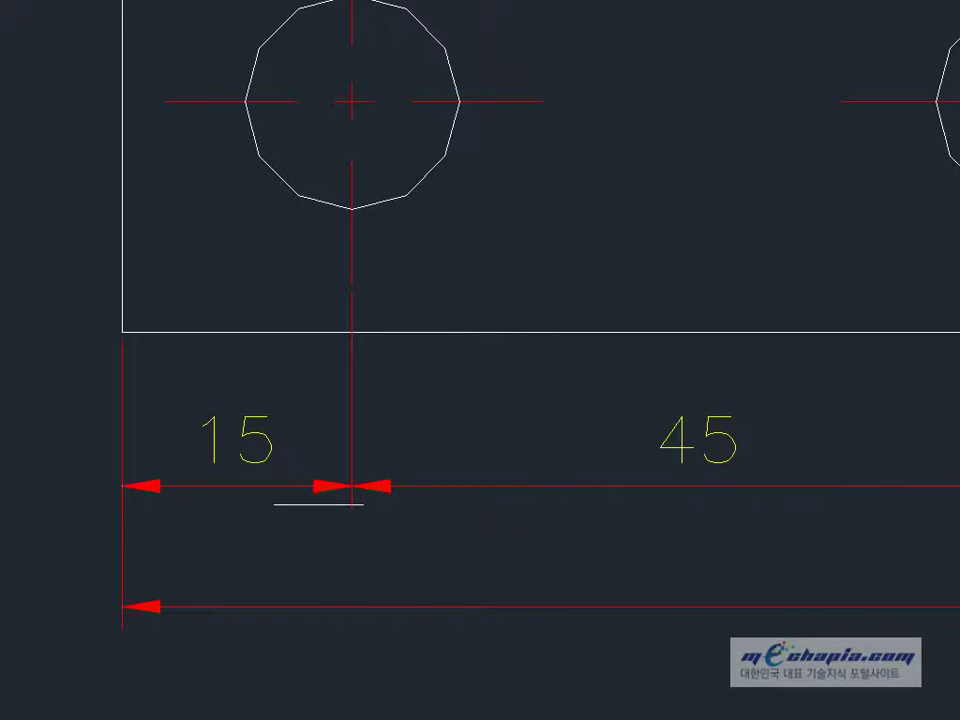
# Measure the arrowhead length on the reference 15 and 45 dimensions
pyautogui.click(313, 492)
pyautogui.click(341, 572)
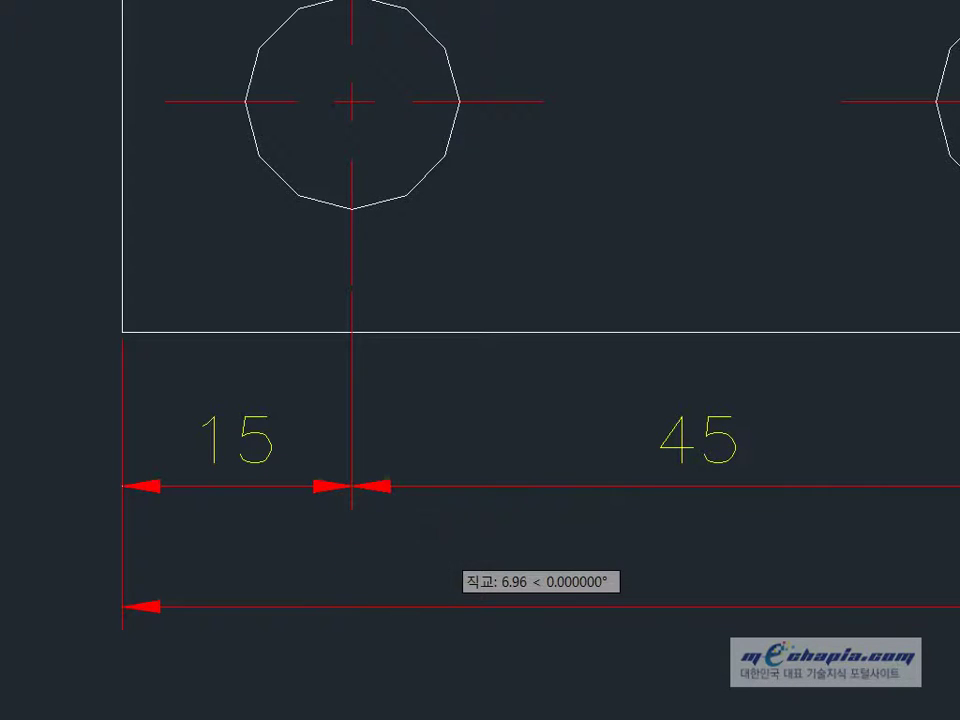
pyautogui.press('Escape')
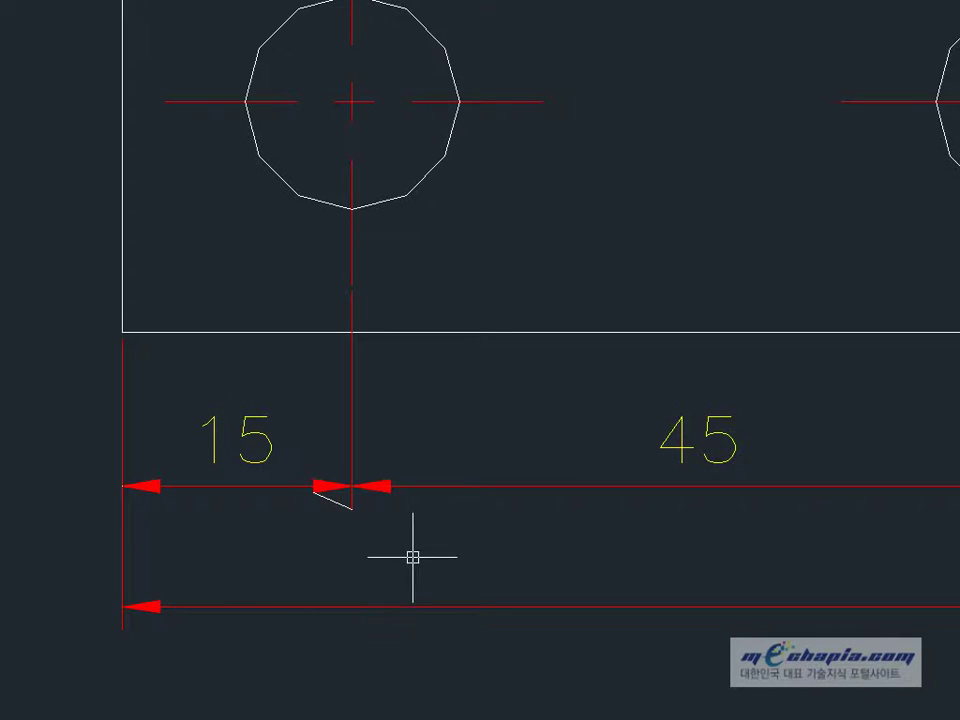
pyautogui.click(333, 496)
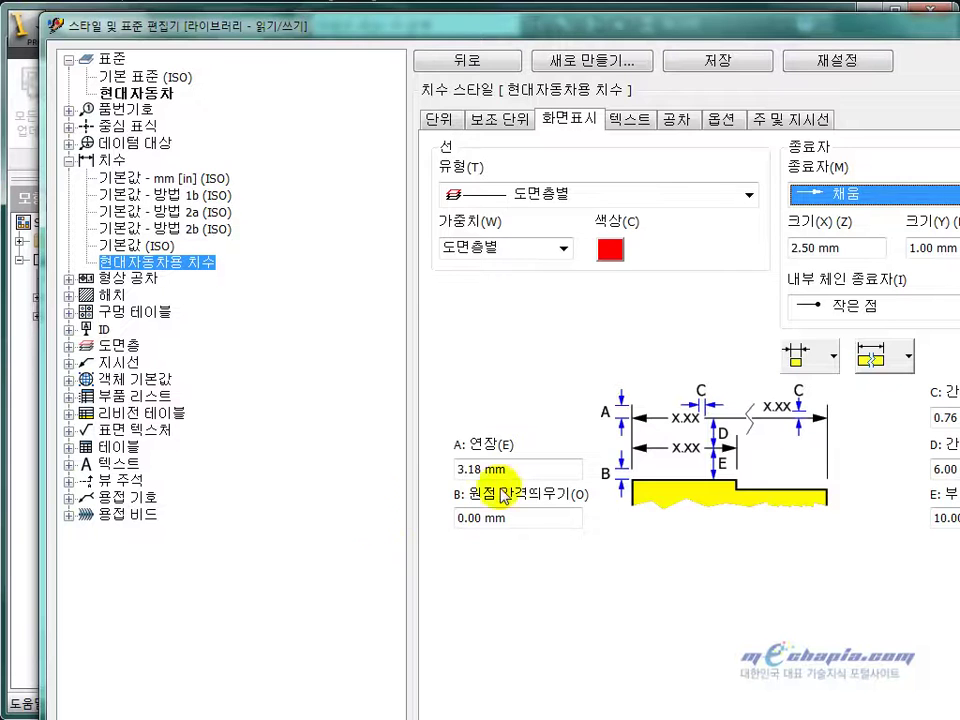
# Set the arrowhead size X to 3 mm, comparing against the drawing
pyautogui.doubleClick(843, 246)
pyautogui.write('3')
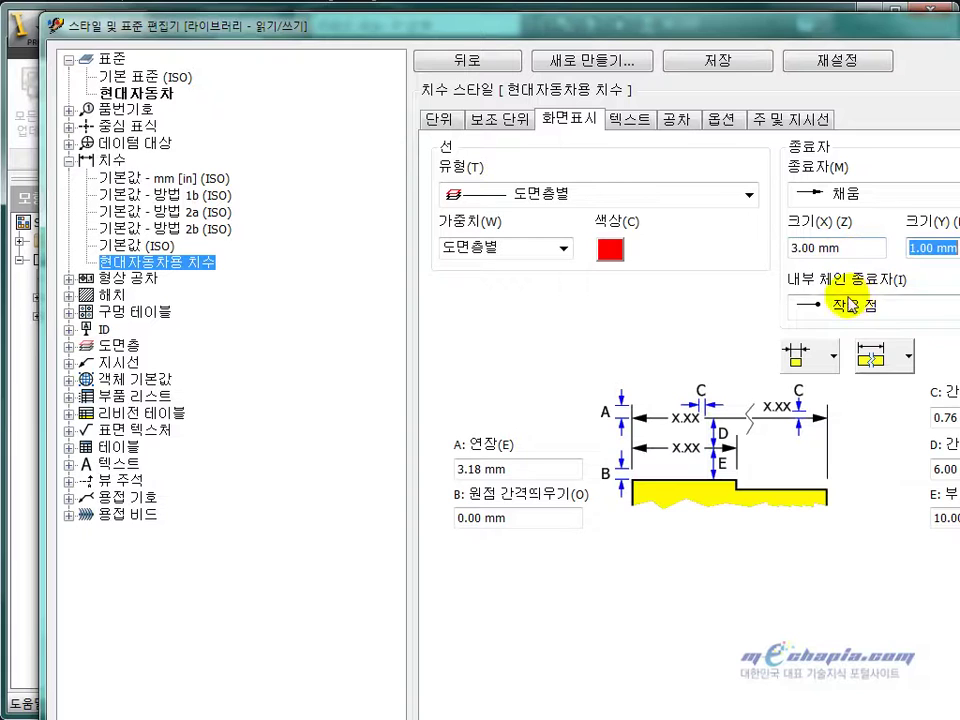
pyautogui.moveTo(705, 28); pyautogui.dragTo(535, 716)
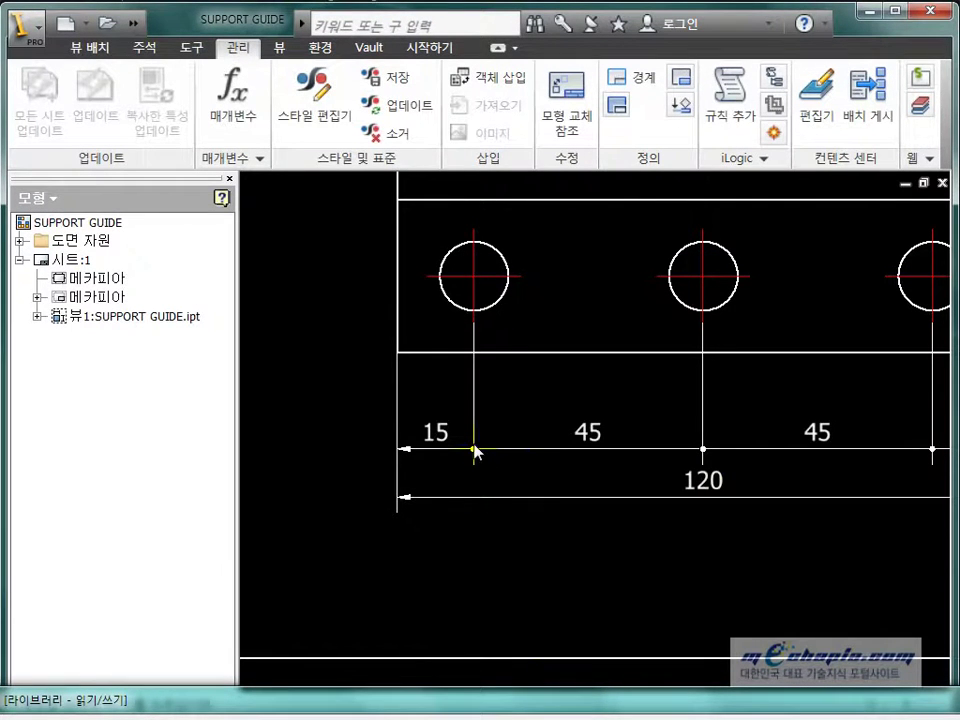
pyautogui.moveTo(585, 711); pyautogui.dragTo(589, 126)
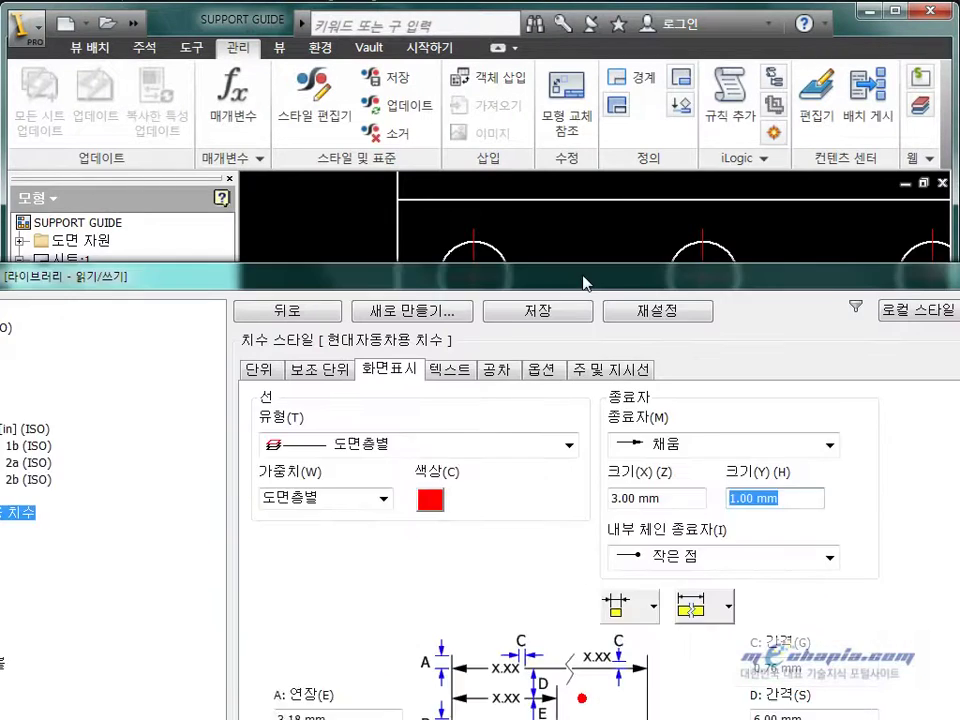
# Use filled arrows for inner chain terminators, then re-check the drawing
pyautogui.click(833, 408)
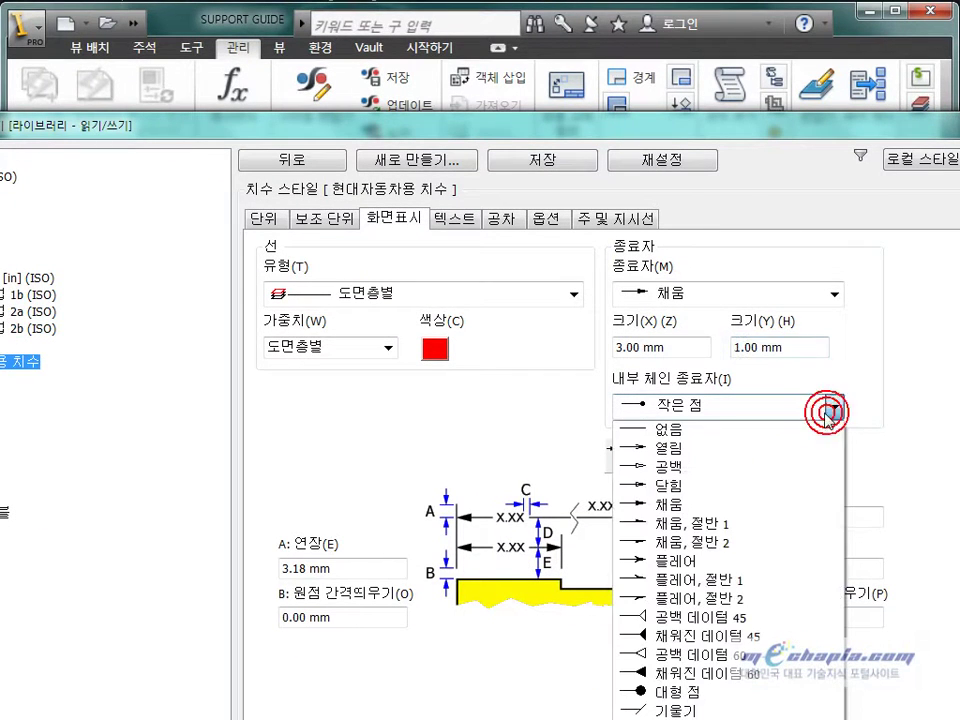
pyautogui.click(686, 497)
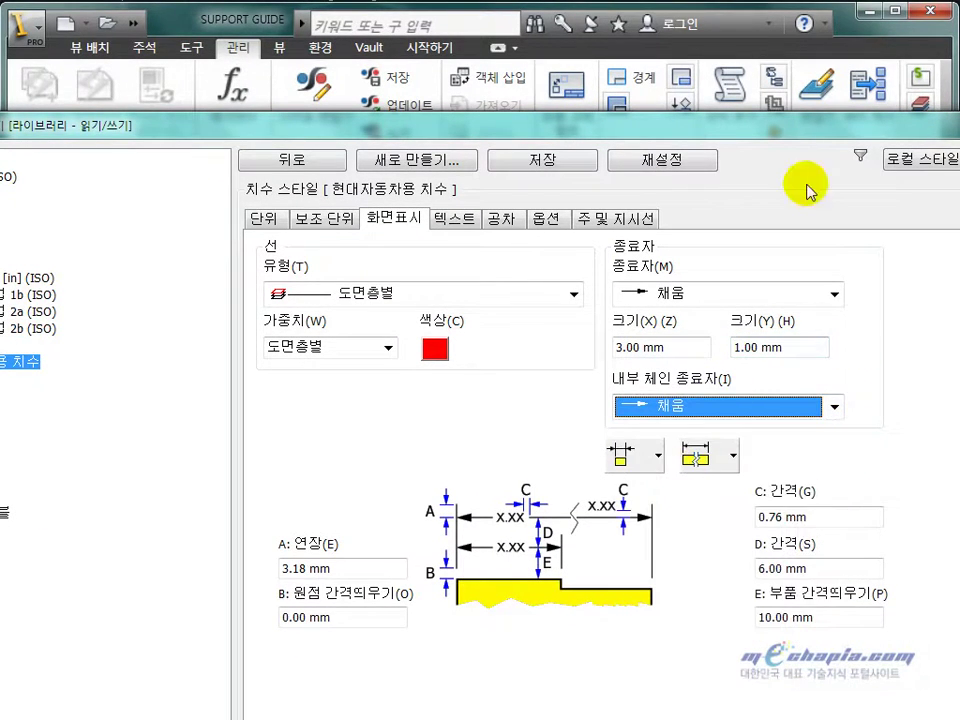
pyautogui.moveTo(789, 133); pyautogui.dragTo(686, 551)
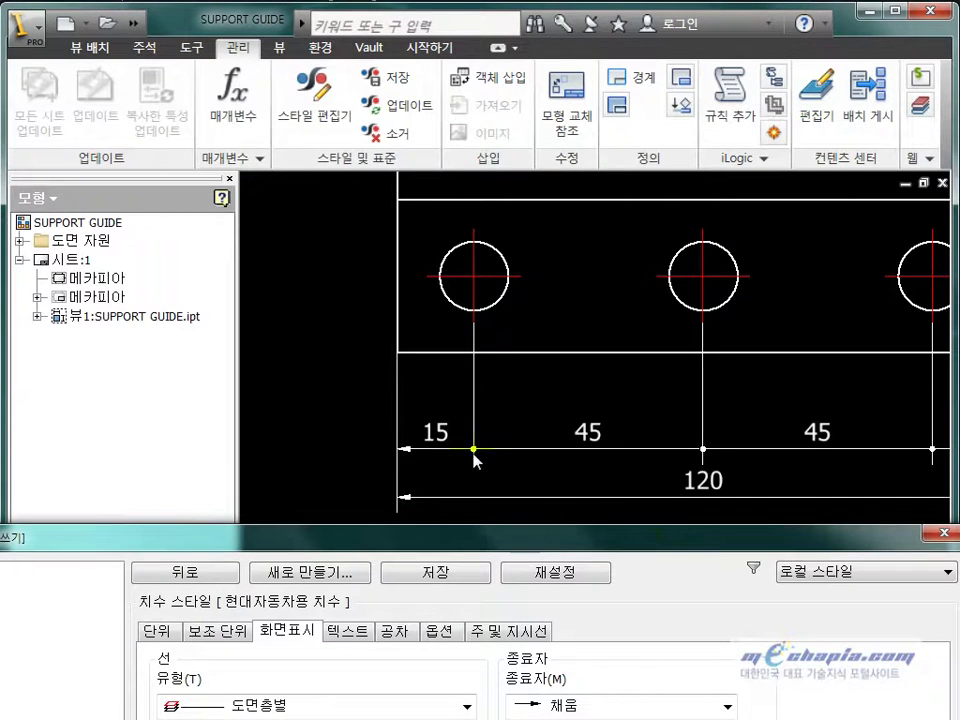
pyautogui.moveTo(505, 540)
pyautogui.mouseDown()
pyautogui.moveTo(540, 66)
pyautogui.moveTo(557, 70)
pyautogui.mouseUp()
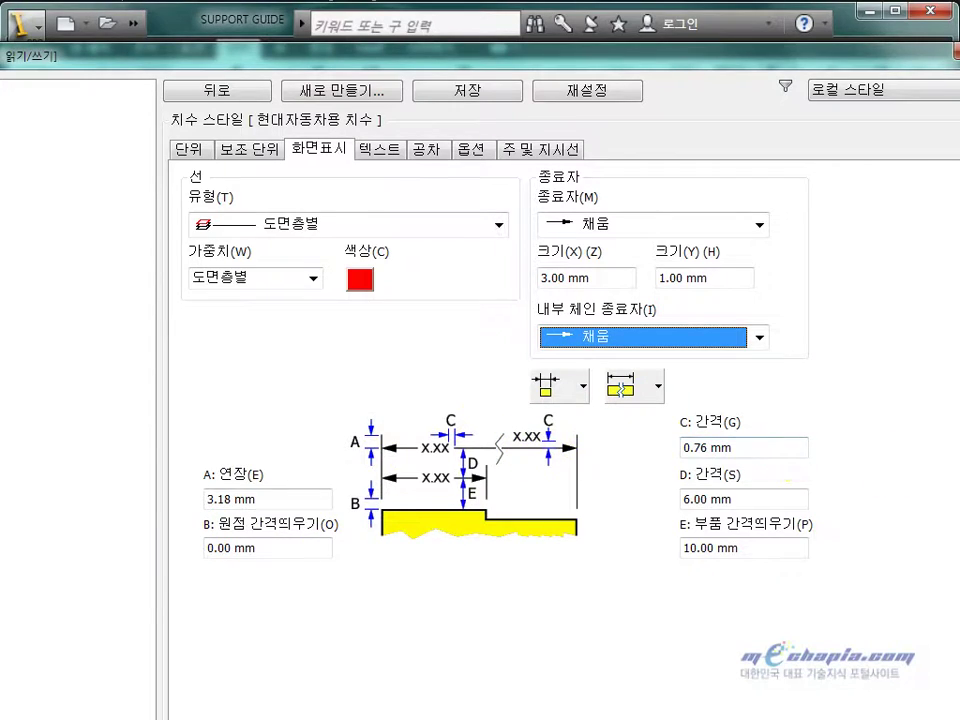
# Zoom to the reference 15 dimension and inspect STANDARD style's arrow and line settings
pyautogui.scroll(3, 221, 349)
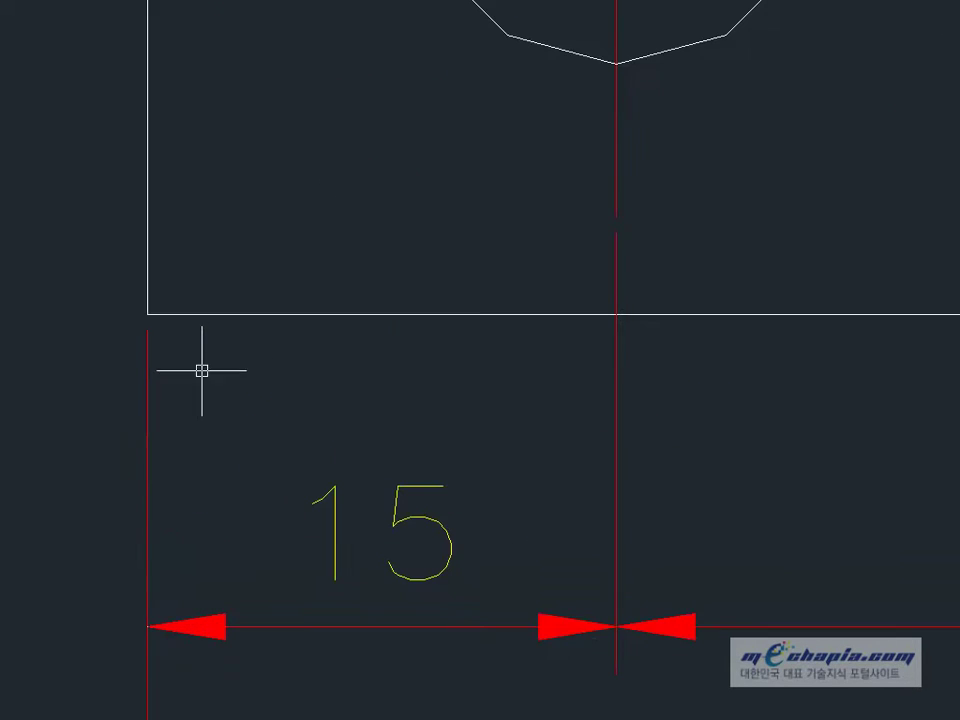
pyautogui.moveTo(297, 523); pyautogui.dragTo(306, 493, button='middle')
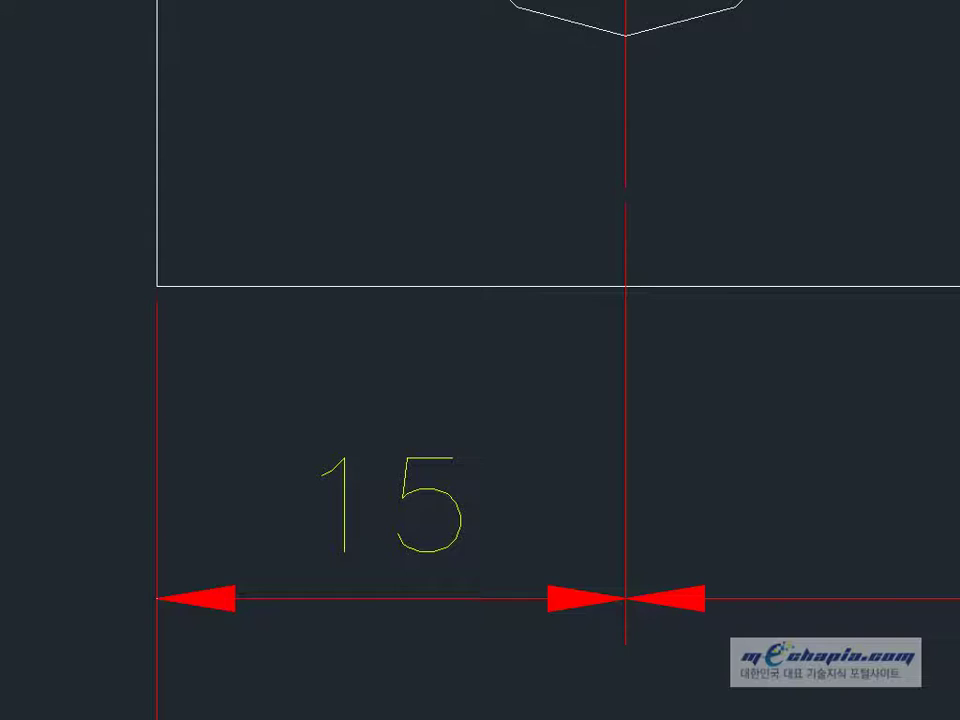
pyautogui.scroll(-4, 670, 495)
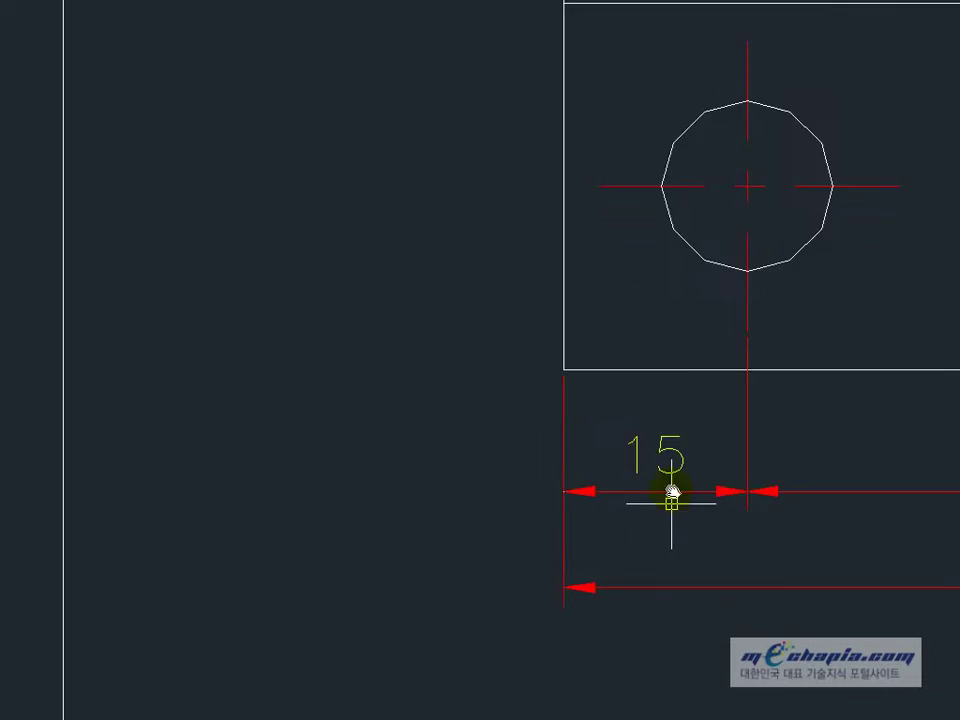
pyautogui.scroll(3, 627, 512)
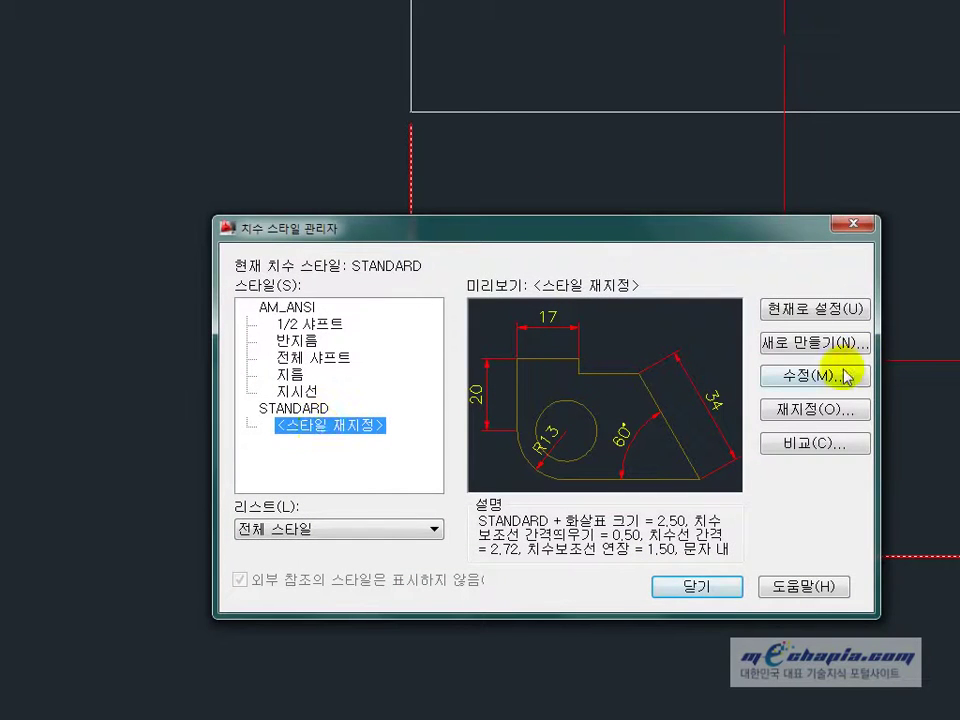
pyautogui.click(845, 376)
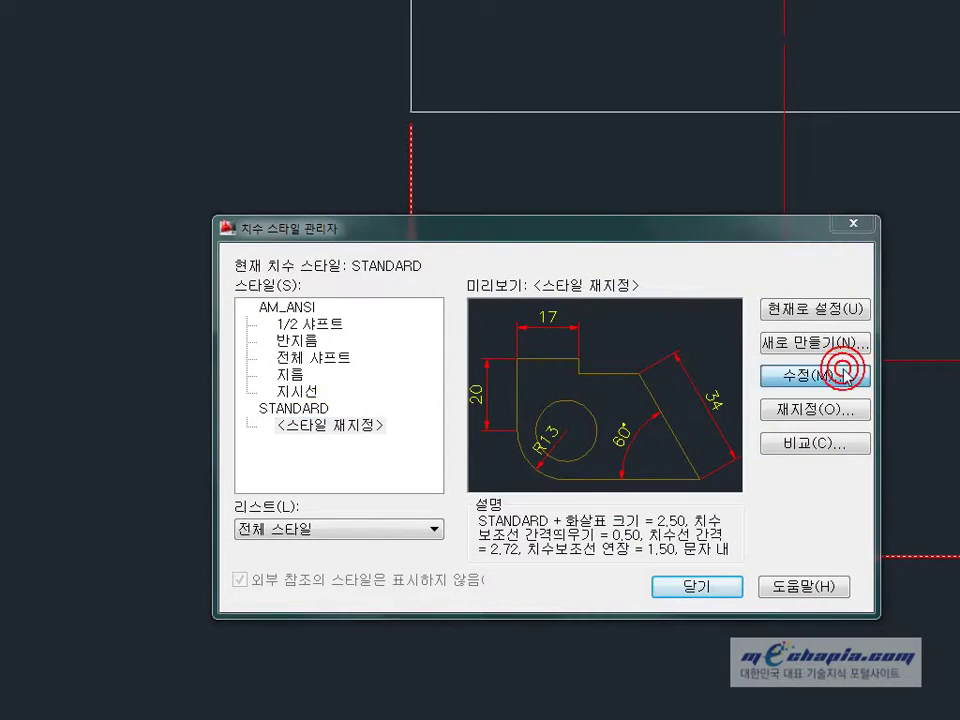
pyautogui.click(327, 187)
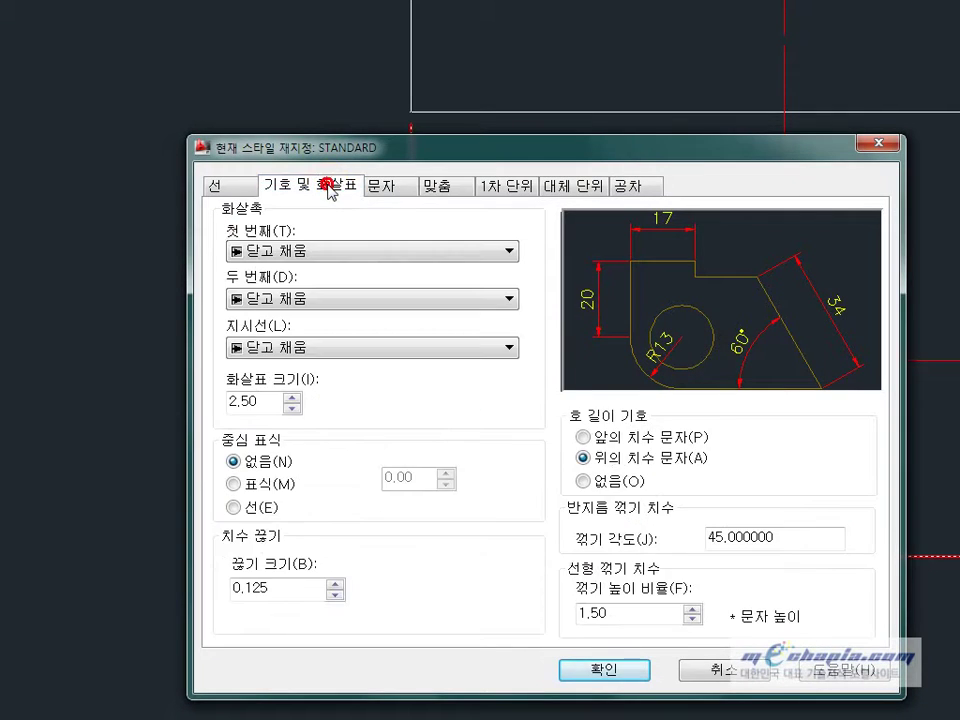
pyautogui.click(214, 186)
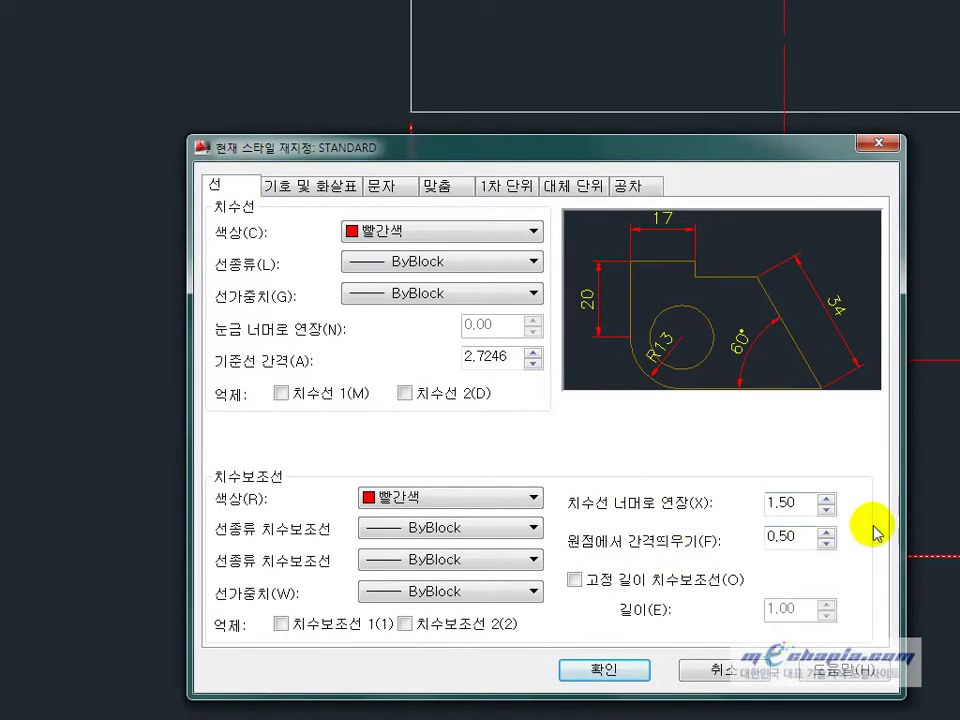
pyautogui.click(604, 669)
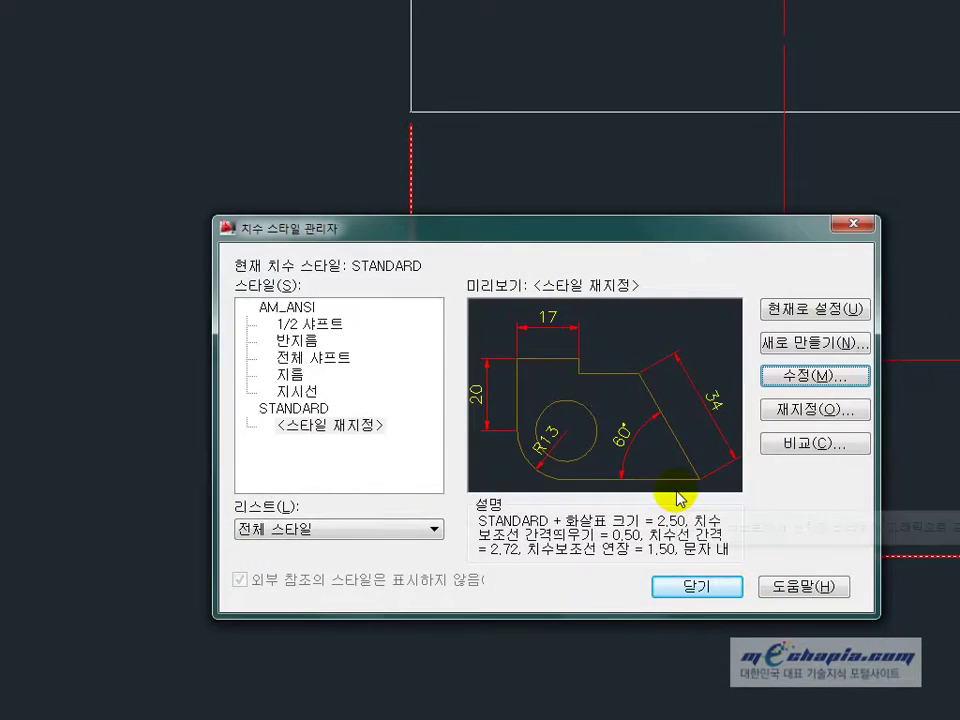
# Set extension A, origin offset B and spacing C to 1 mm
pyautogui.hotkey('alt', 'Tab')
pyautogui.moveTo(225, 499); pyautogui.dragTo(258, 499)
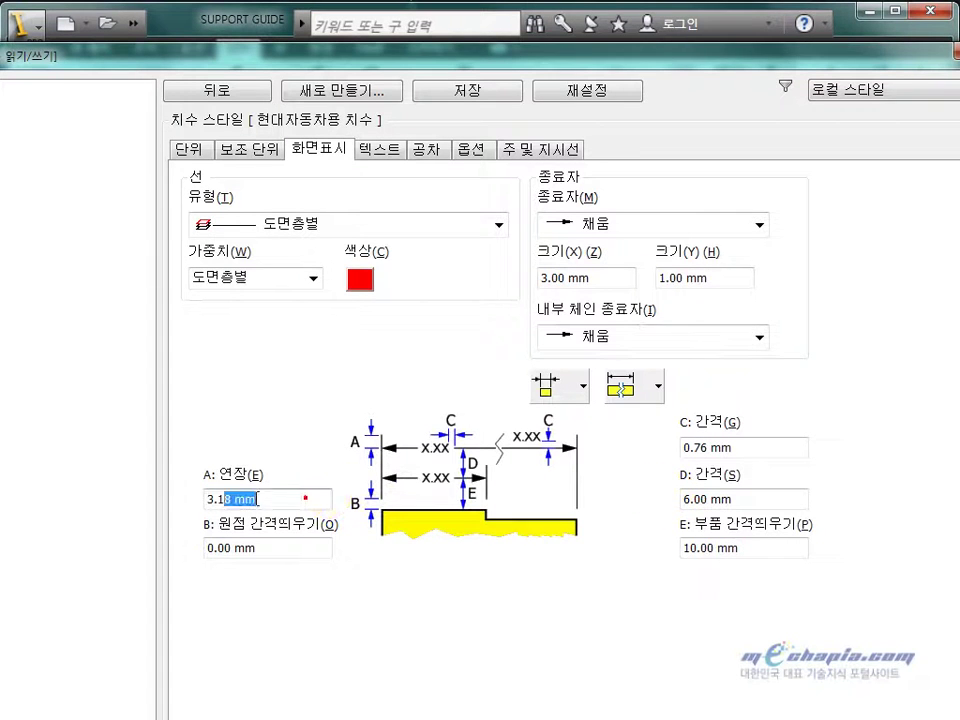
pyautogui.doubleClick(305, 497)
pyautogui.write('1')
pyautogui.click(298, 551)
pyautogui.write('1')
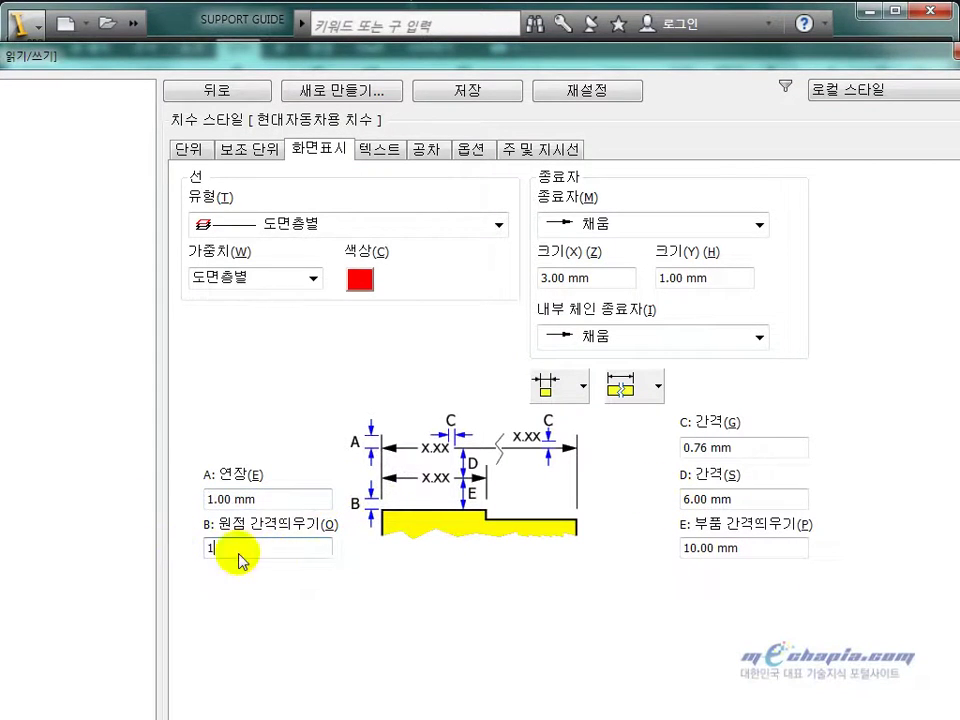
pyautogui.doubleClick(754, 447)
pyautogui.write('1')
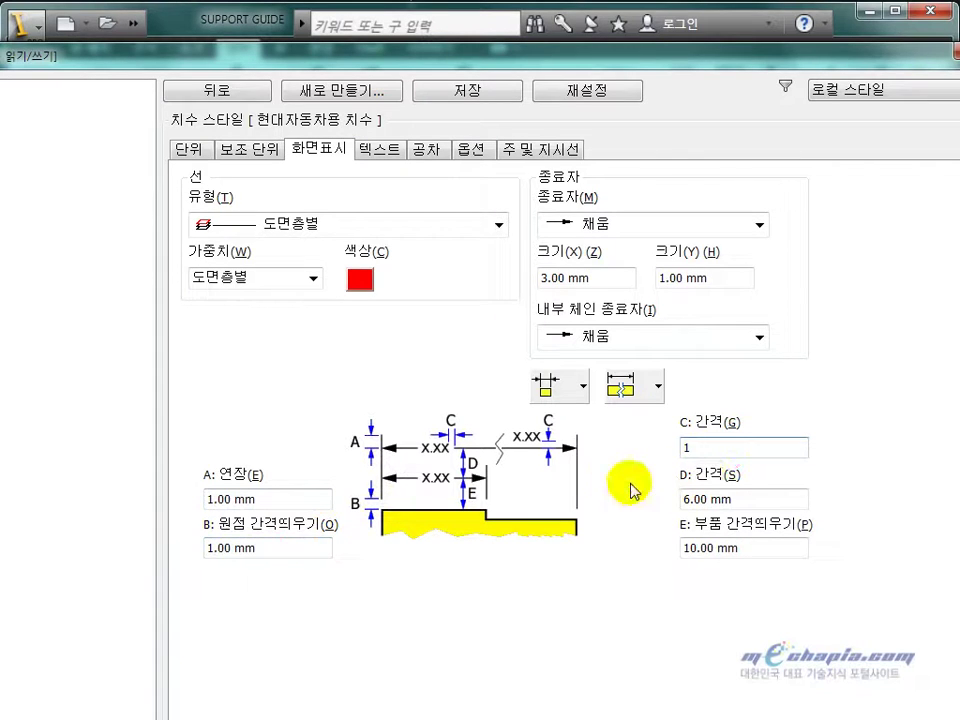
# Leave spacing D and part offset E at 10.00 mm, then view text settings
pyautogui.doubleClick(768, 498)
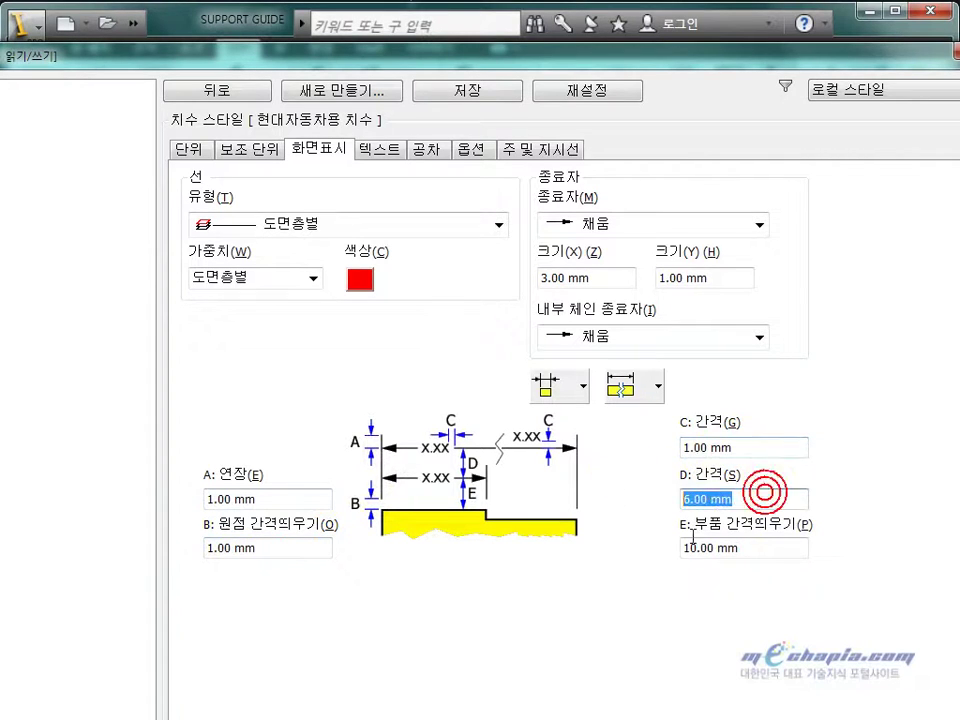
pyautogui.doubleClick(755, 550)
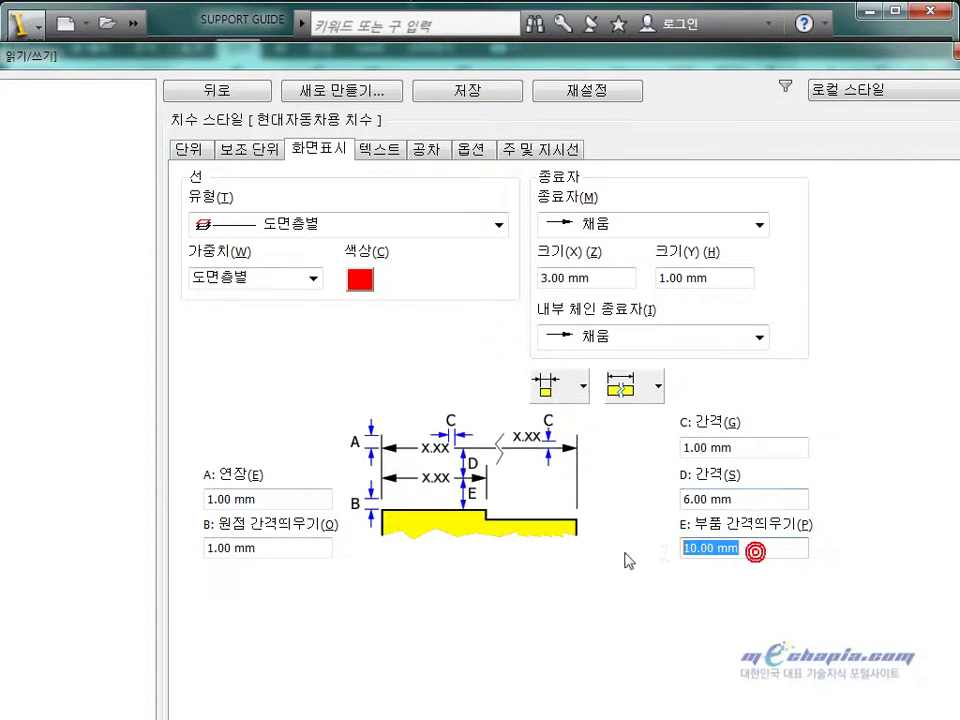
pyautogui.click(692, 493)
pyautogui.click(752, 542)
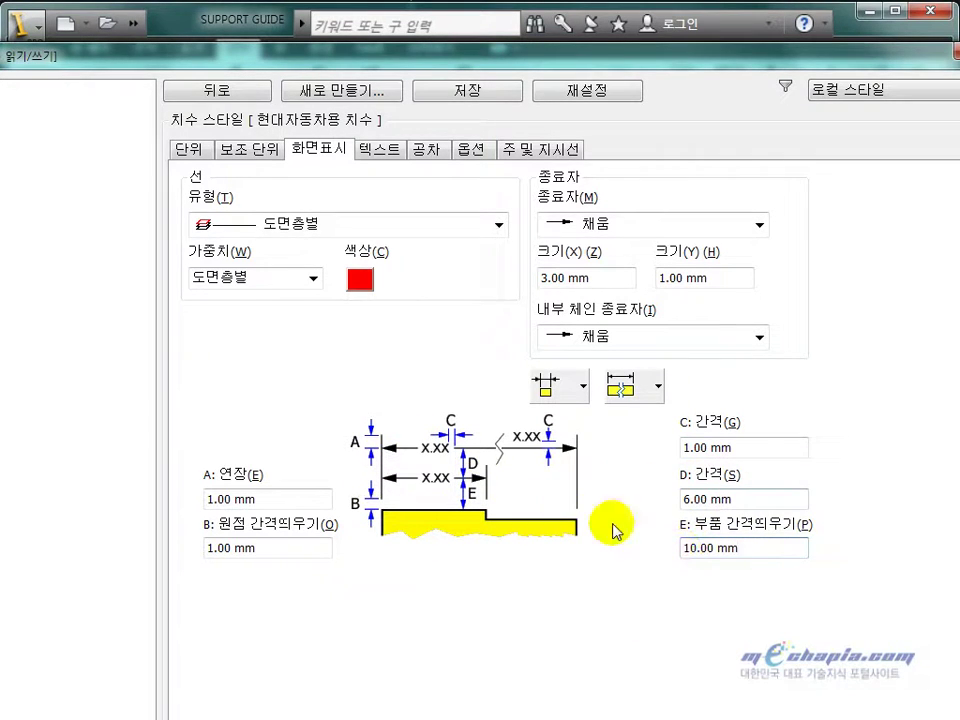
pyautogui.click(388, 150)
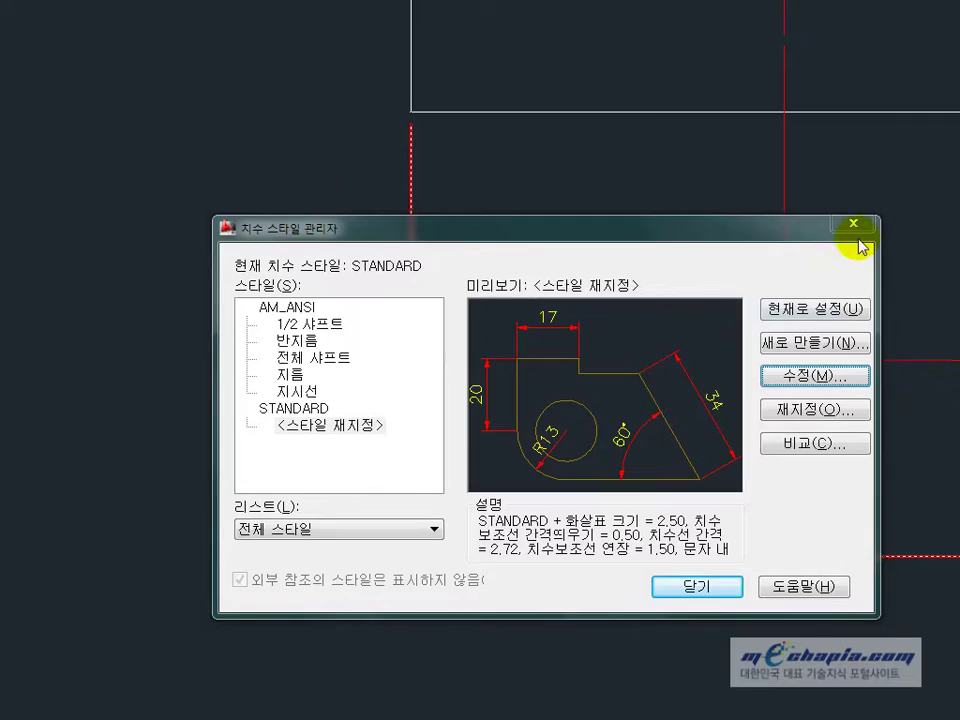
# Set primary text style to 치수문자 and tolerance text style to 공차문자
pyautogui.click(849, 225)
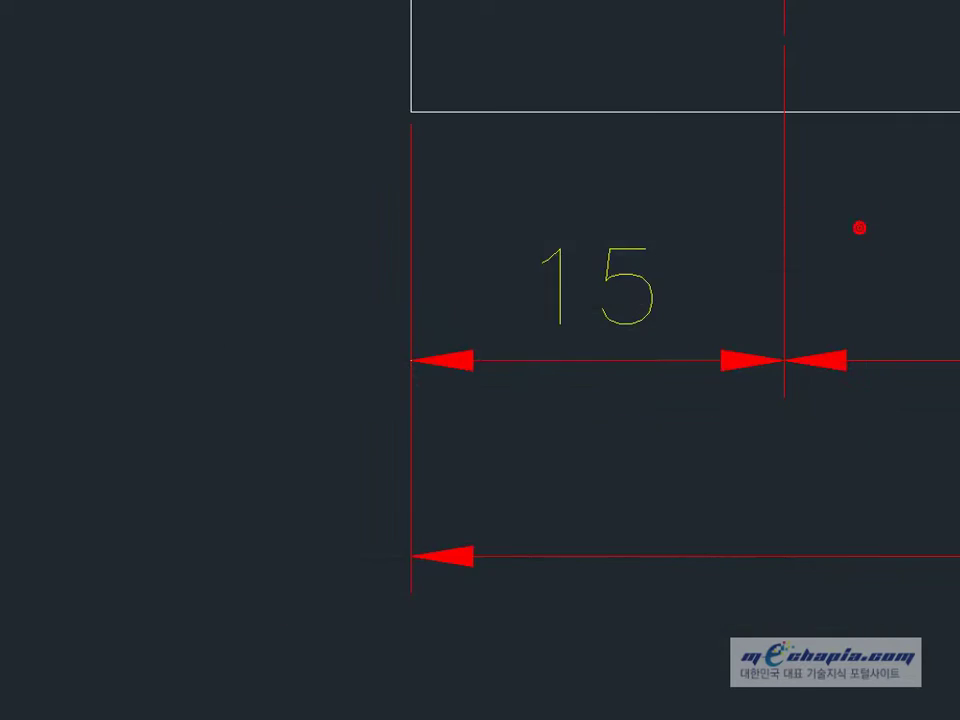
pyautogui.moveTo(487, 341); pyautogui.dragTo(488, 339, button='middle')
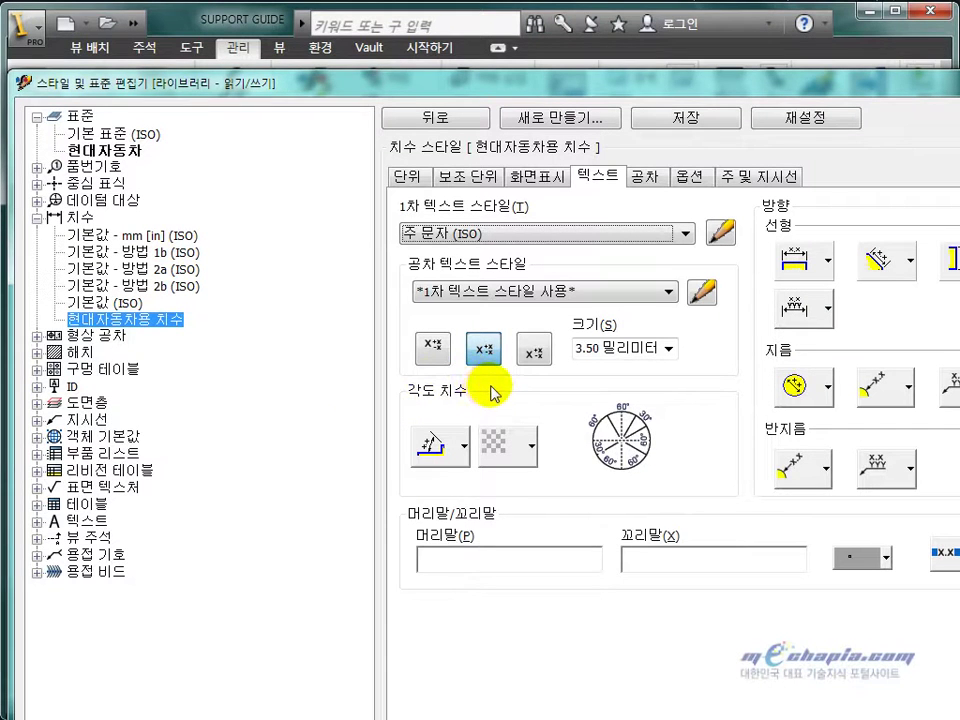
pyautogui.click(558, 240)
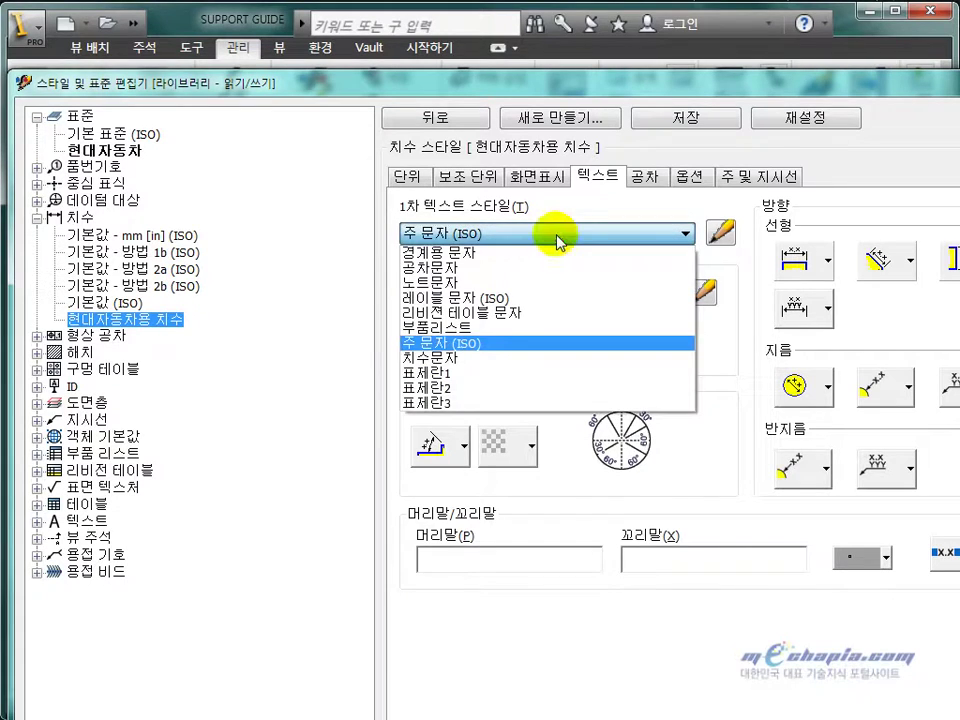
pyautogui.click(450, 357)
pyautogui.click(500, 296)
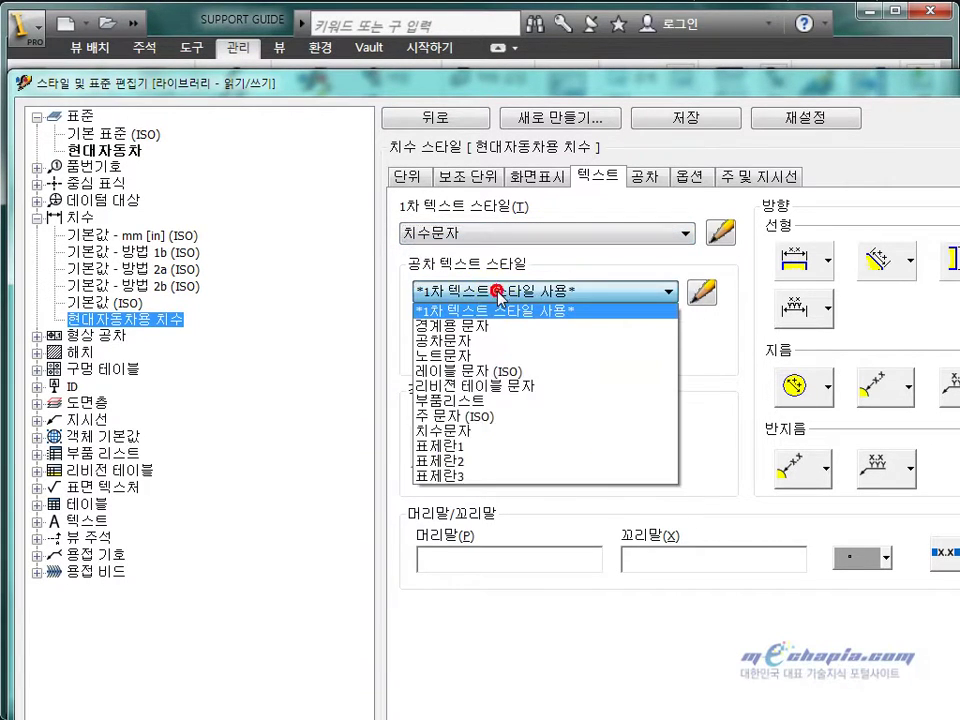
pyautogui.click(497, 289)
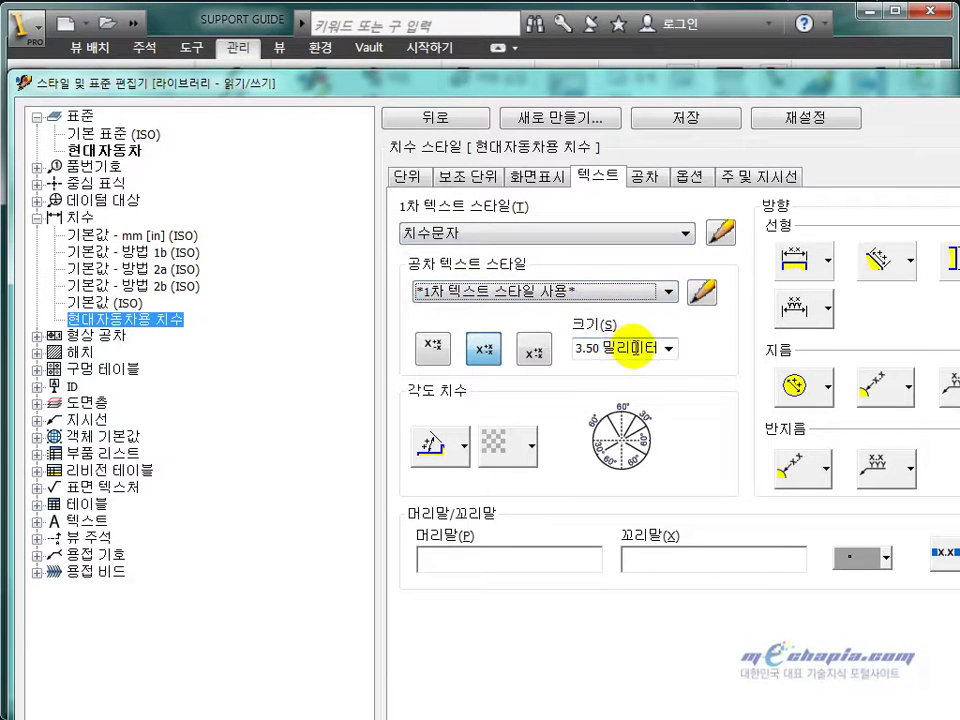
pyautogui.click(601, 296)
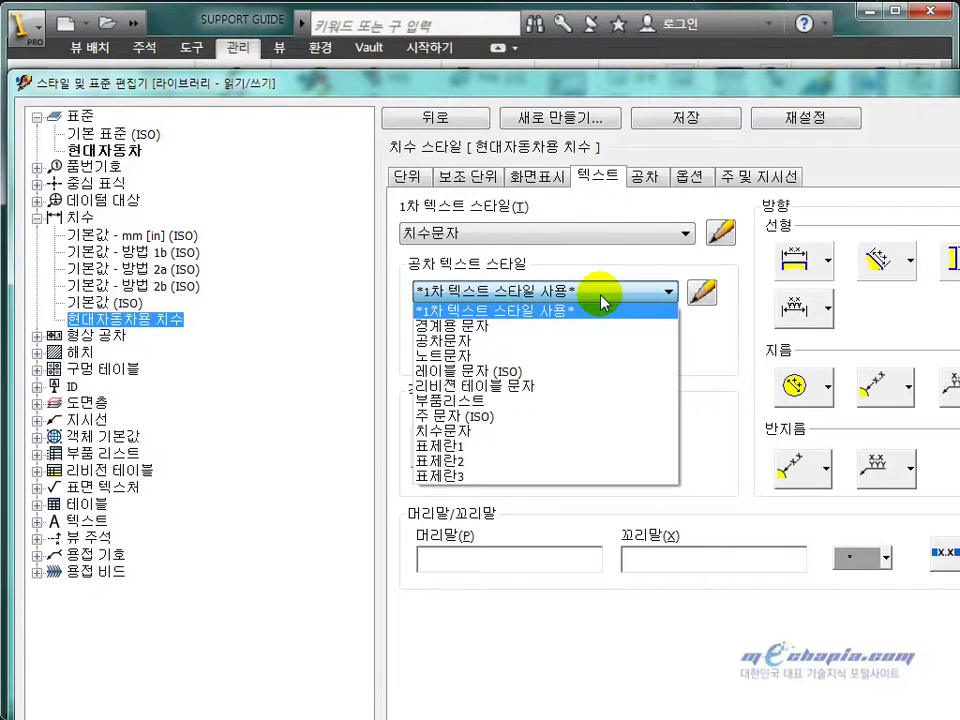
pyautogui.click(445, 340)
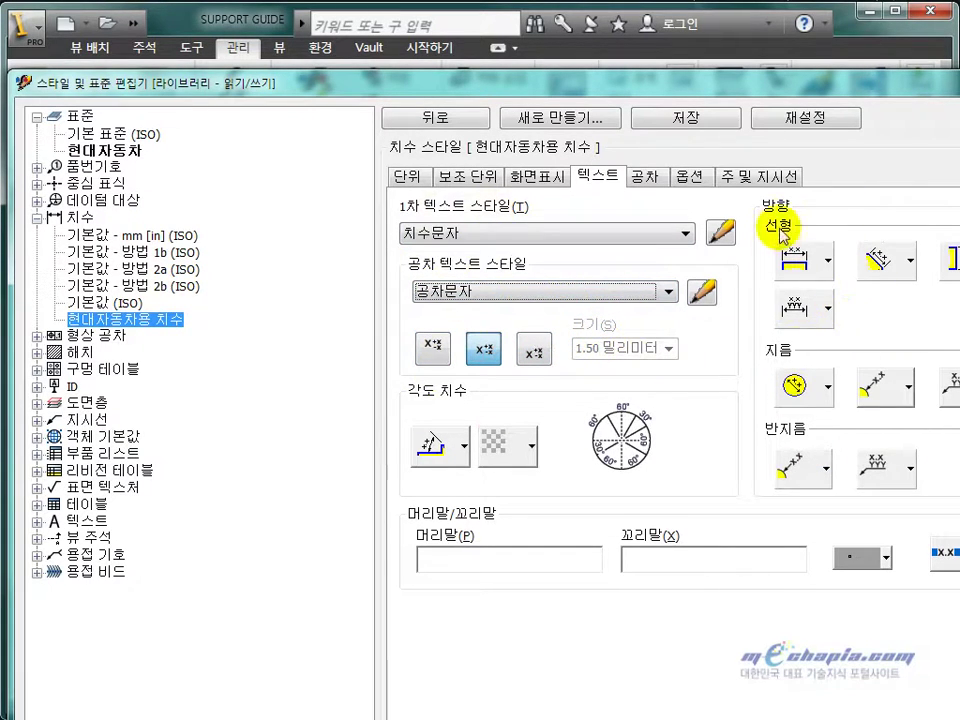
# Check the linear text orientation options, leaving them unchanged
pyautogui.click(796, 259)
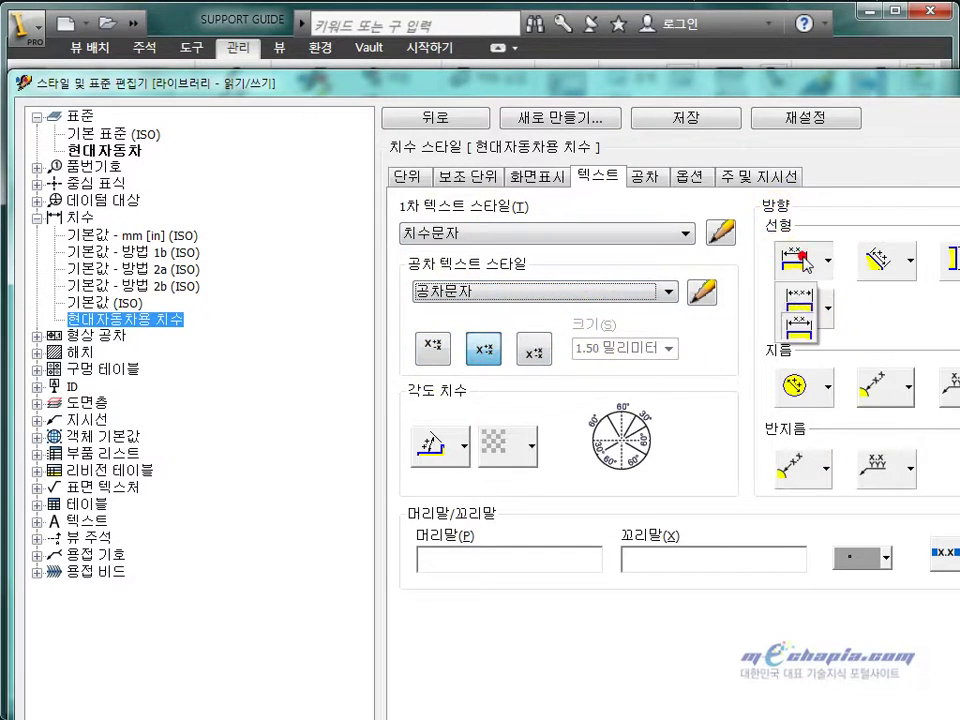
pyautogui.click(800, 313)
pyautogui.click(910, 261)
pyautogui.click(885, 365)
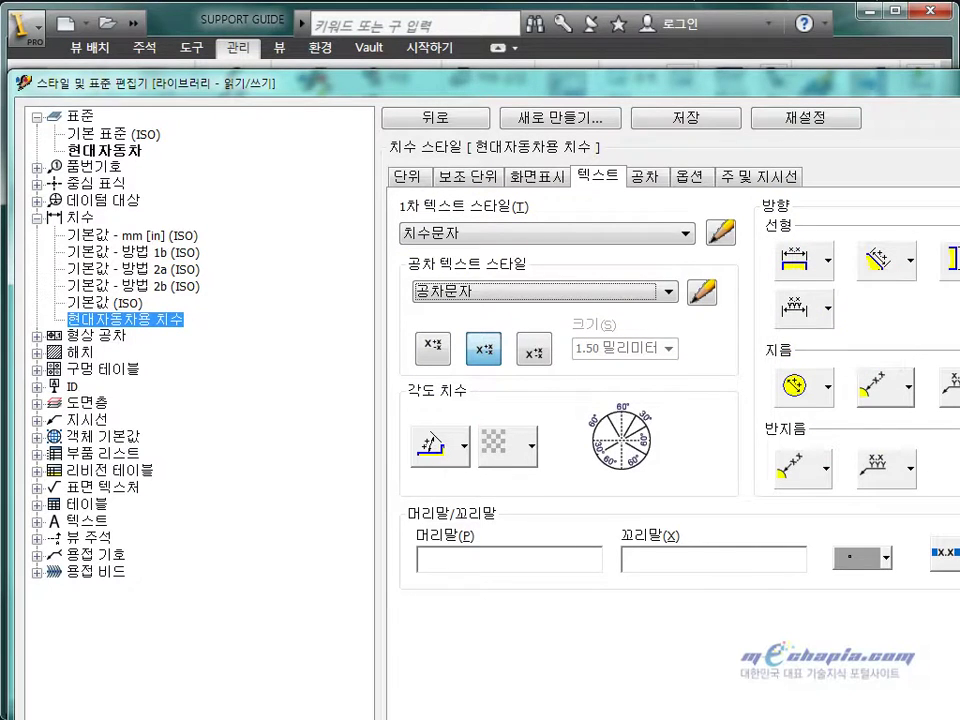
# Set both diameter and radius text orientations to horizontal on the leader
pyautogui.click(895, 388)
pyautogui.click(882, 428)
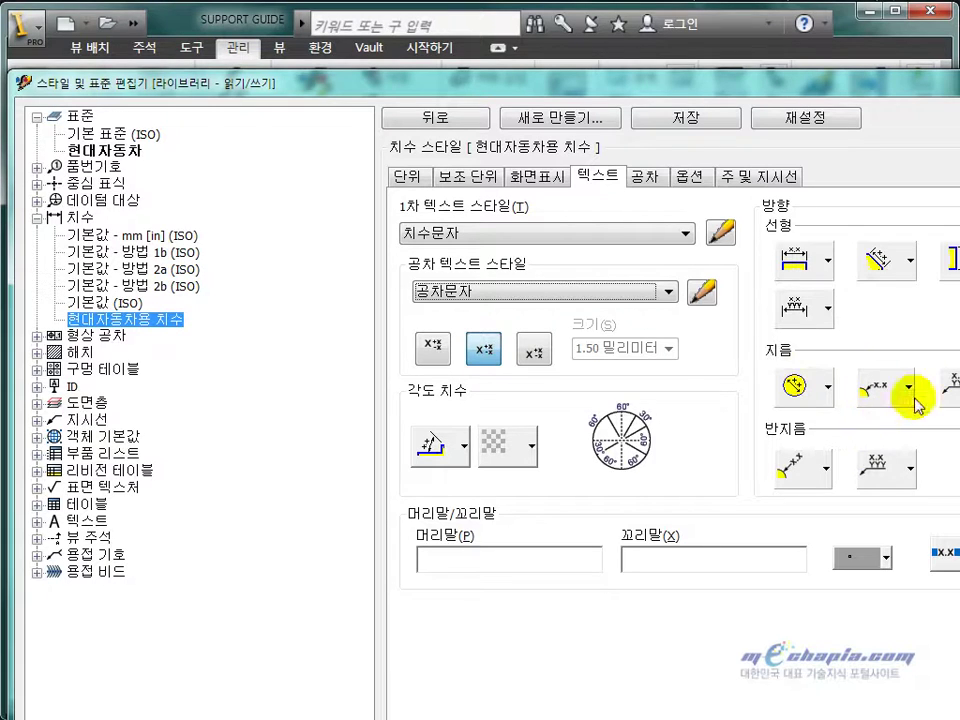
pyautogui.click(955, 390)
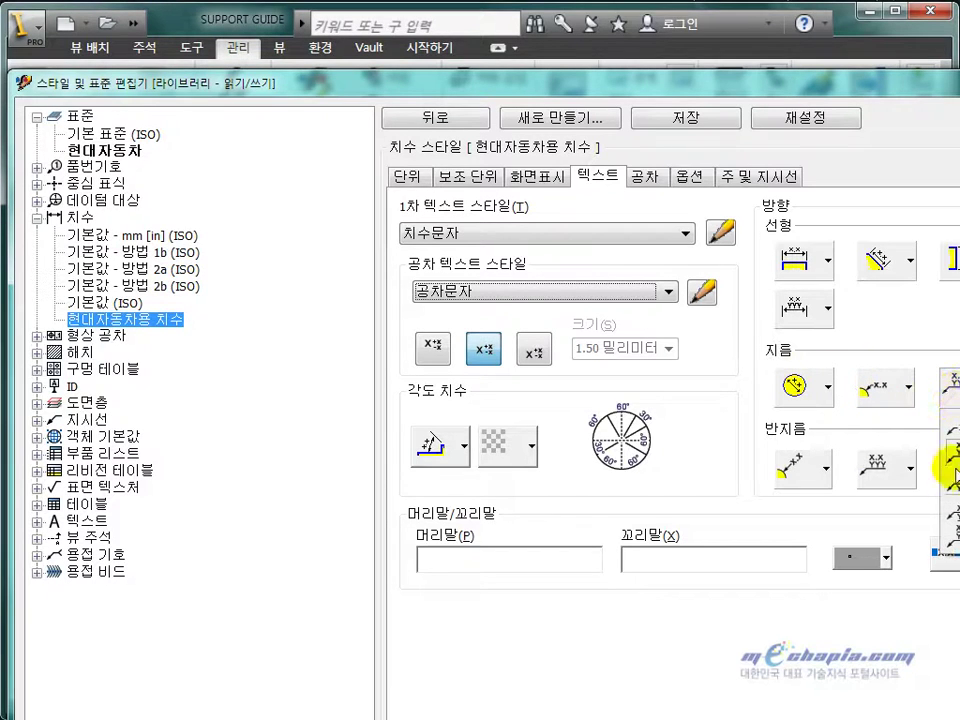
pyautogui.click(945, 388)
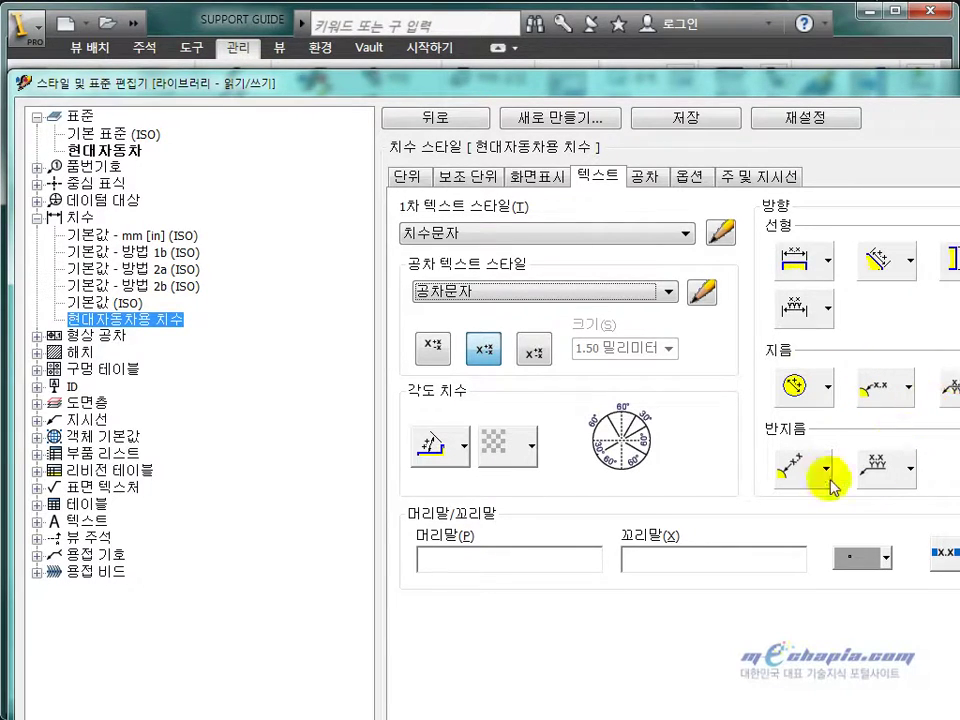
pyautogui.click(815, 467)
pyautogui.click(812, 510)
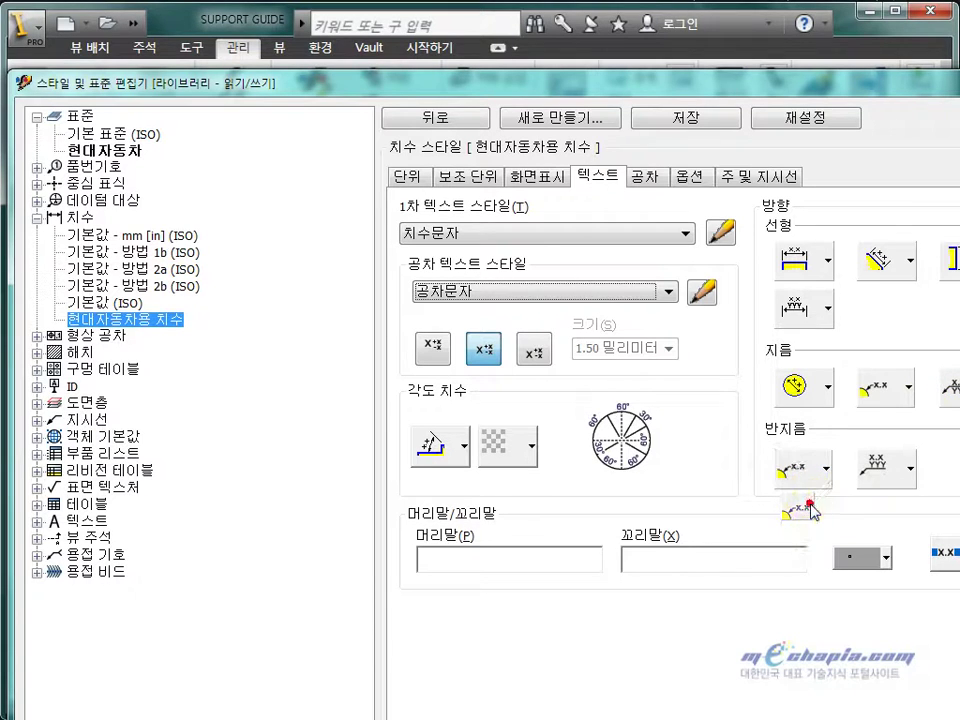
pyautogui.click(890, 466)
pyautogui.click(885, 563)
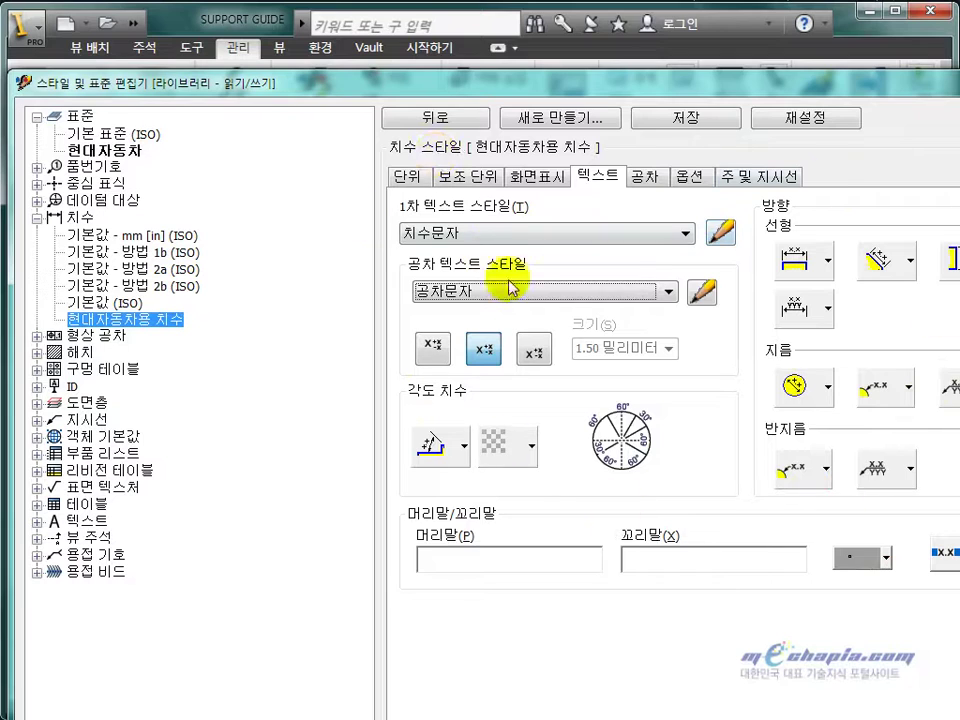
pyautogui.click(646, 178)
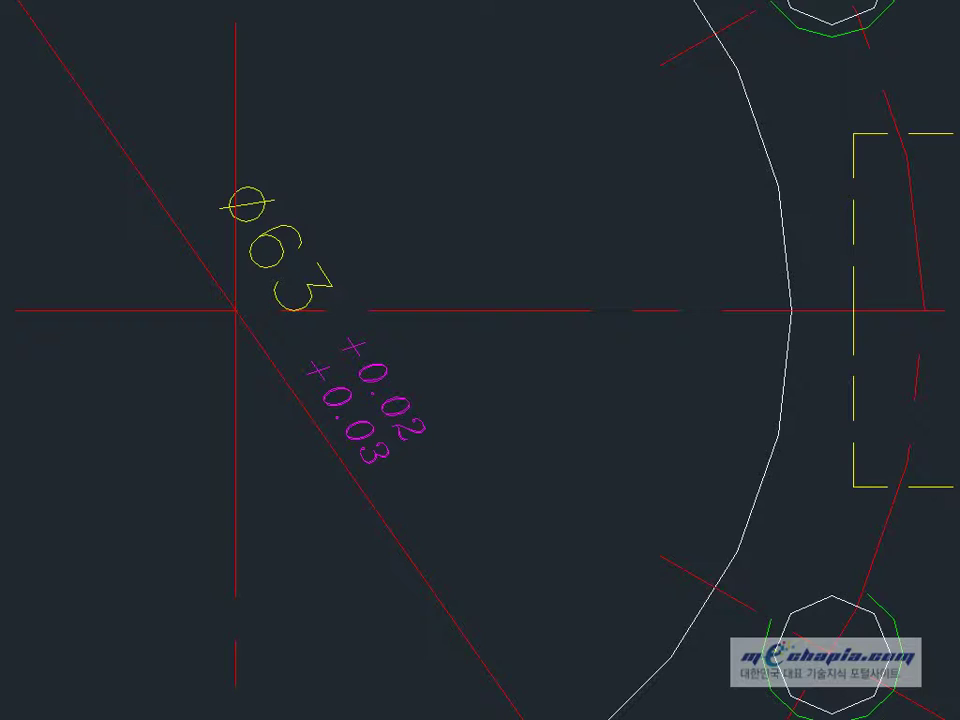
# Review the 옵션 and 주 및 지시선 settings, then exit saving the style edits
pyautogui.scroll(4, 420, 255)
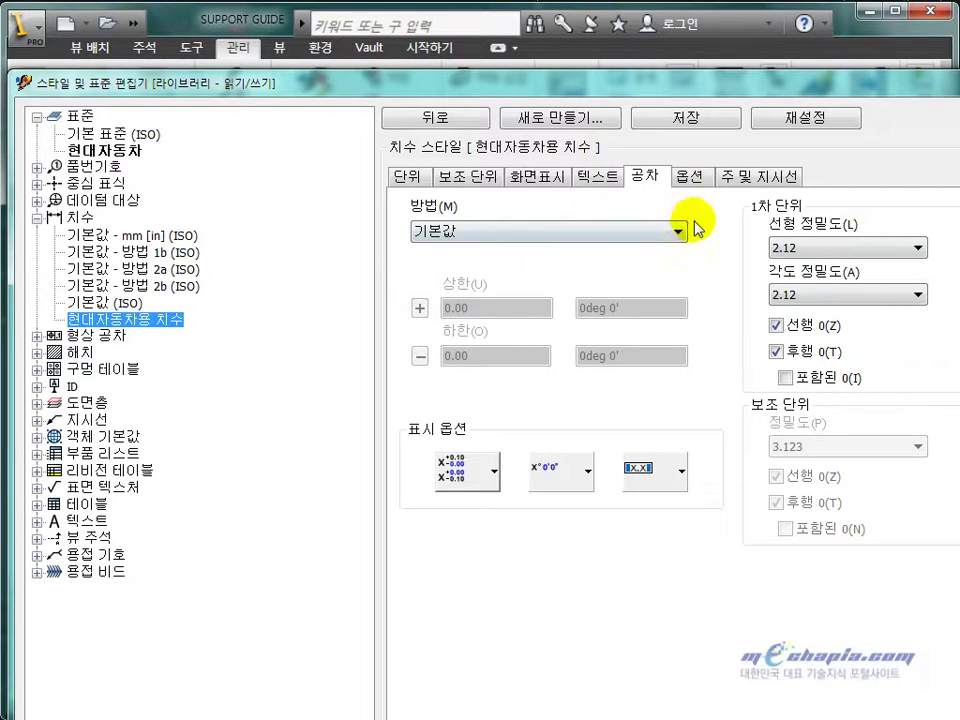
pyautogui.click(700, 180)
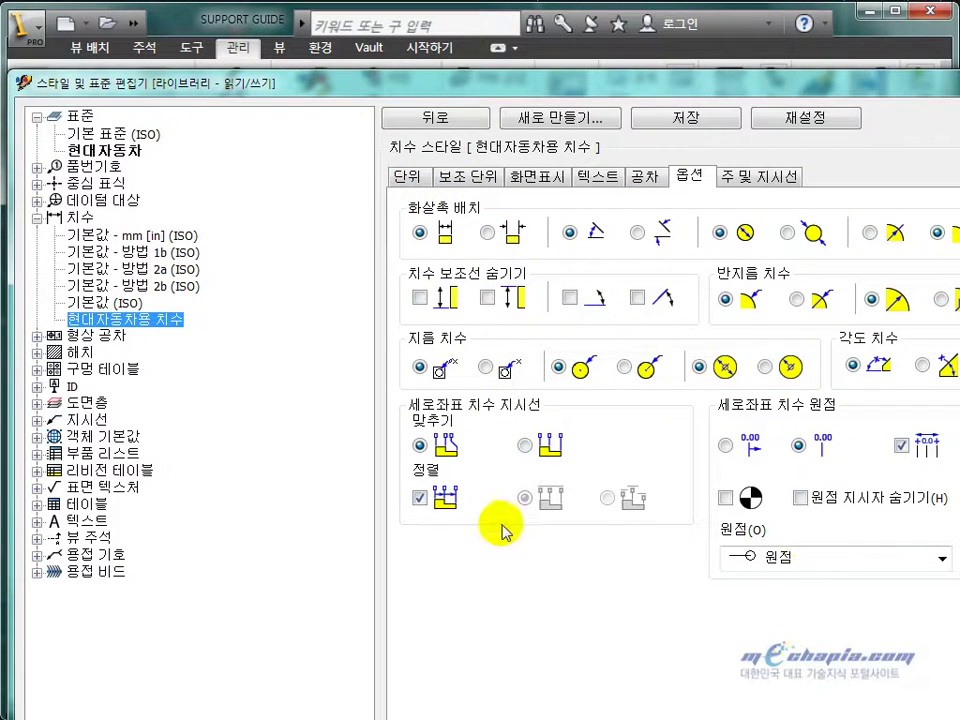
pyautogui.click(784, 178)
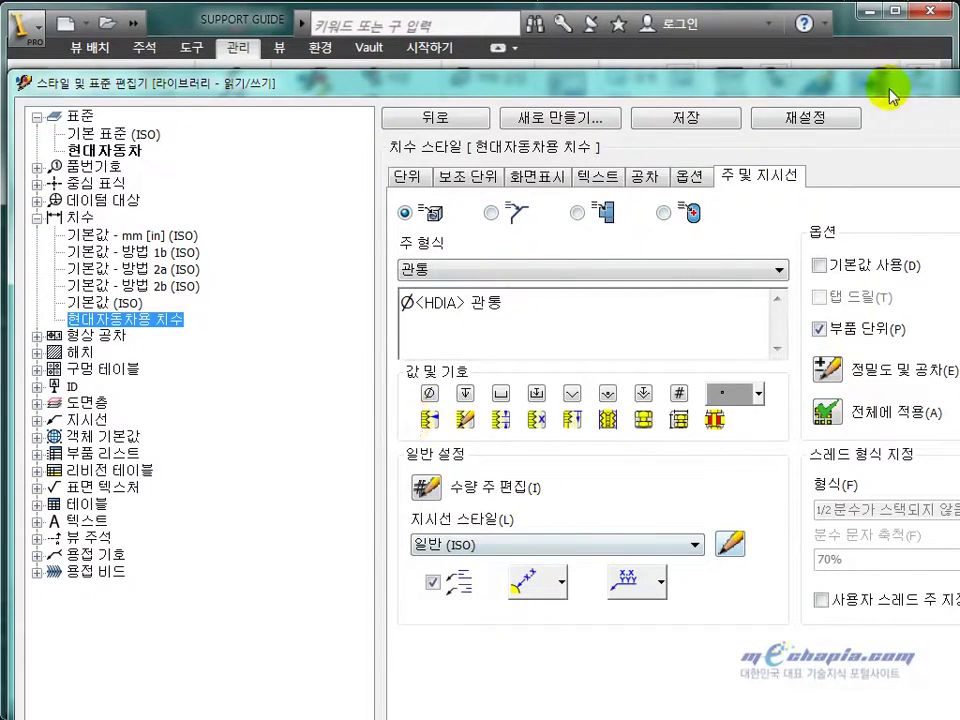
pyautogui.moveTo(667, 80); pyautogui.dragTo(584, 165)
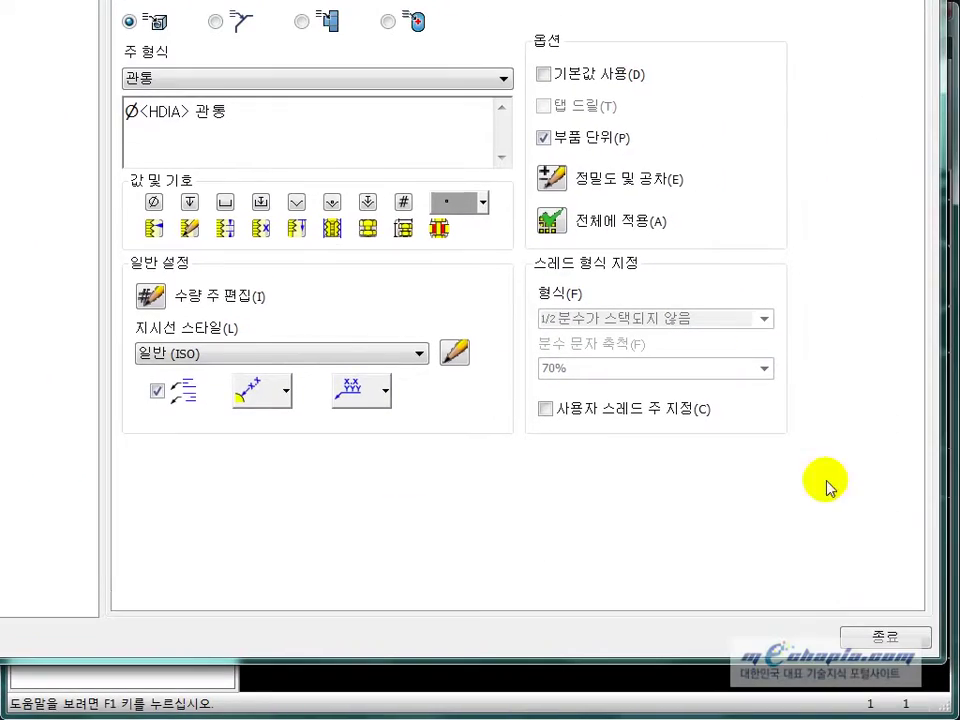
pyautogui.click(862, 617)
pyautogui.click(314, 340)
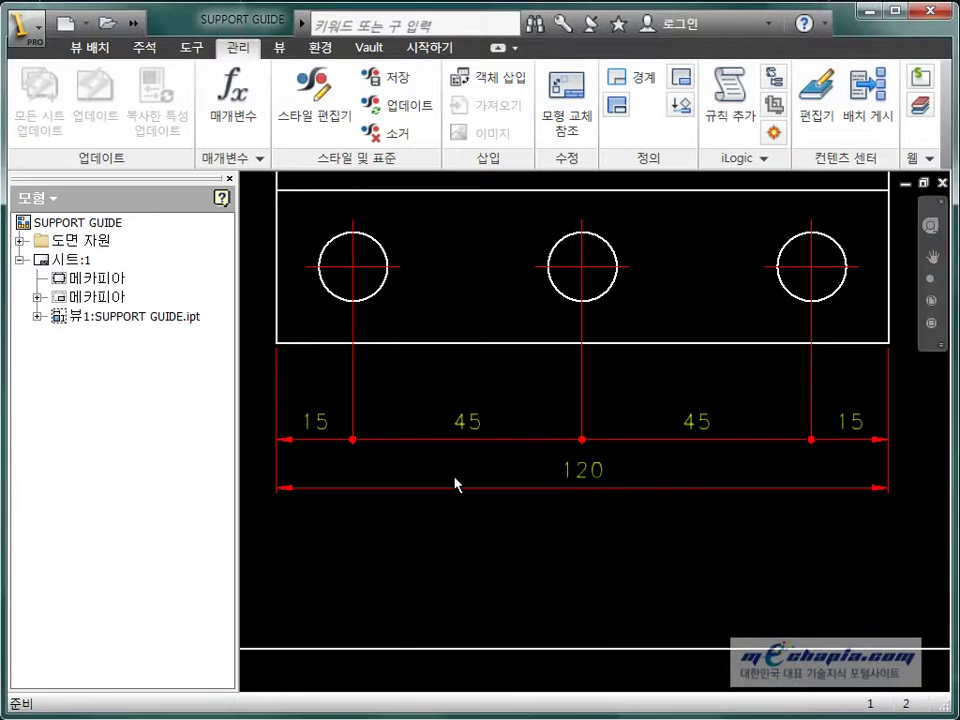
pyautogui.scroll(-2, 484, 499)
pyautogui.scroll(4, 484, 499)
pyautogui.click(463, 499)
pyautogui.moveTo(463, 499); pyautogui.dragTo(454, 493, button='middle')
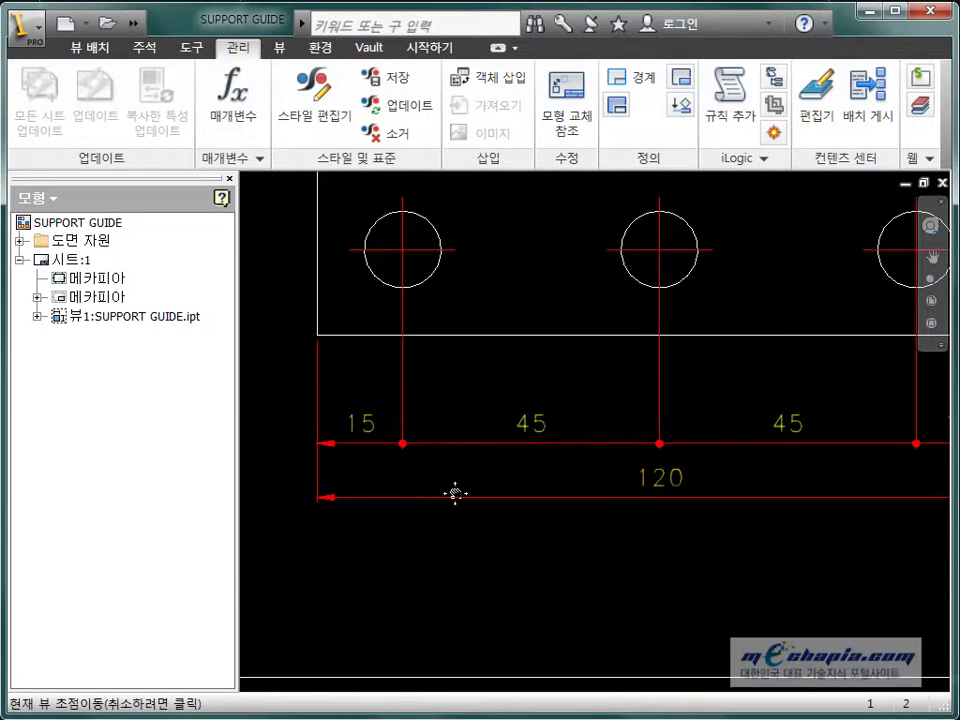
pyautogui.click(407, 448)
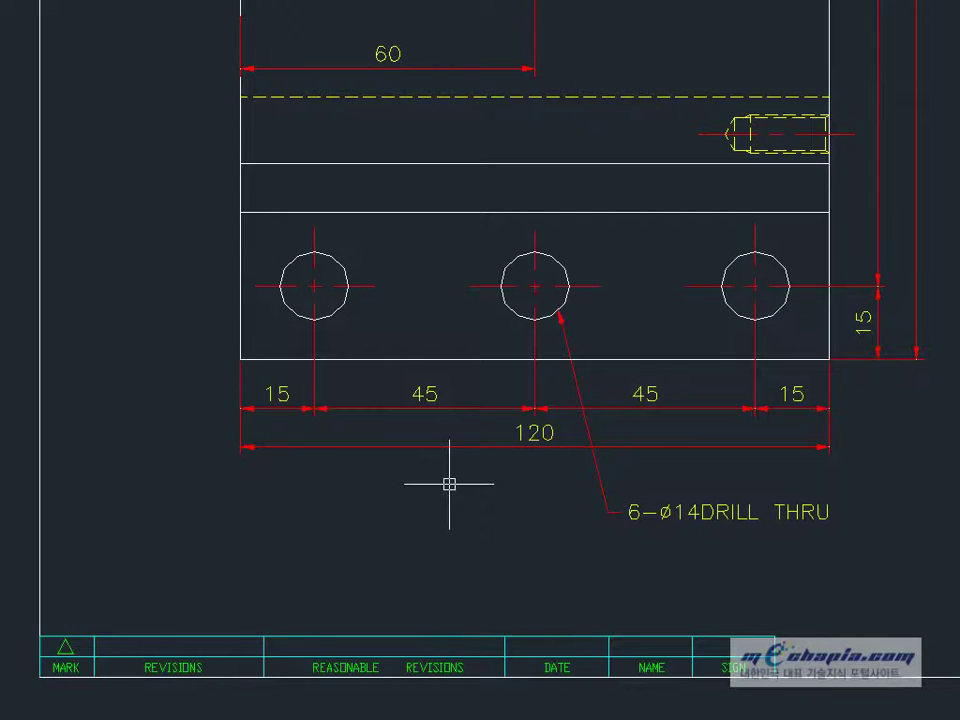
pyautogui.moveTo(450, 482); pyautogui.dragTo(439, 467, button='middle')
pyautogui.scroll(-2, 430, 466)
pyautogui.scroll(5, 432, 468)
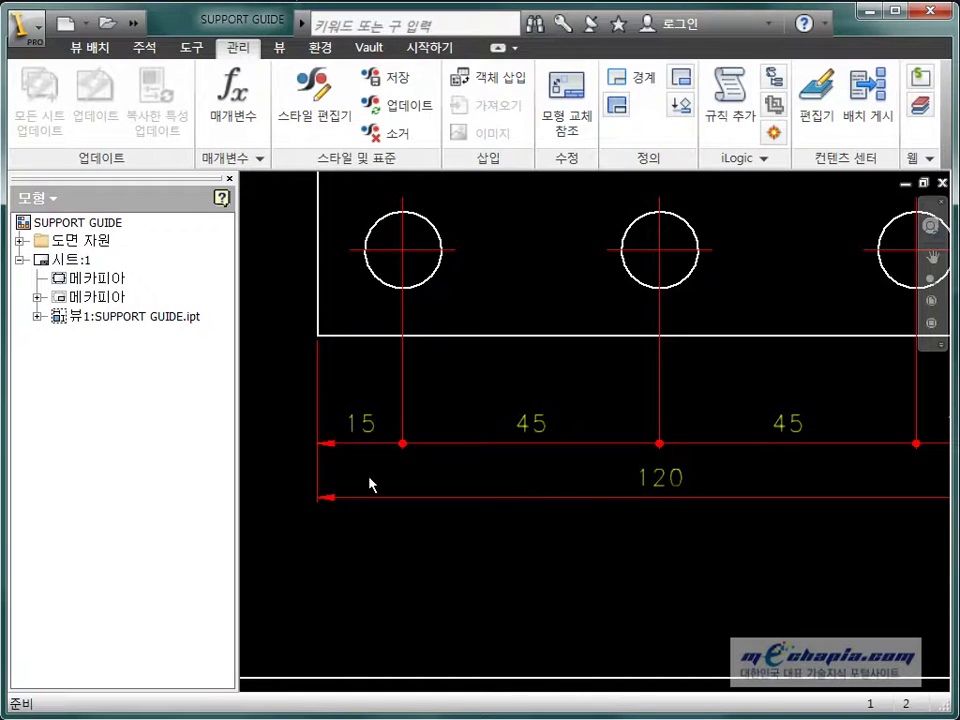
pyautogui.click(365, 447)
pyautogui.scroll(3, 365, 447)
pyautogui.moveTo(381, 454); pyautogui.dragTo(514, 465, button='middle')
pyautogui.scroll(3, 514, 465)
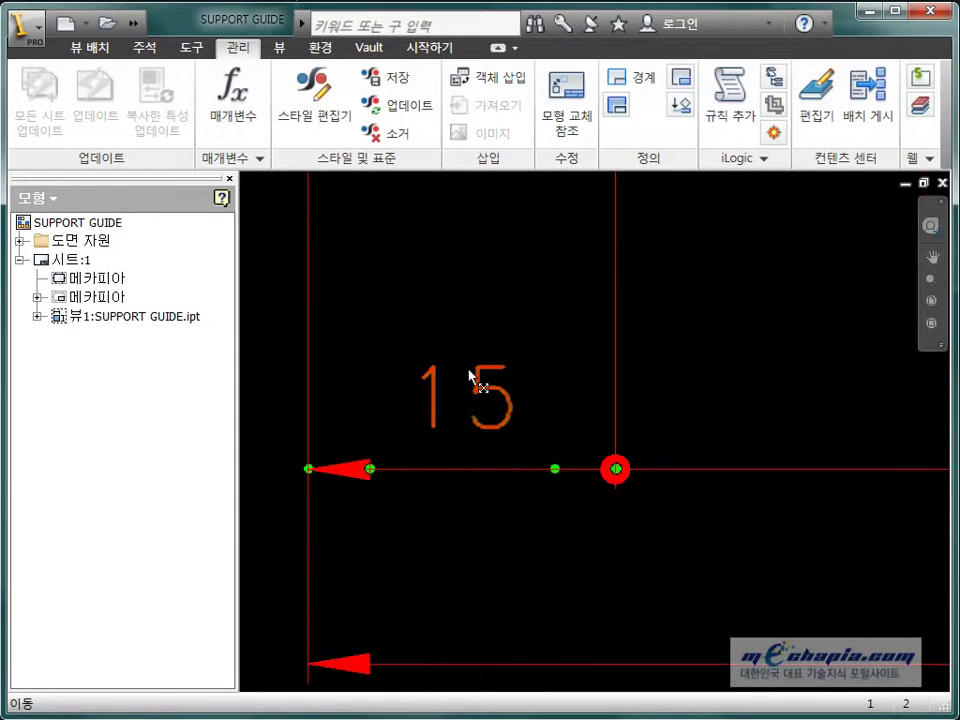
pyautogui.press('alt')
pyautogui.click(456, 565)
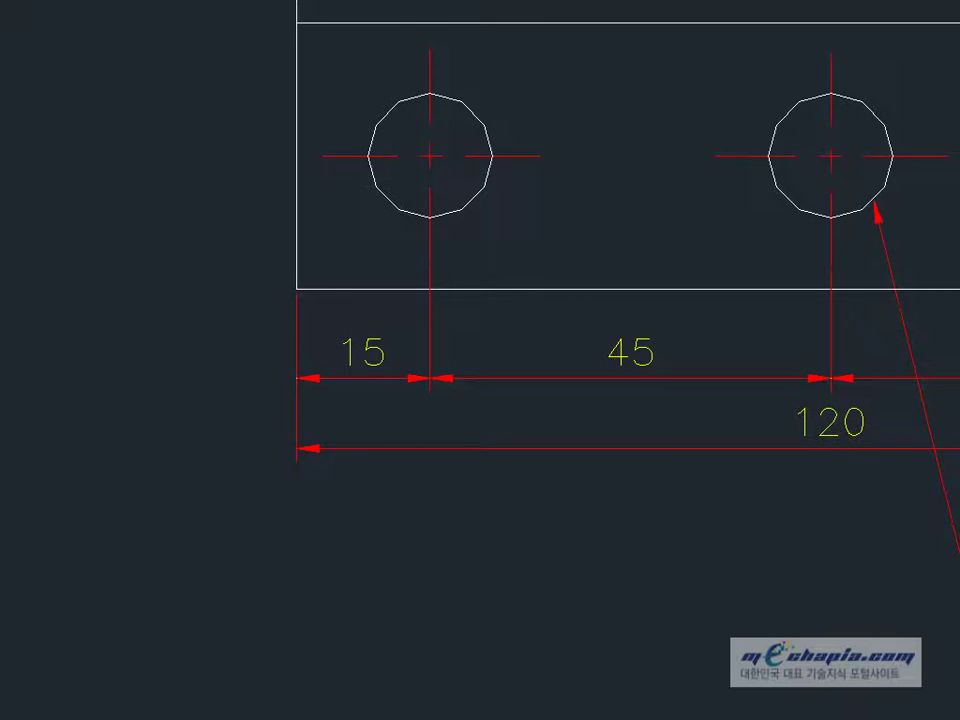
pyautogui.moveTo(670, 496); pyautogui.dragTo(655, 502, button='middle')
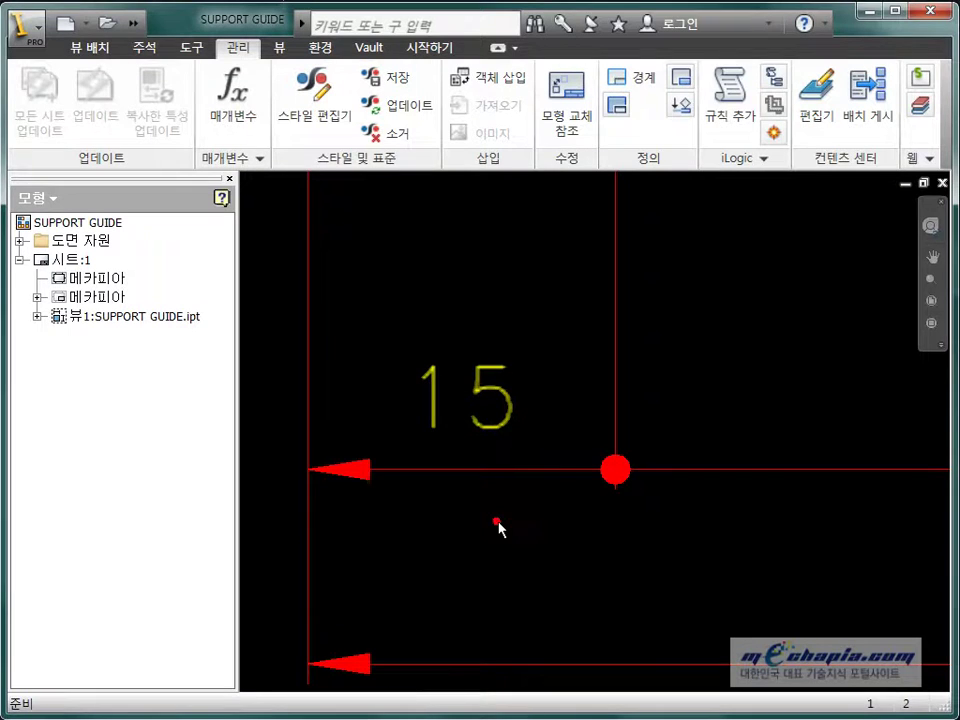
pyautogui.click(465, 408)
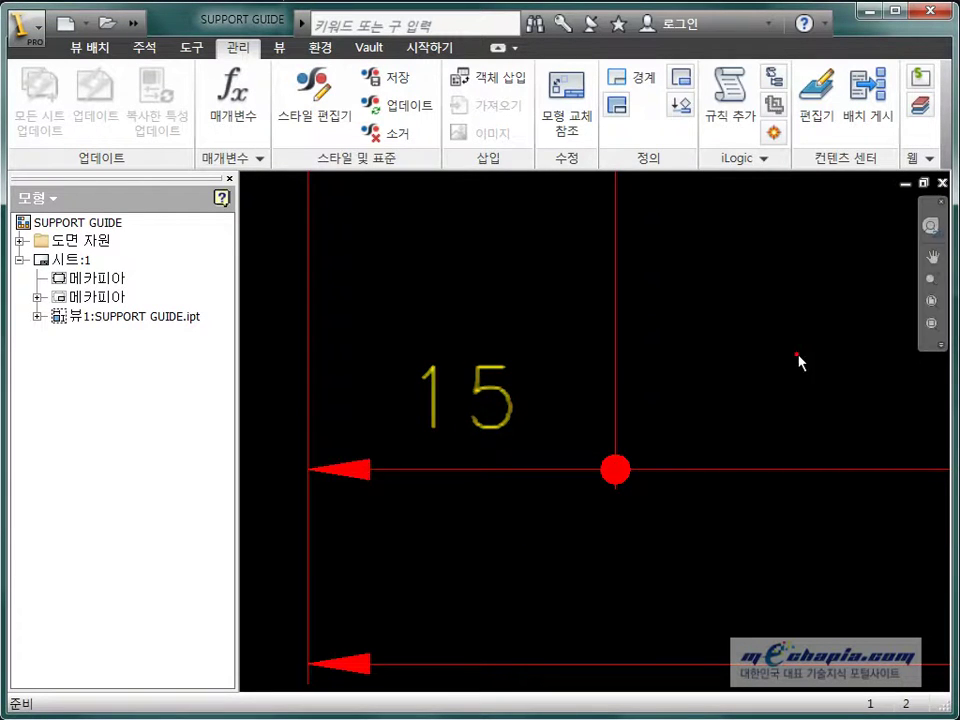
pyautogui.click(511, 430)
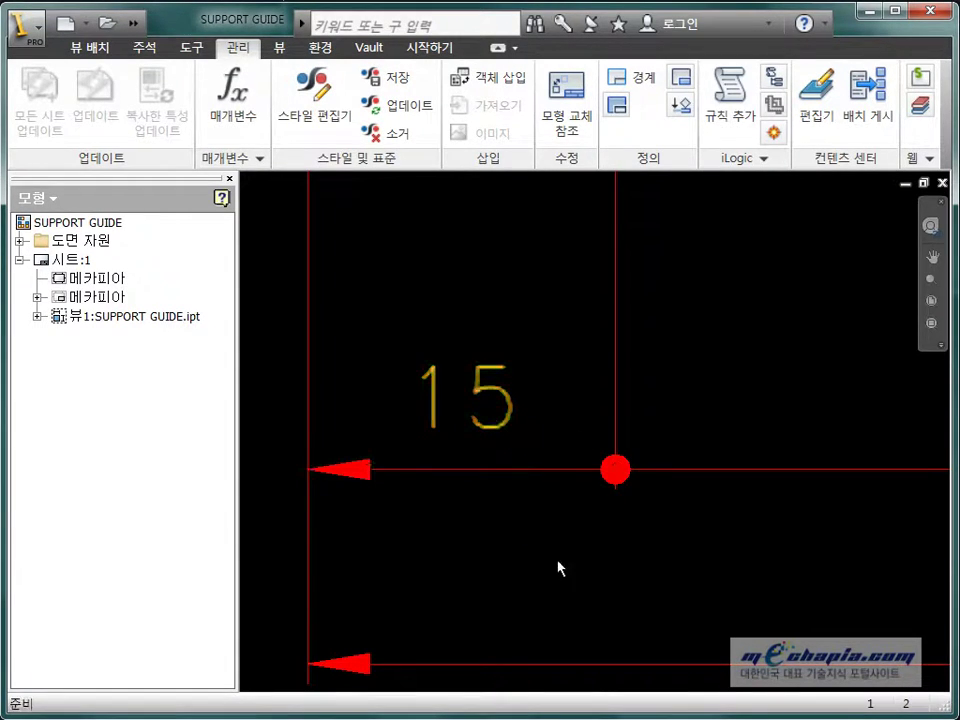
pyautogui.scroll(5, 561, 567)
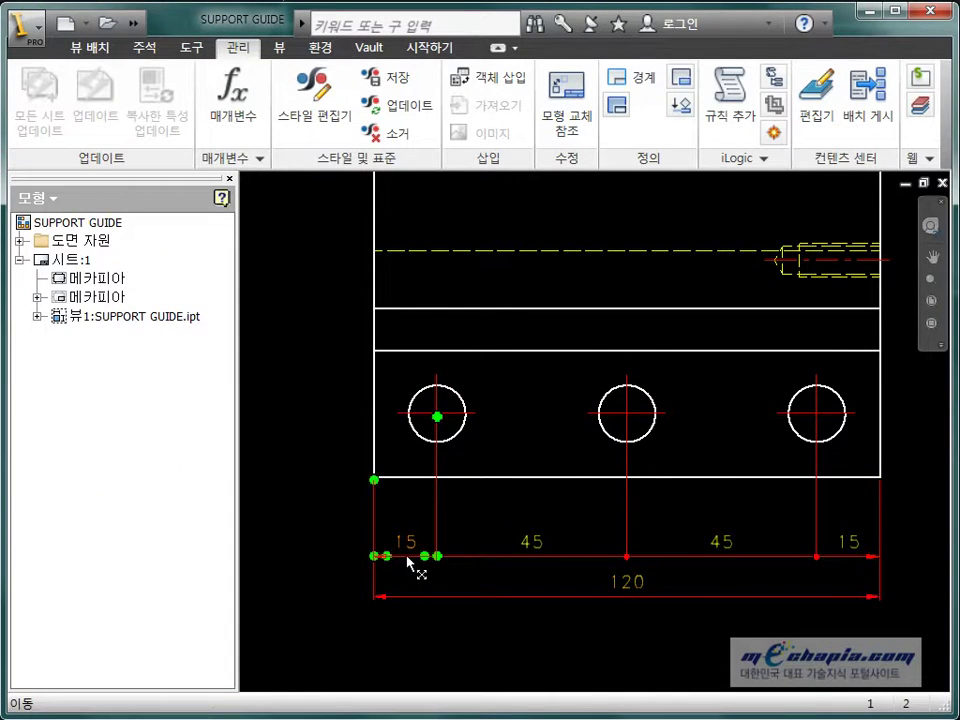
pyautogui.scroll(-4, 408, 561)
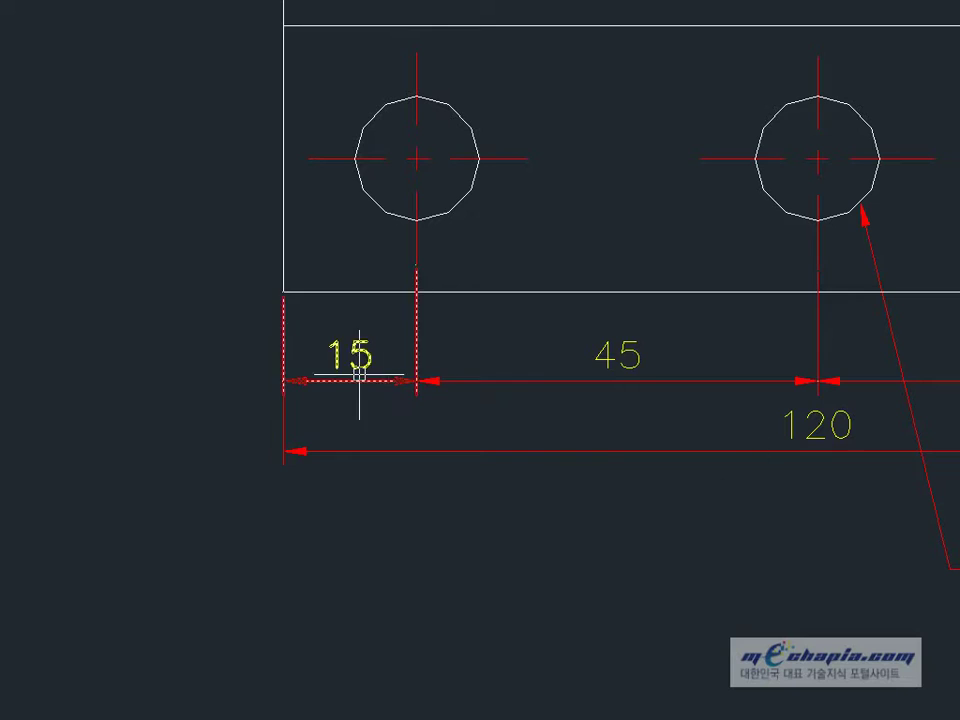
pyautogui.hotkey('alt', 'Tab')
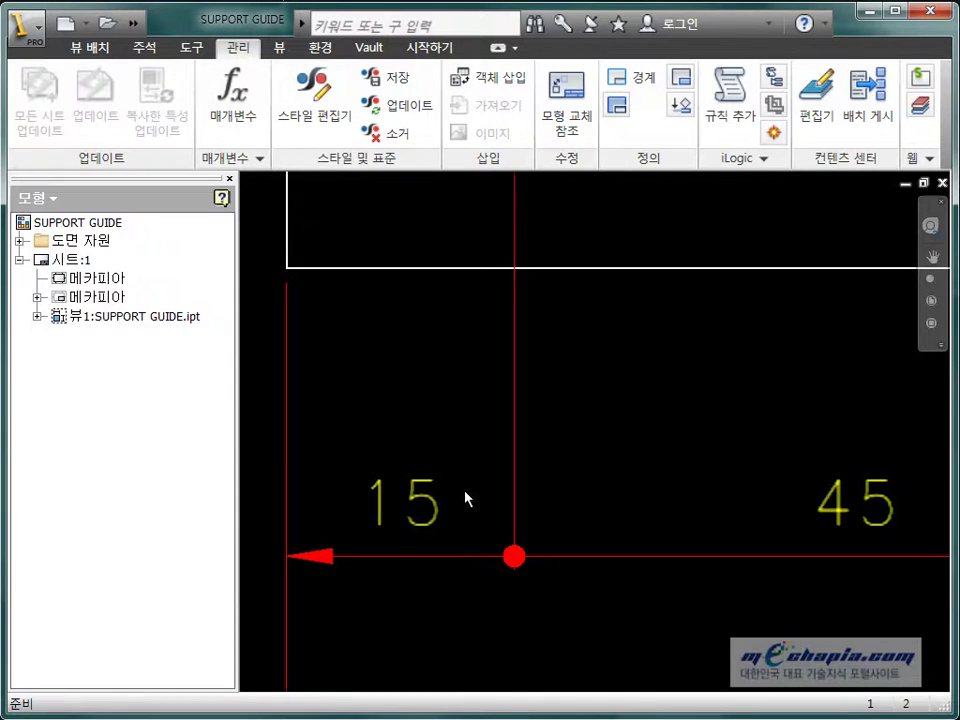
pyautogui.scroll(-2, 468, 498)
pyautogui.scroll(5, 476, 499)
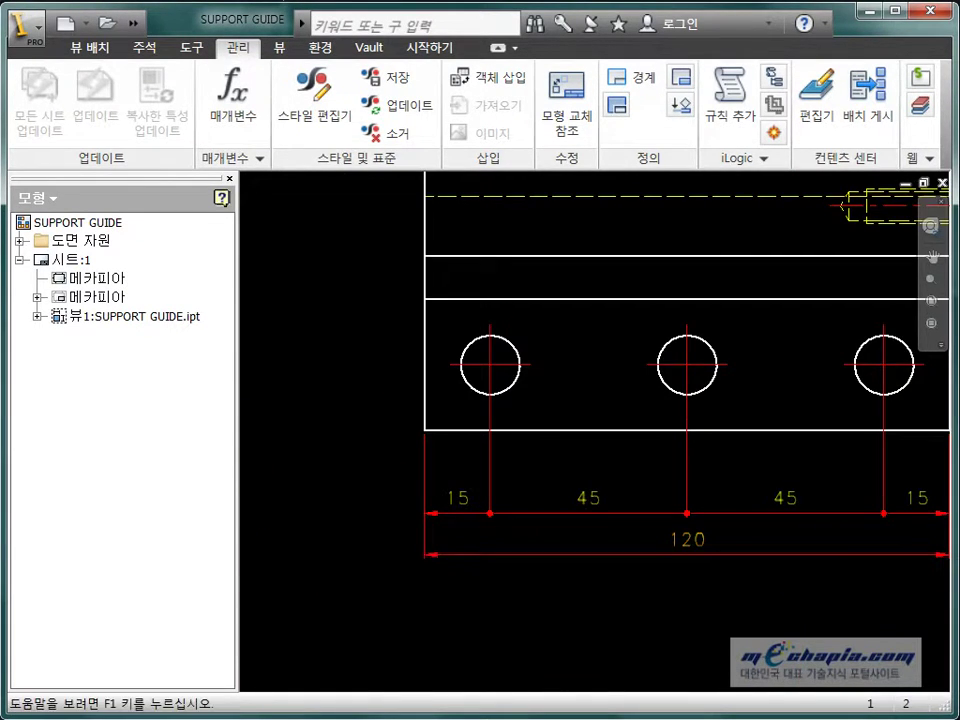
pyautogui.scroll(-3, 511, 570)
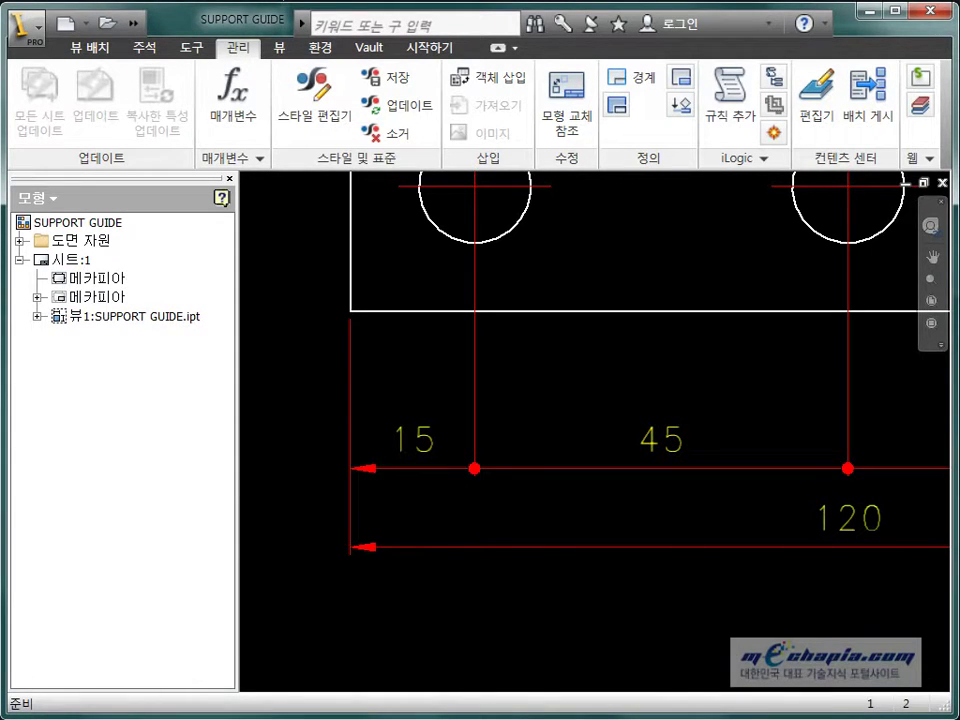
pyautogui.scroll(-5, 816, 443)
pyautogui.moveTo(816, 443); pyautogui.dragTo(563, 439, button='middle')
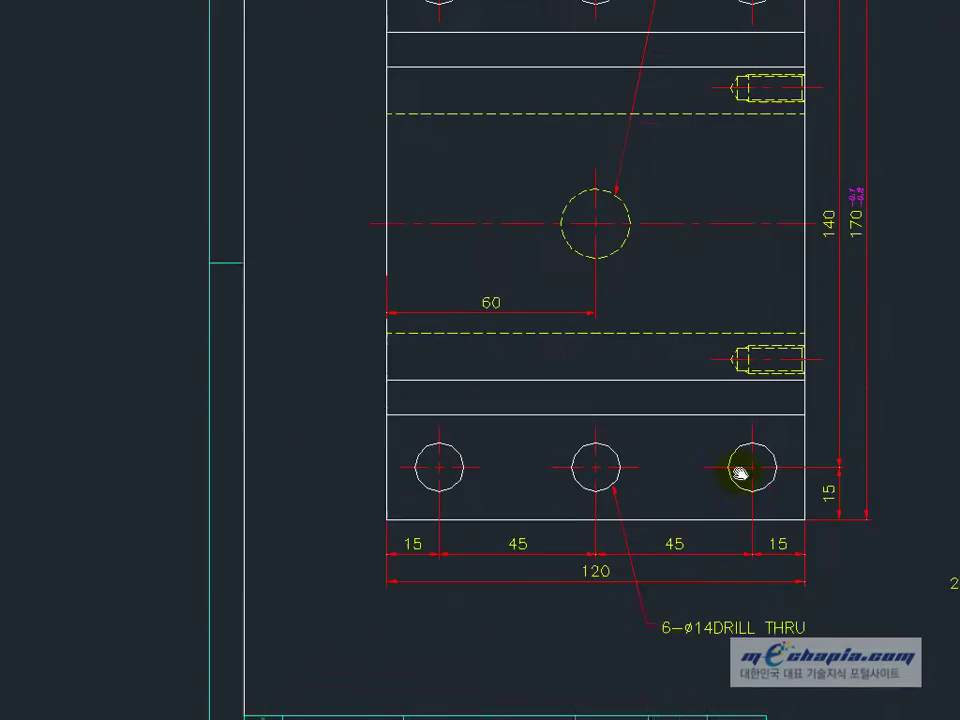
pyautogui.moveTo(740, 474); pyautogui.dragTo(700, 504, button='middle')
pyautogui.moveTo(808, 328)
pyautogui.mouseDown(button='middle')
pyautogui.moveTo(724, 422)
pyautogui.moveTo(628, 424)
pyautogui.mouseUp(button='middle')
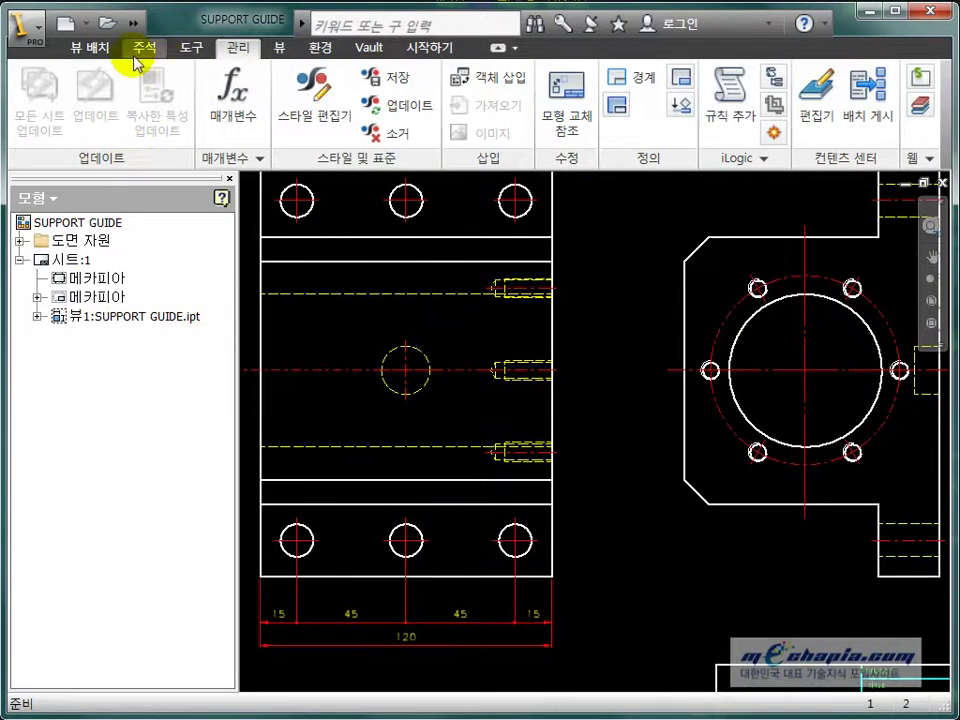
# Chain-dimension the front view's height as 15/140/15
pyautogui.click(136, 47)
pyautogui.click(82, 133)
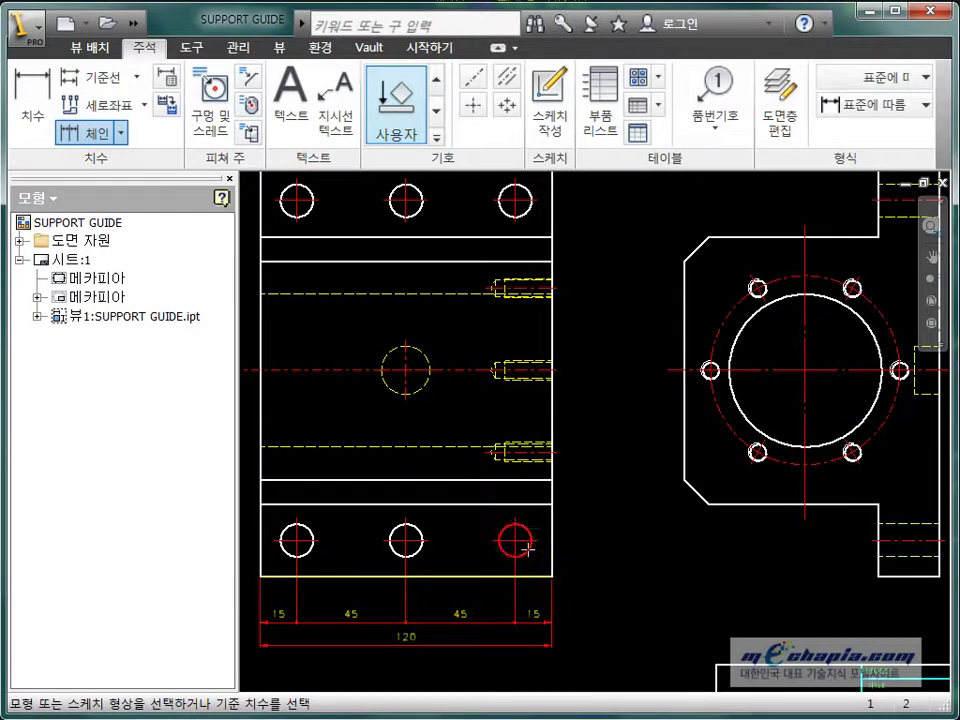
pyautogui.moveTo(557, 276); pyautogui.dragTo(540, 348, button='middle')
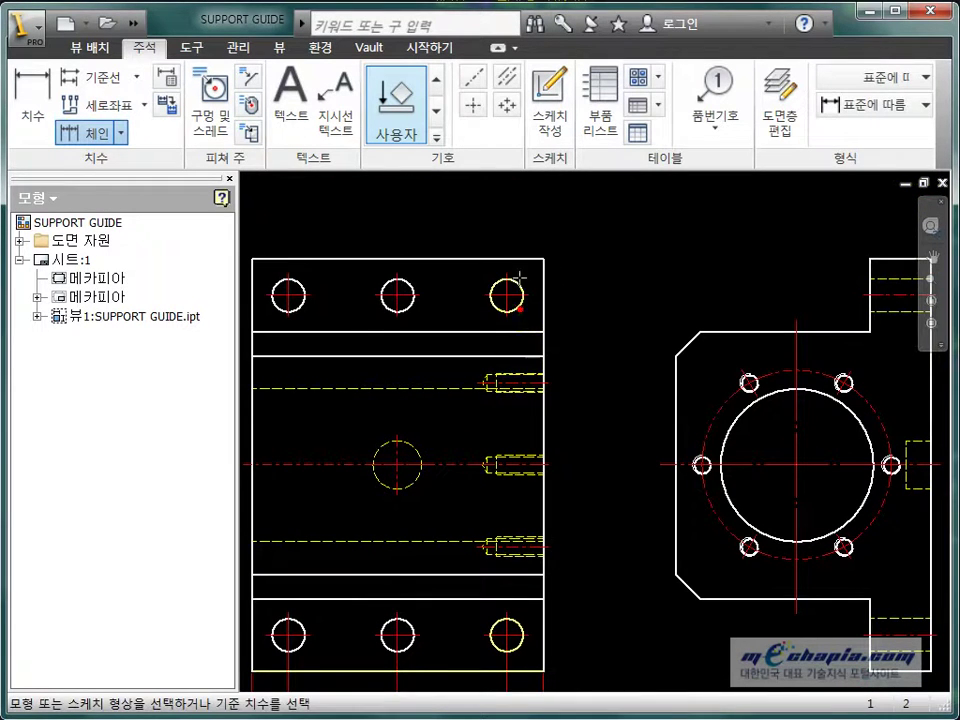
pyautogui.rightClick(570, 270)
pyautogui.click(600, 277)
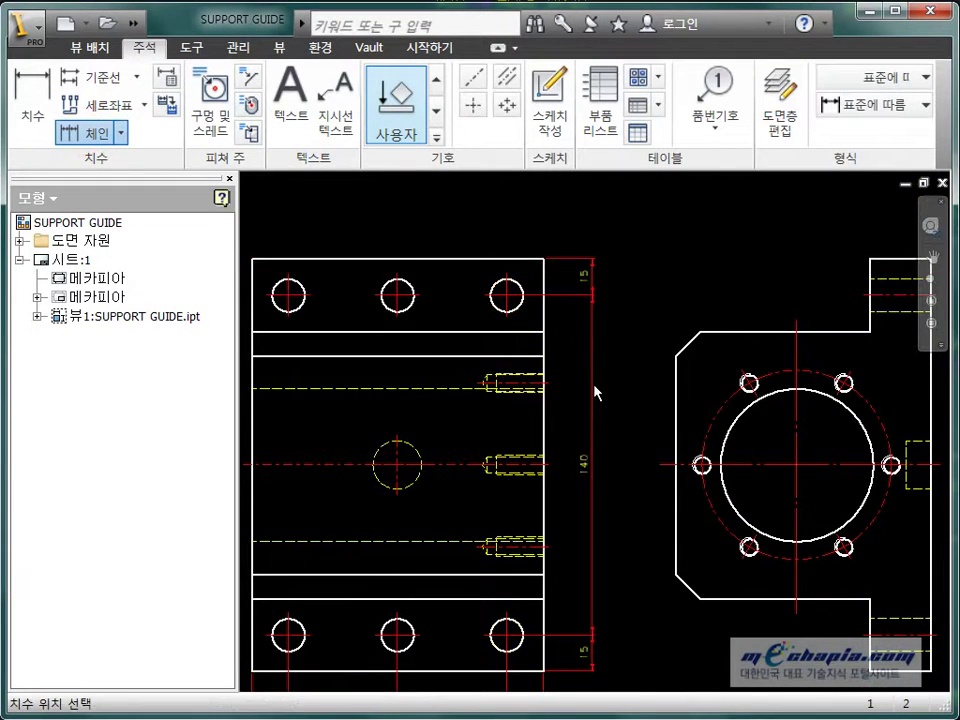
pyautogui.click(592, 386)
pyautogui.rightClick(592, 386)
pyautogui.click(606, 393)
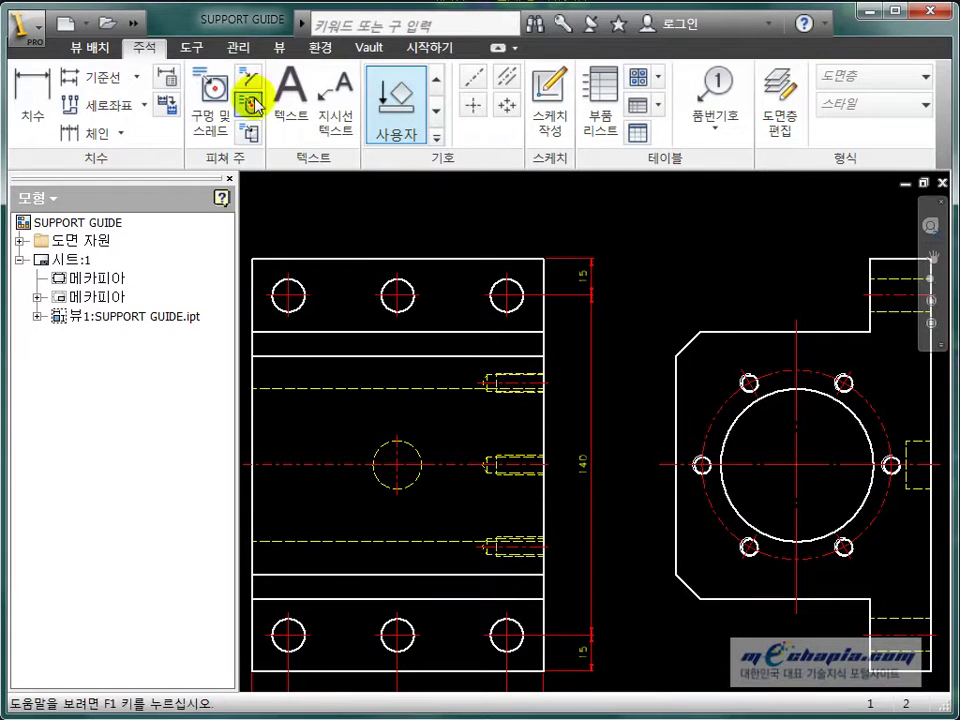
# Add the overall 170 height dimension beside the chain
pyautogui.click(30, 100)
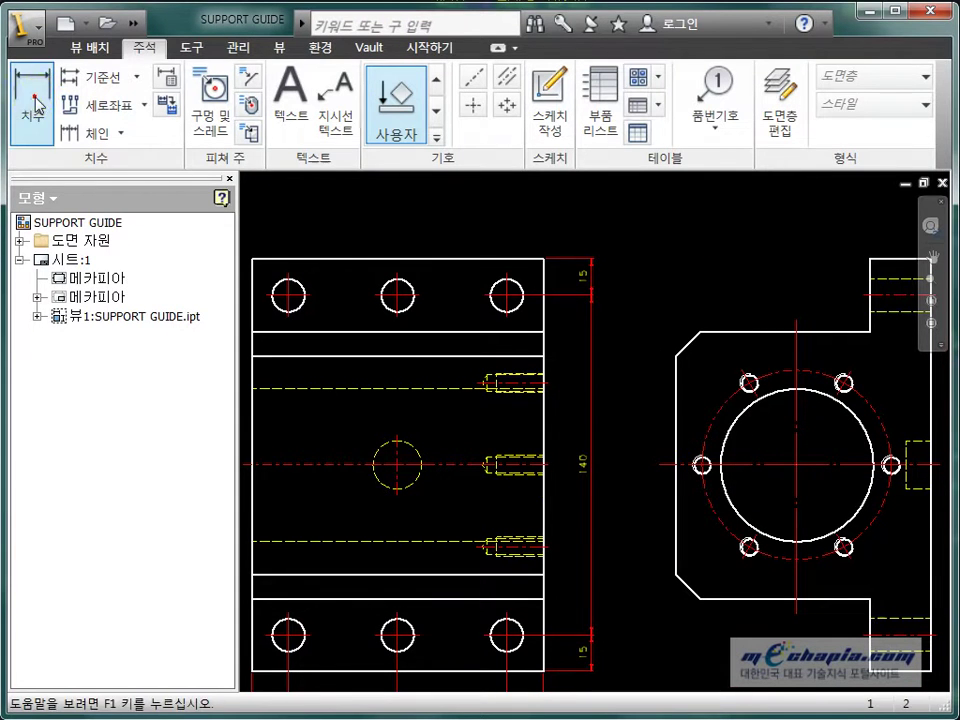
pyautogui.click(516, 261)
pyautogui.click(485, 678)
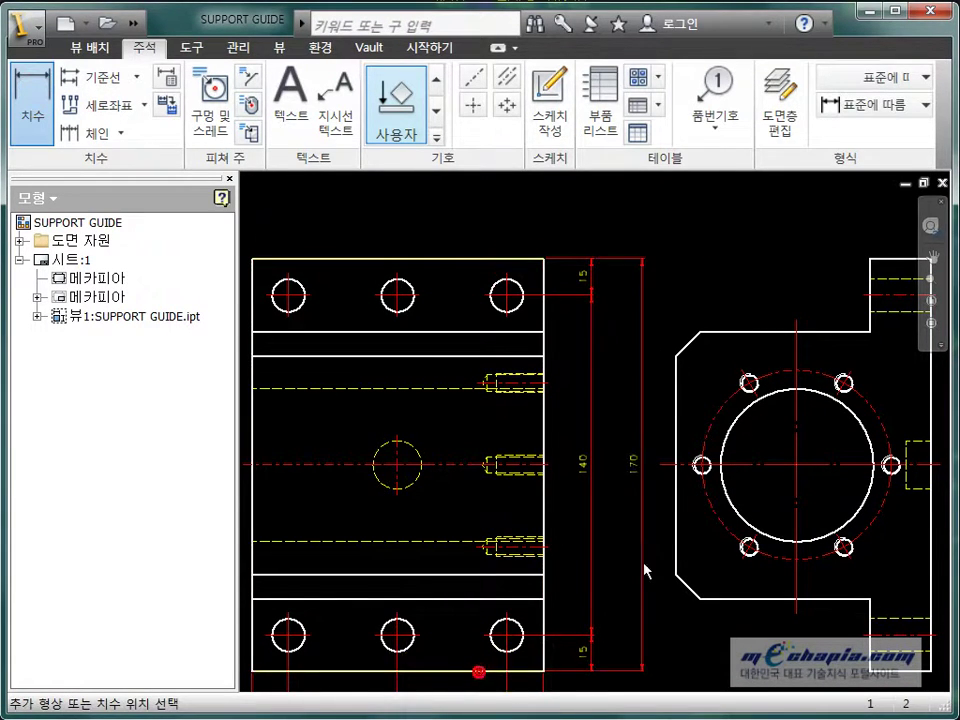
pyautogui.click(607, 555)
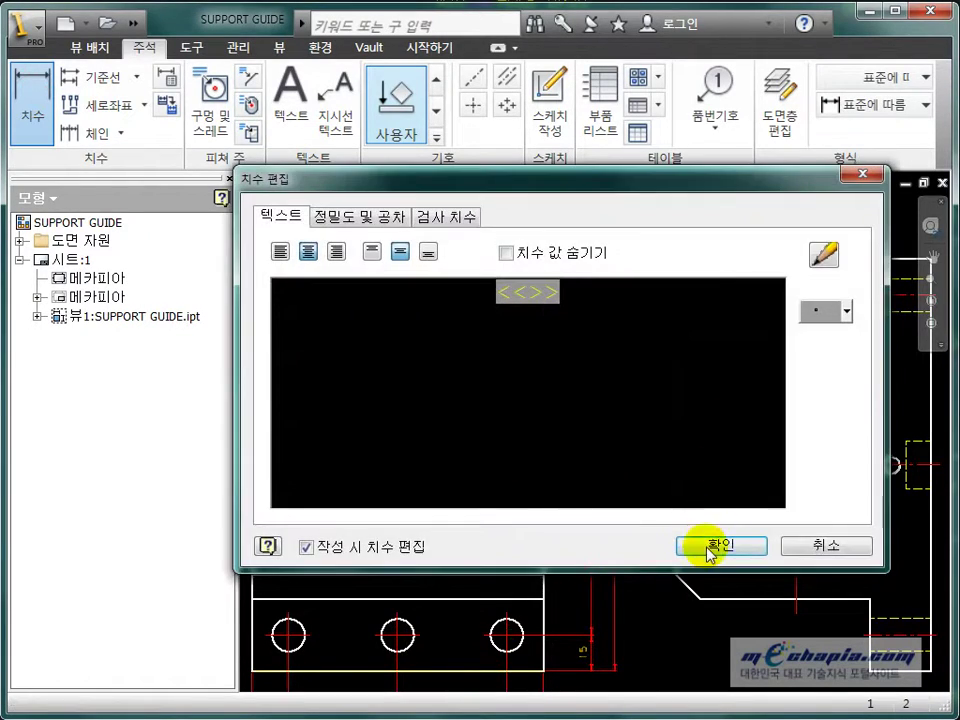
pyautogui.click(709, 548)
# Add 25 and 80 dimensions to the side view, disabling edit-on-create
pyautogui.moveTo(621, 606)
pyautogui.mouseDown(button='middle')
pyautogui.moveTo(817, 458)
pyautogui.moveTo(761, 514)
pyautogui.mouseUp(button='middle')
pyautogui.hotkey('alt', 'Tab')
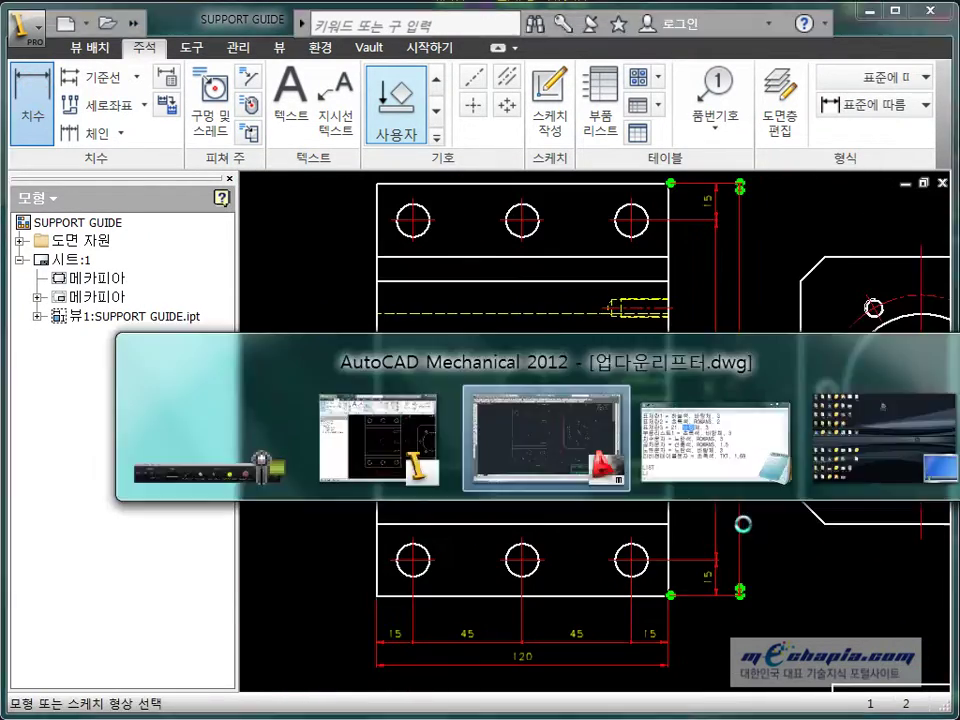
pyautogui.scroll(-4, 677, 456)
pyautogui.scroll(-1, 660, 465)
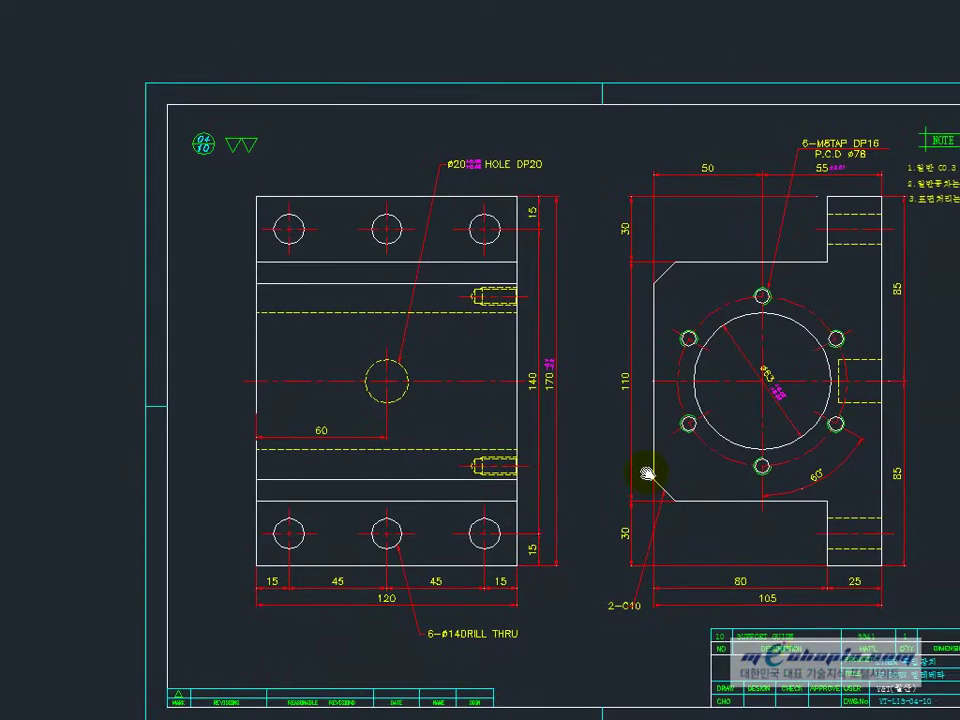
pyautogui.hotkey('alt', 'Tab')
pyautogui.moveTo(647, 445); pyautogui.dragTo(470, 477, button='middle')
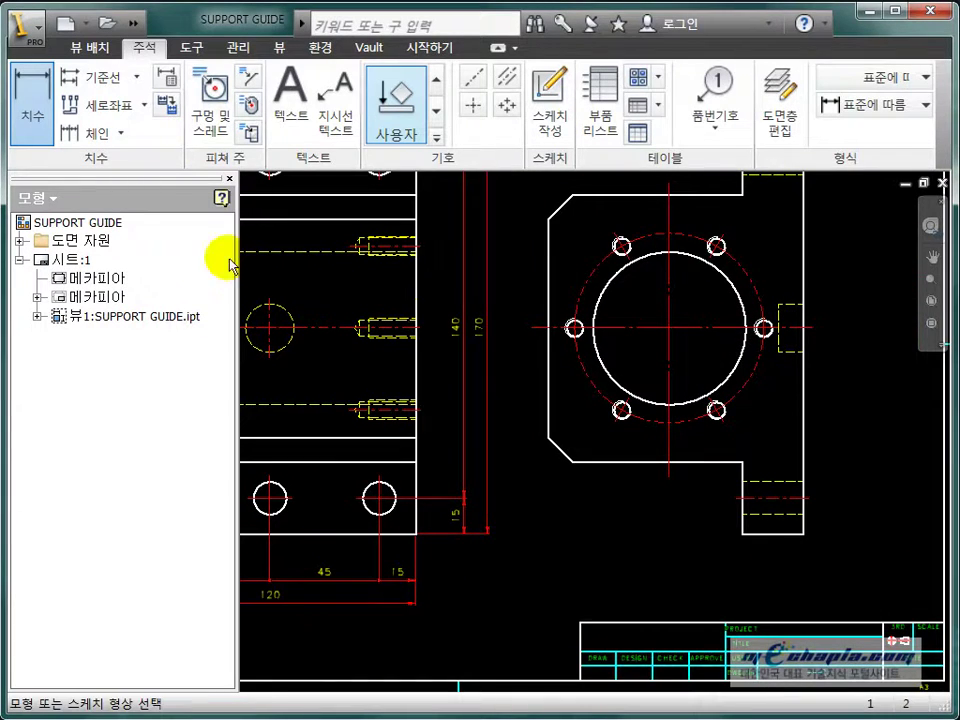
pyautogui.click(760, 578)
pyautogui.click(729, 545)
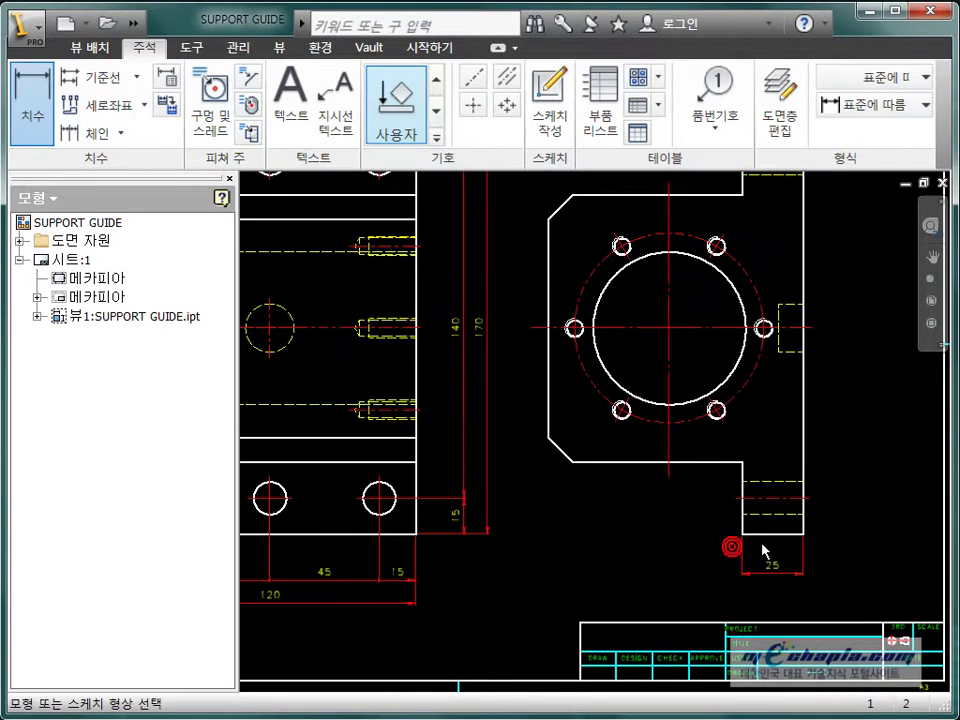
pyautogui.click(741, 533)
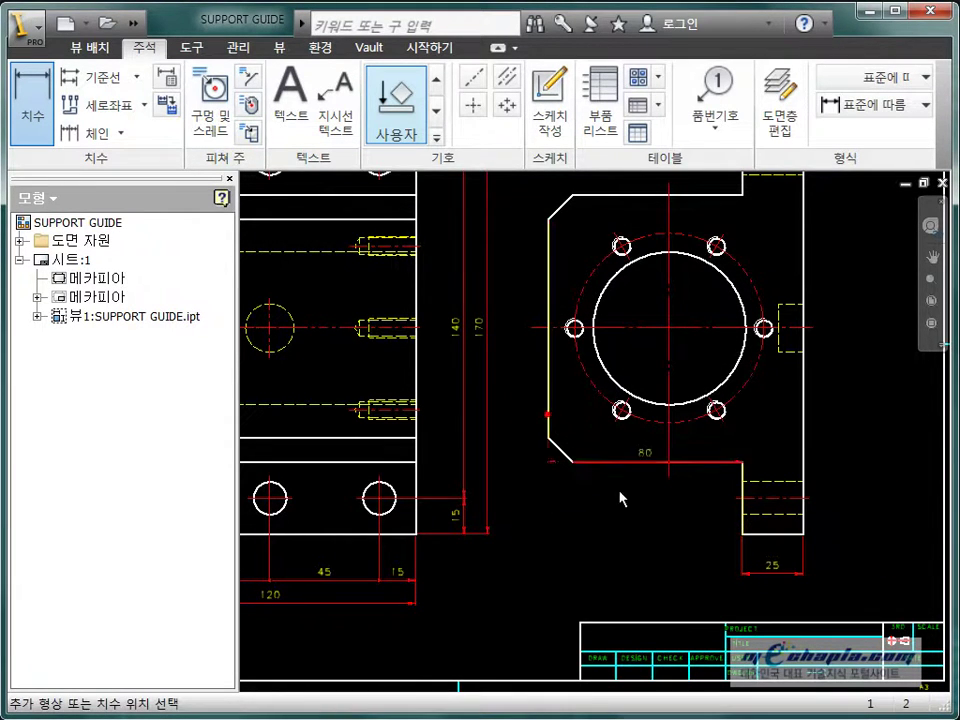
pyautogui.click(705, 572)
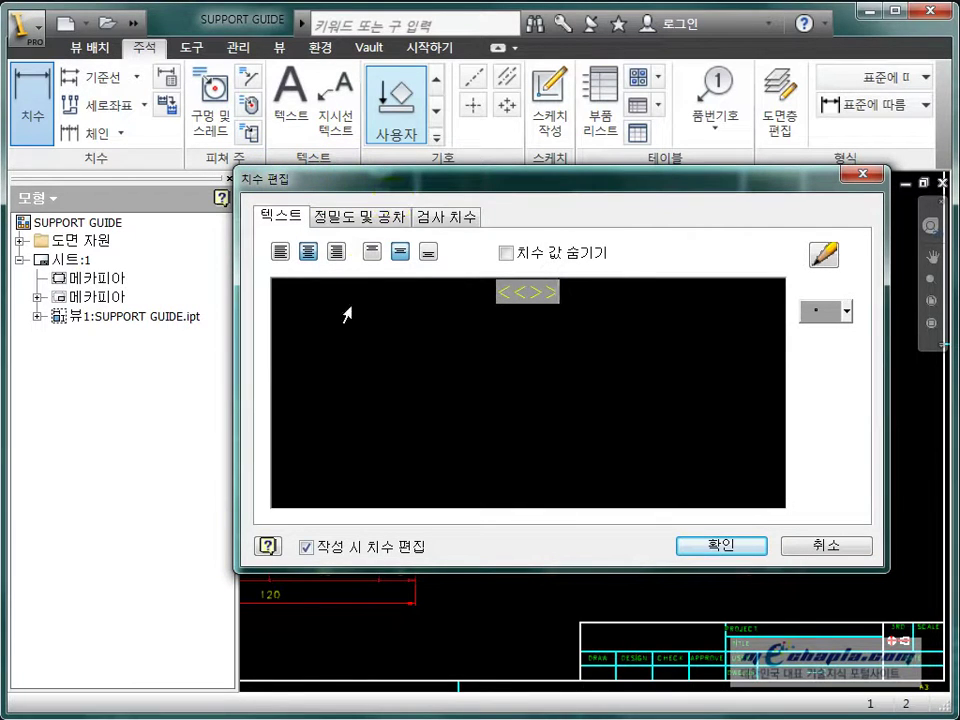
pyautogui.click(306, 547)
pyautogui.click(728, 544)
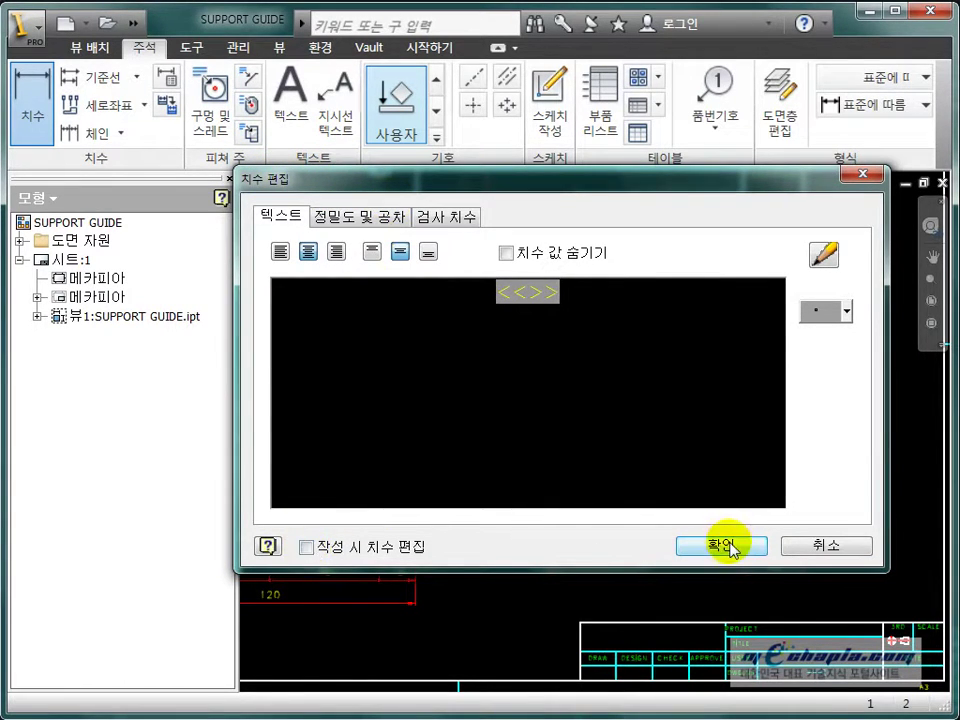
# Check that the 80 dimension lines up with the 25 beneath the right view, without changing its value
pyautogui.scroll(-1, 520, 598)
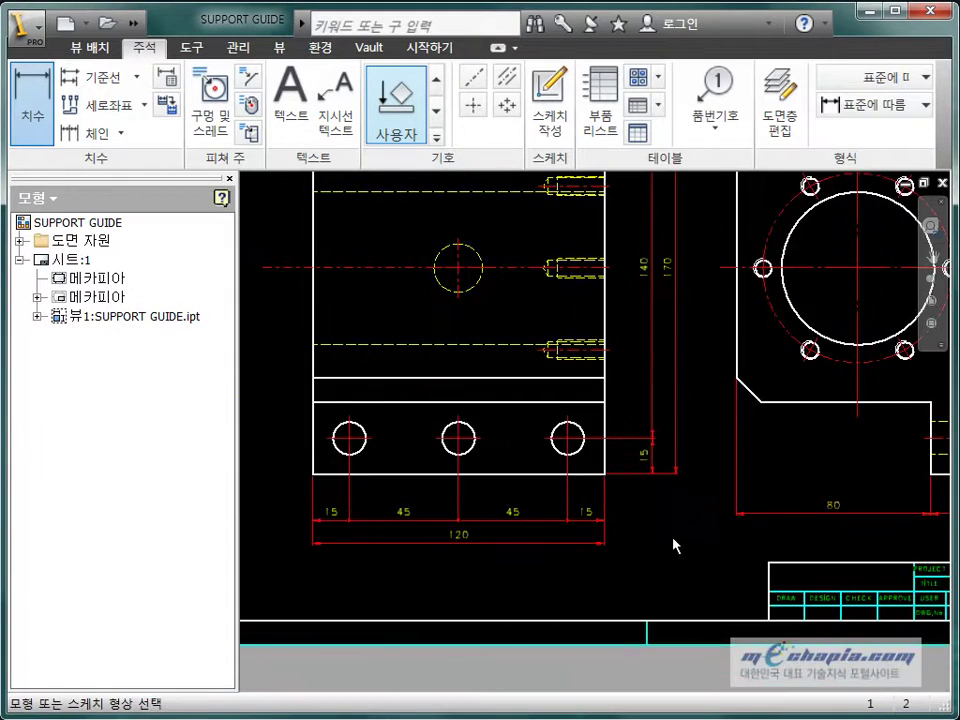
pyautogui.scroll(3, 583, 536)
pyautogui.scroll(-2, 531, 531)
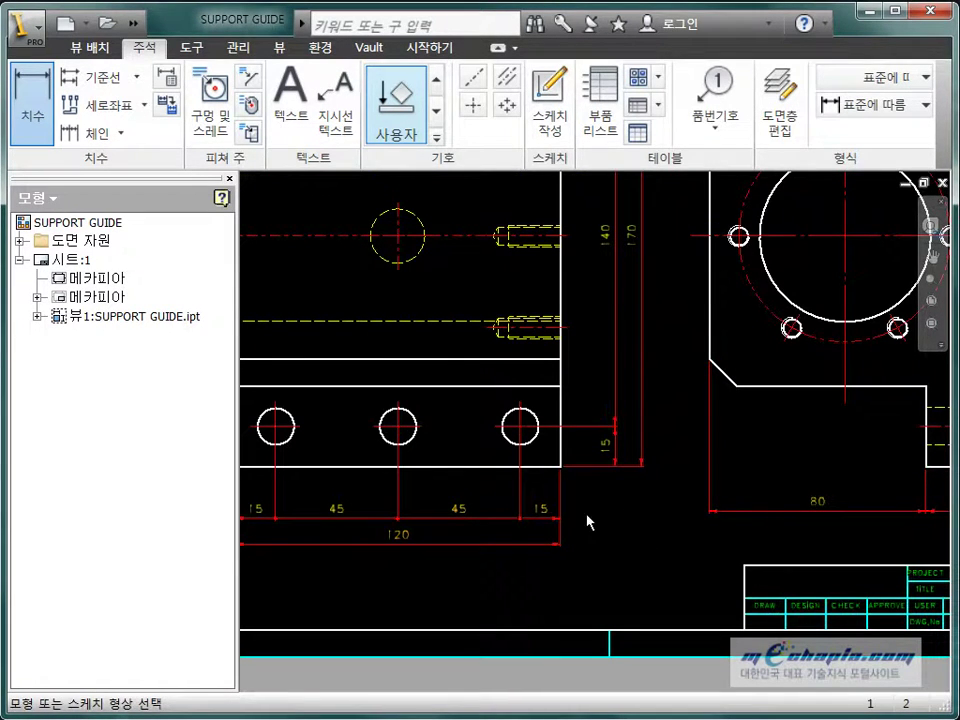
pyautogui.click(786, 520)
pyautogui.click(790, 540)
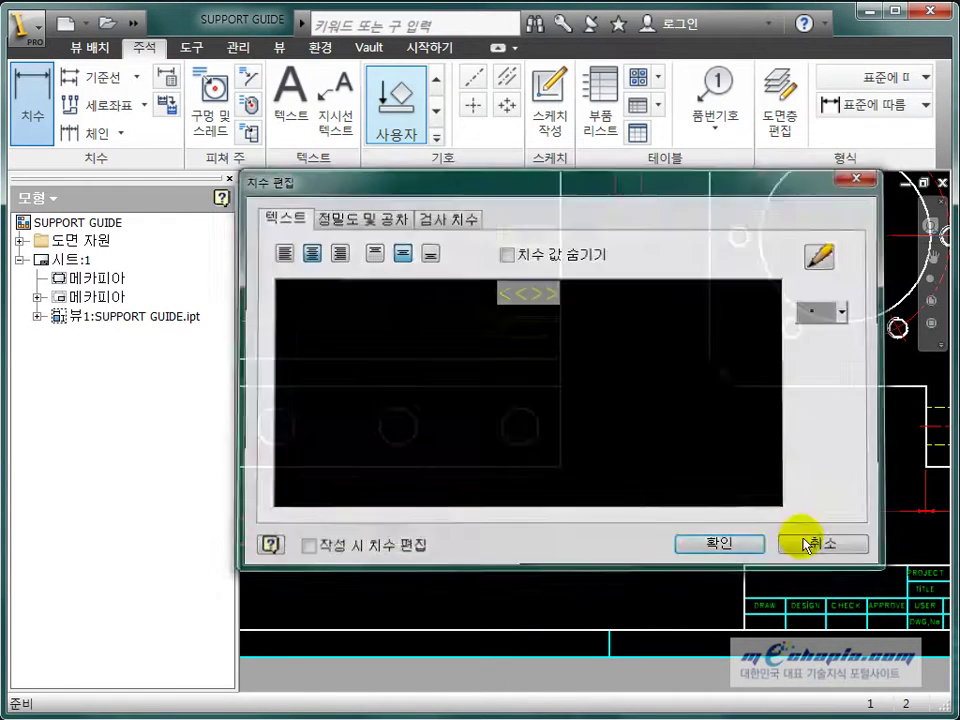
pyautogui.click(781, 516)
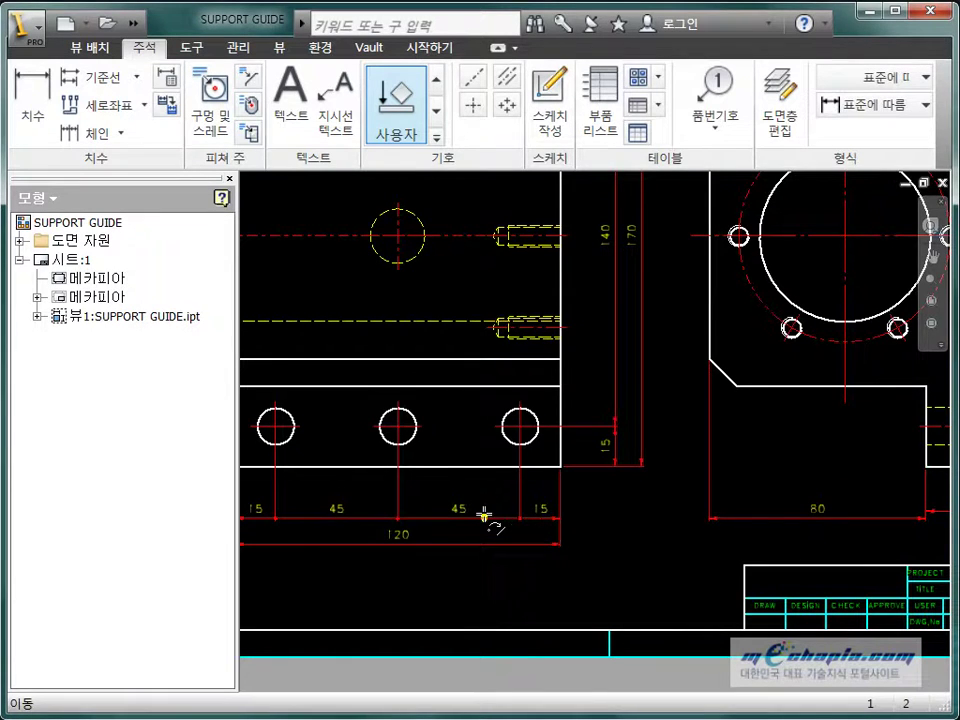
pyautogui.click(700, 528)
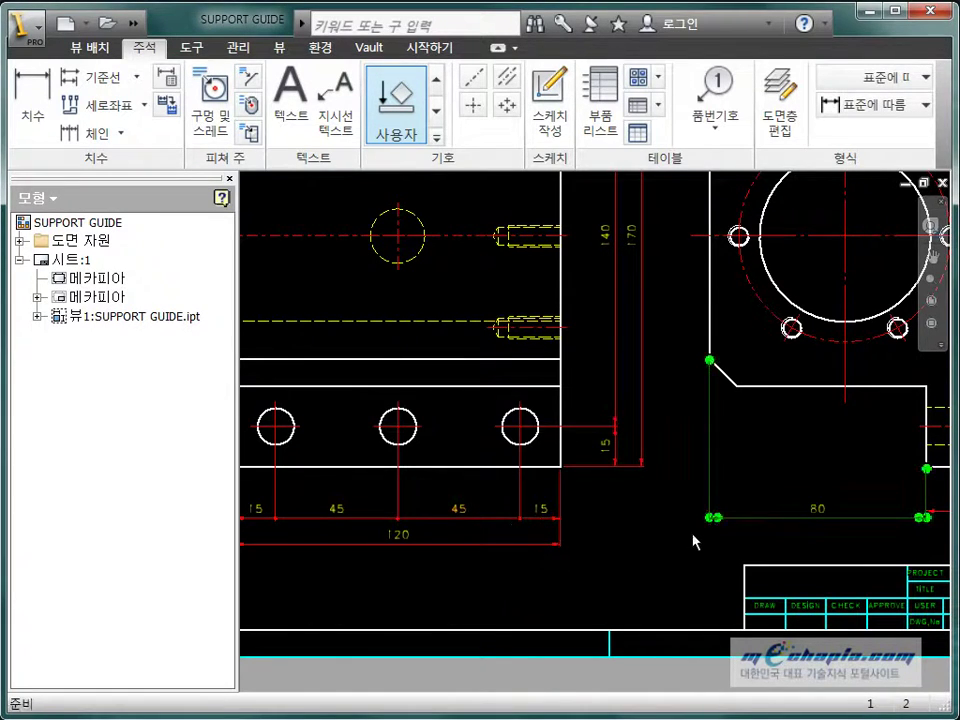
pyautogui.click(700, 522)
pyautogui.scroll(3, 810, 516)
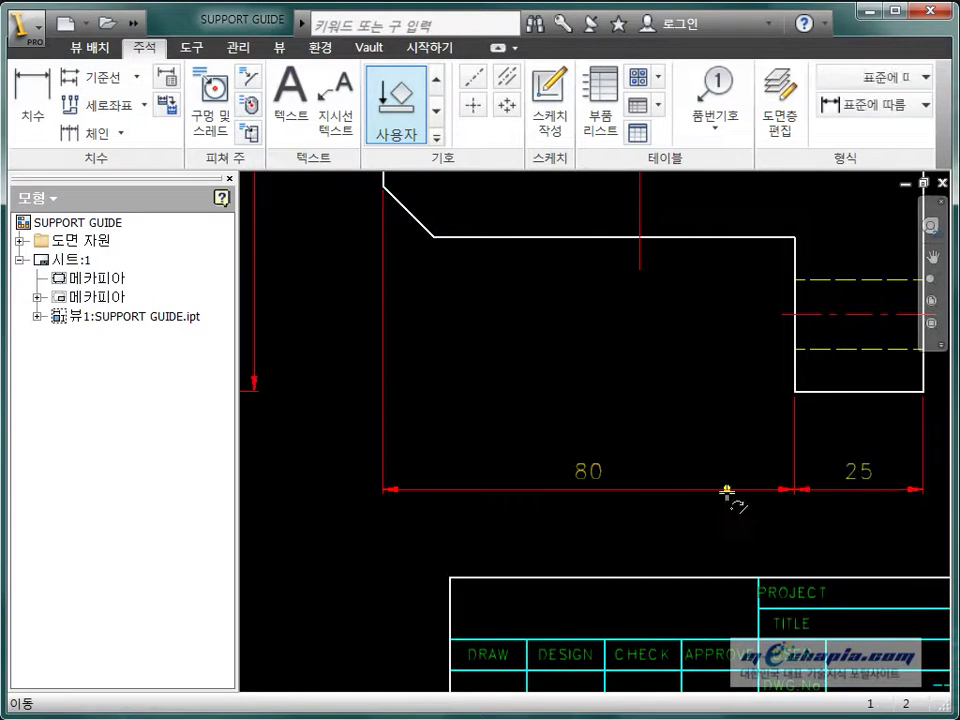
pyautogui.scroll(-4, 715, 508)
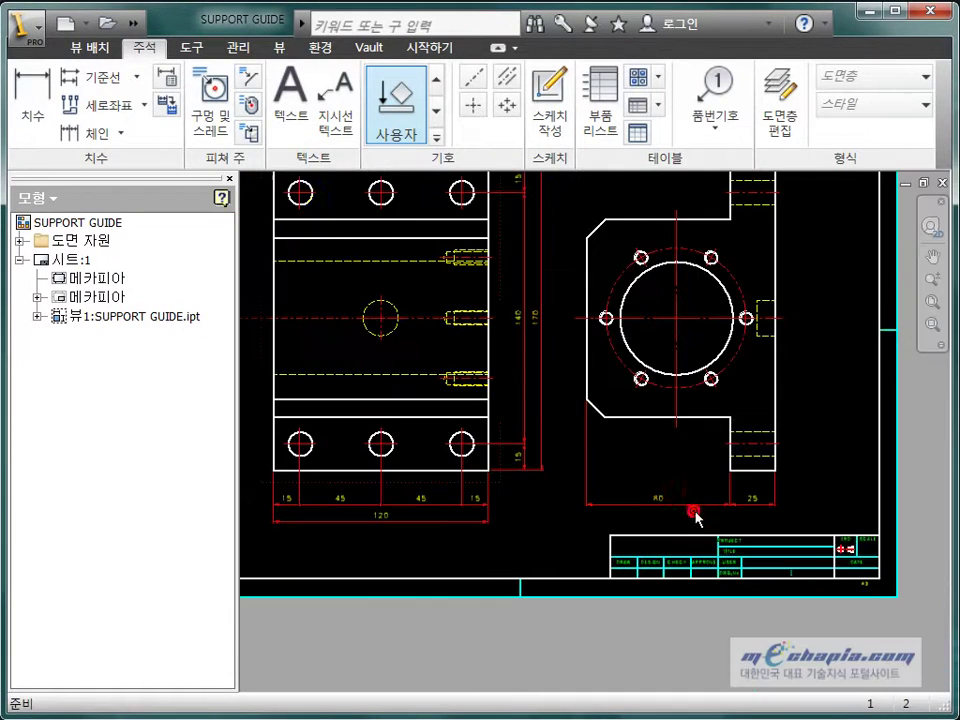
# Dimension the 105 overall width between the right view's left and right edges, below the view
pyautogui.click(33, 100)
pyautogui.click(777, 416)
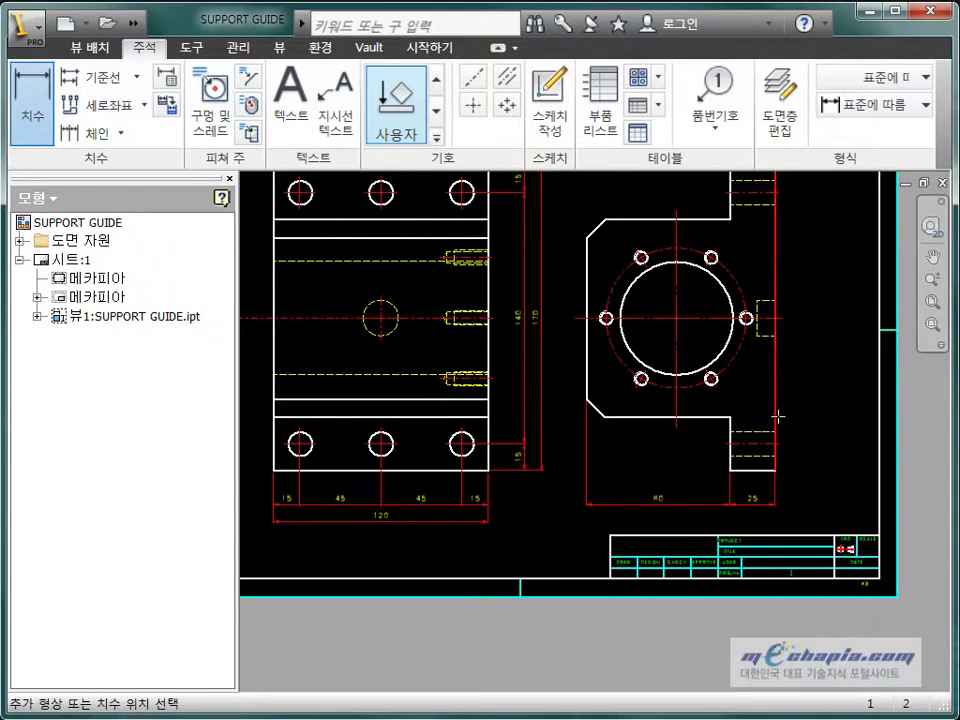
pyautogui.click(585, 380)
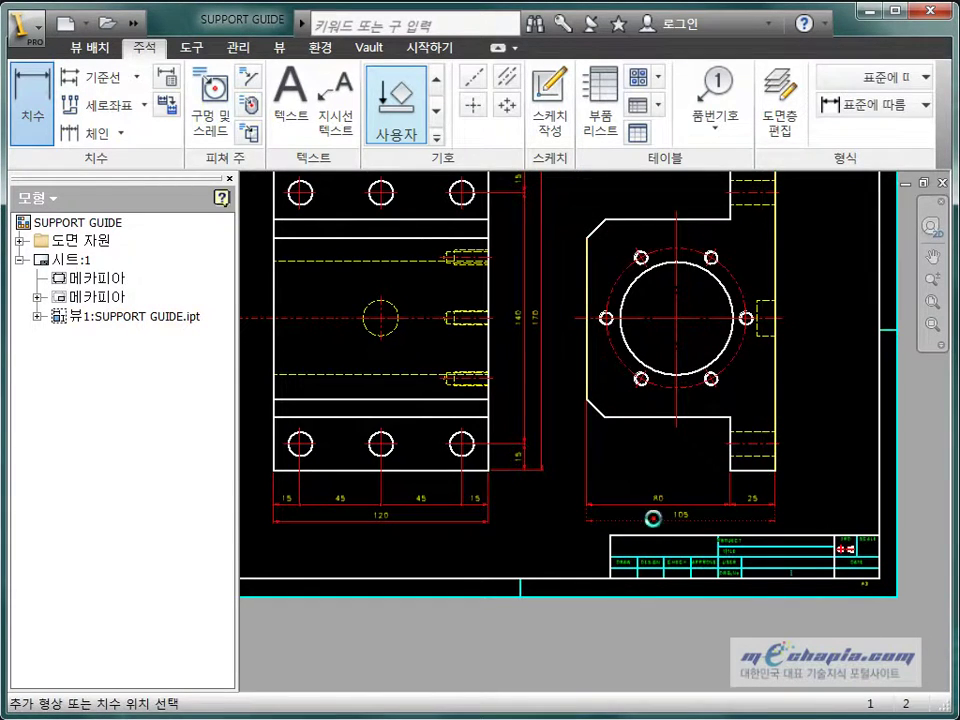
pyautogui.click(652, 519)
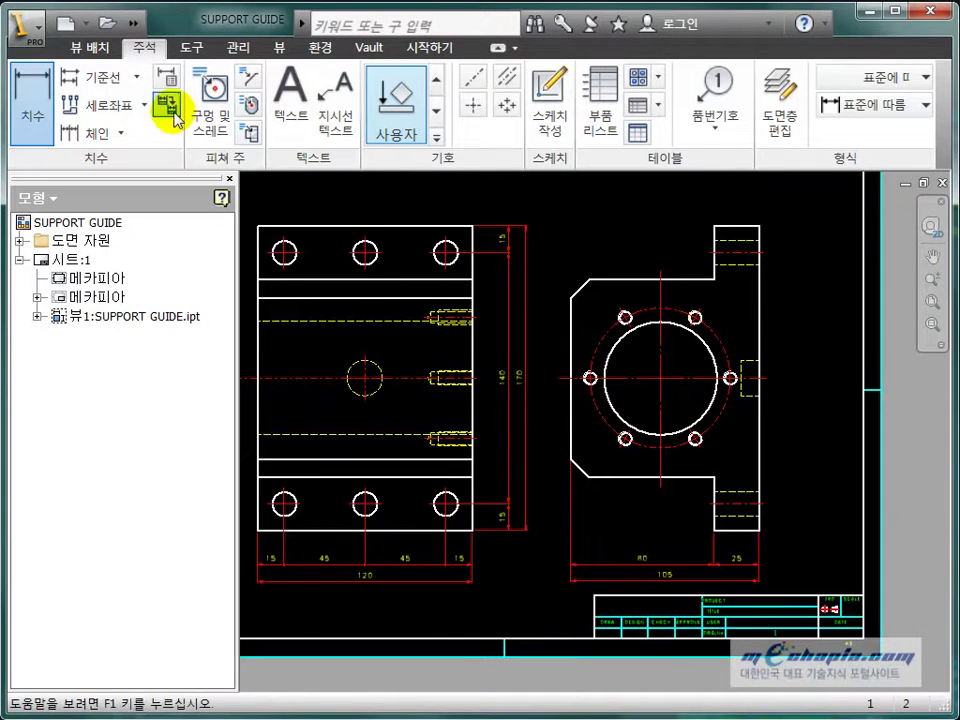
# Add the upper 85 height from the right upright's top edge, right of the part
pyautogui.click(170, 106)
pyautogui.click(752, 230)
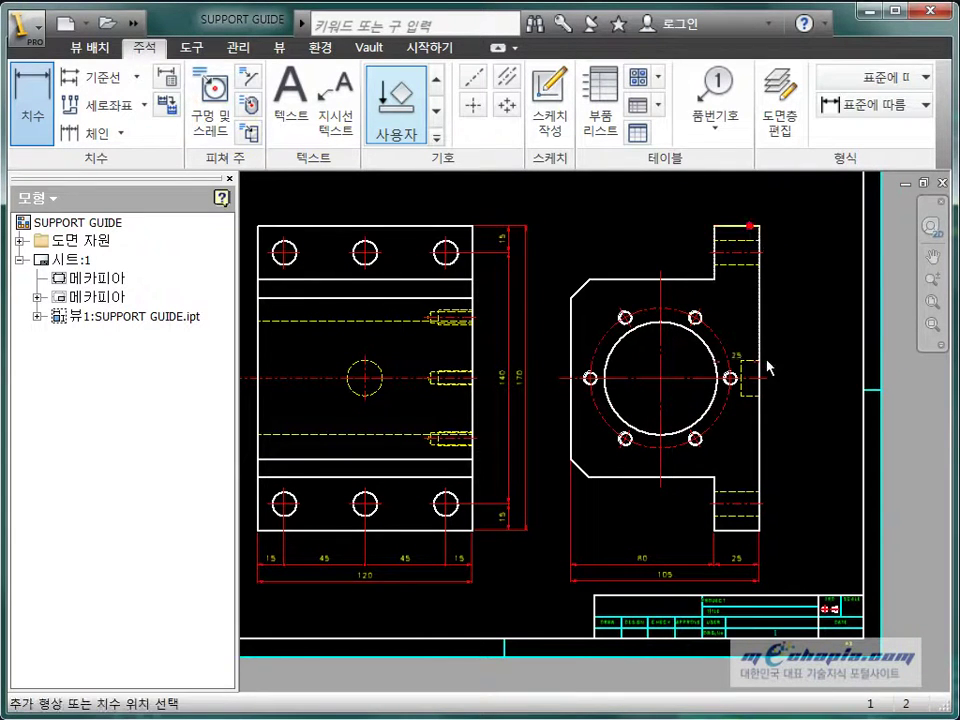
pyautogui.click(790, 372)
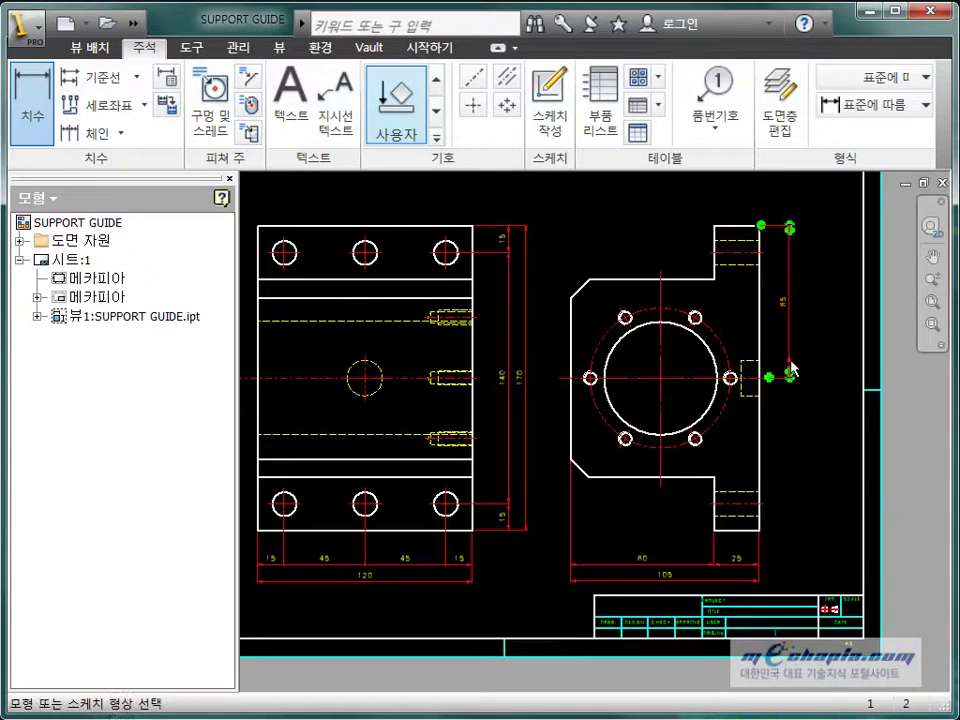
pyautogui.click(752, 385)
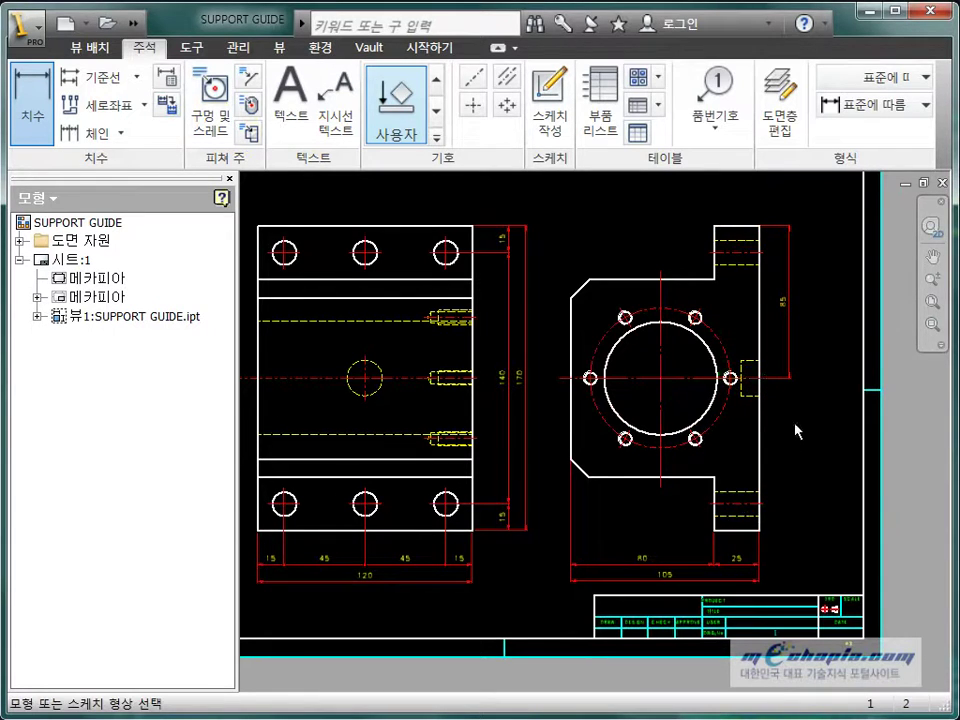
pyautogui.press('Escape')
pyautogui.scroll(3, 789, 435)
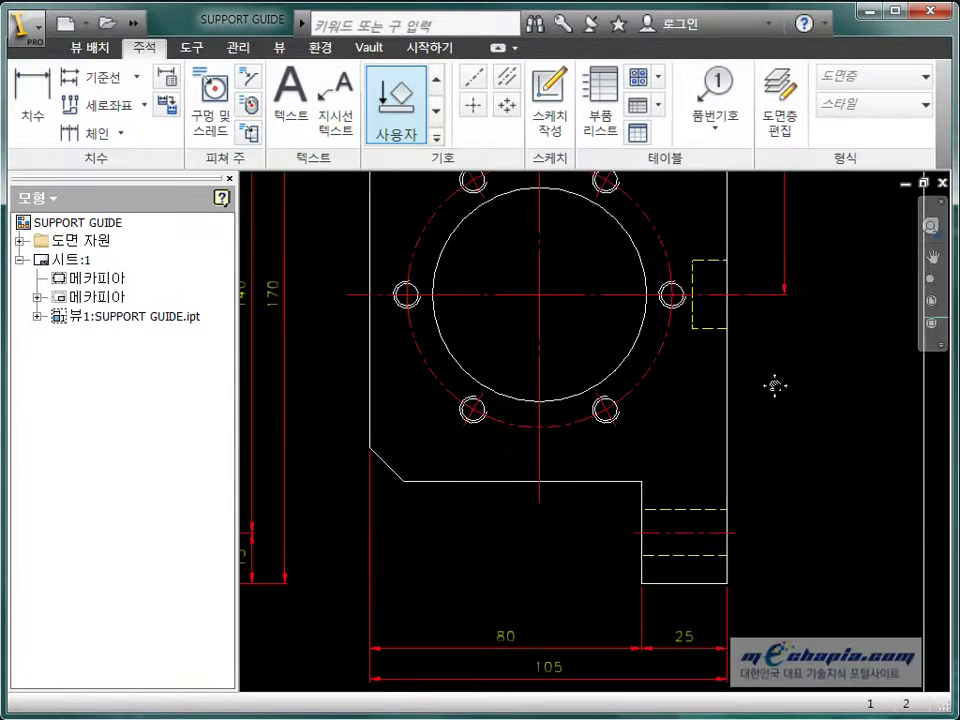
pyautogui.press('g')
pyautogui.press('Escape')
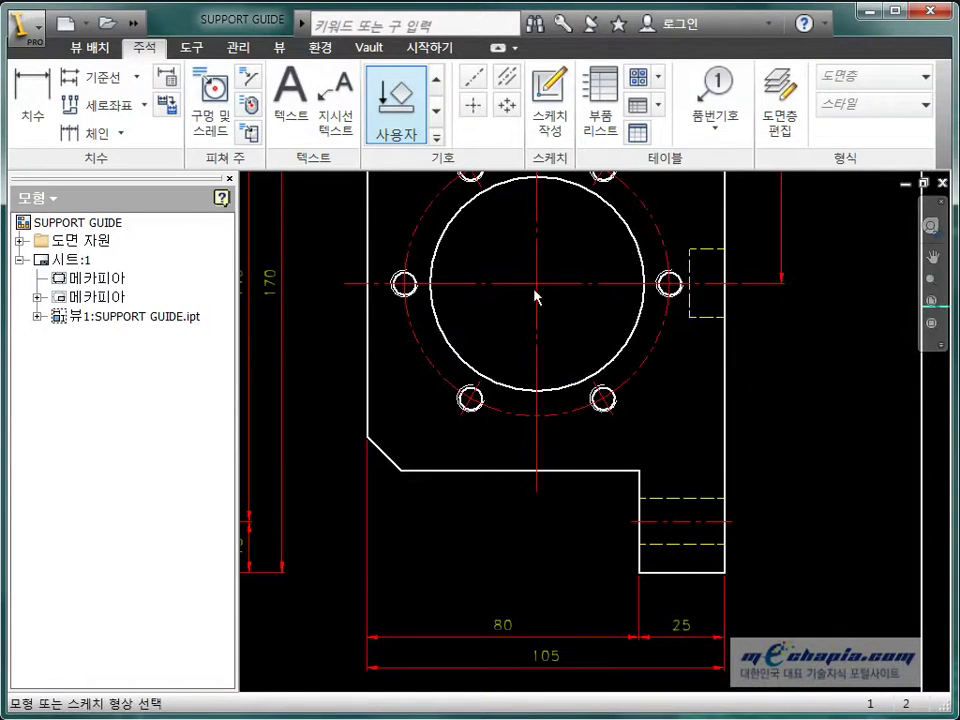
# Add the lower 85 height from the horizontal hole centre line, right of the part
pyautogui.press('d')
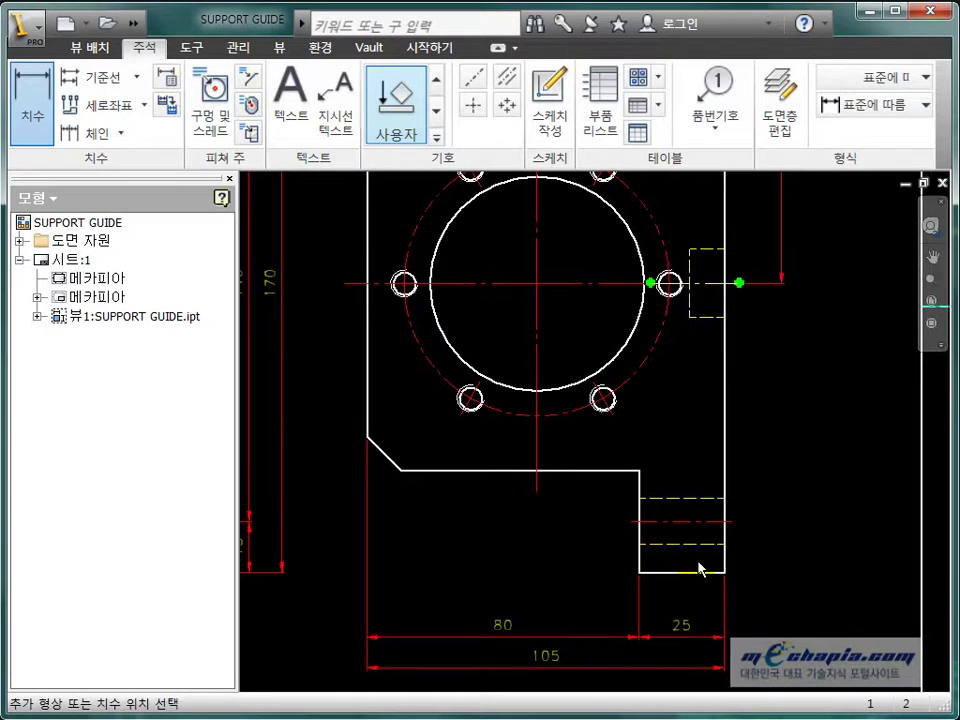
pyautogui.click(698, 578)
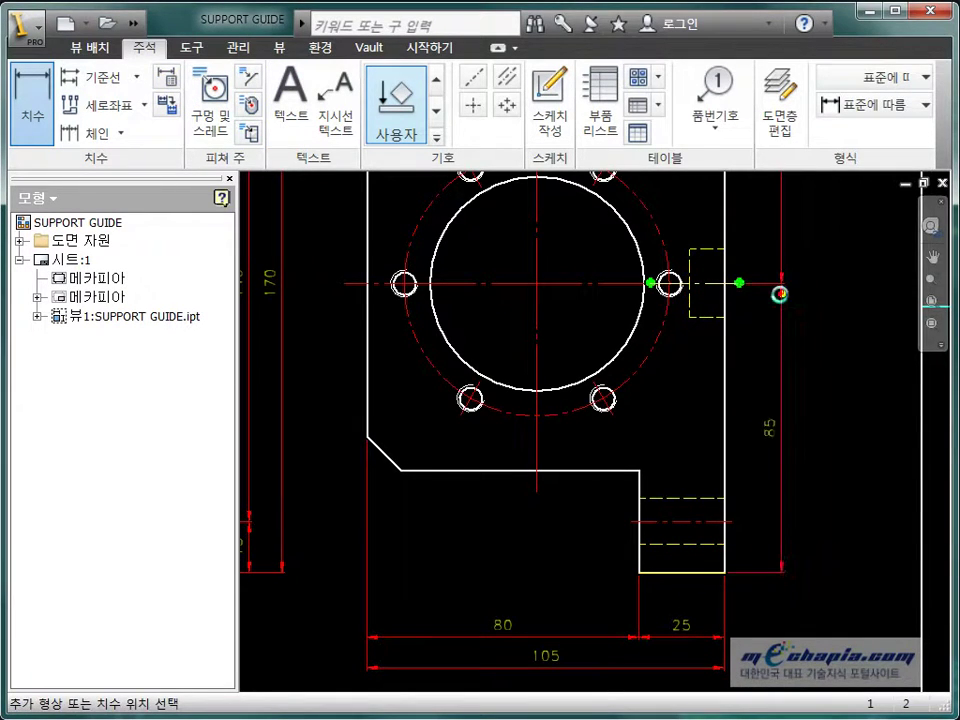
pyautogui.click(780, 293)
pyautogui.scroll(2, 812, 465)
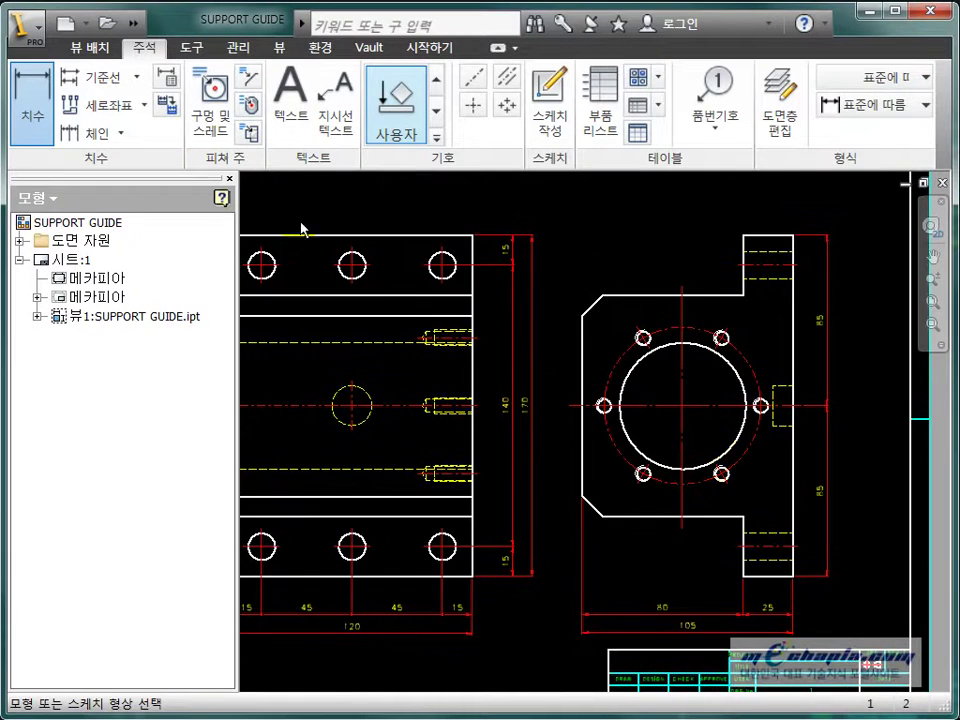
pyautogui.click(92, 132)
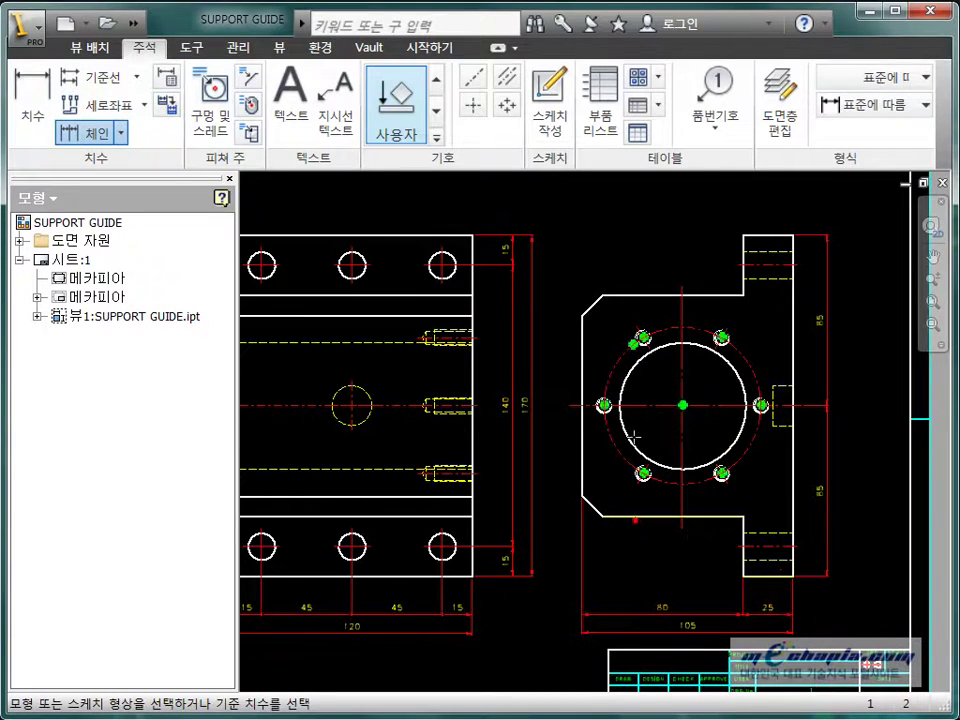
# Place the chained 30, 110, 30 heights along the left side of the right view
pyautogui.rightClick(610, 236)
pyautogui.click(645, 240)
pyautogui.click(565, 287)
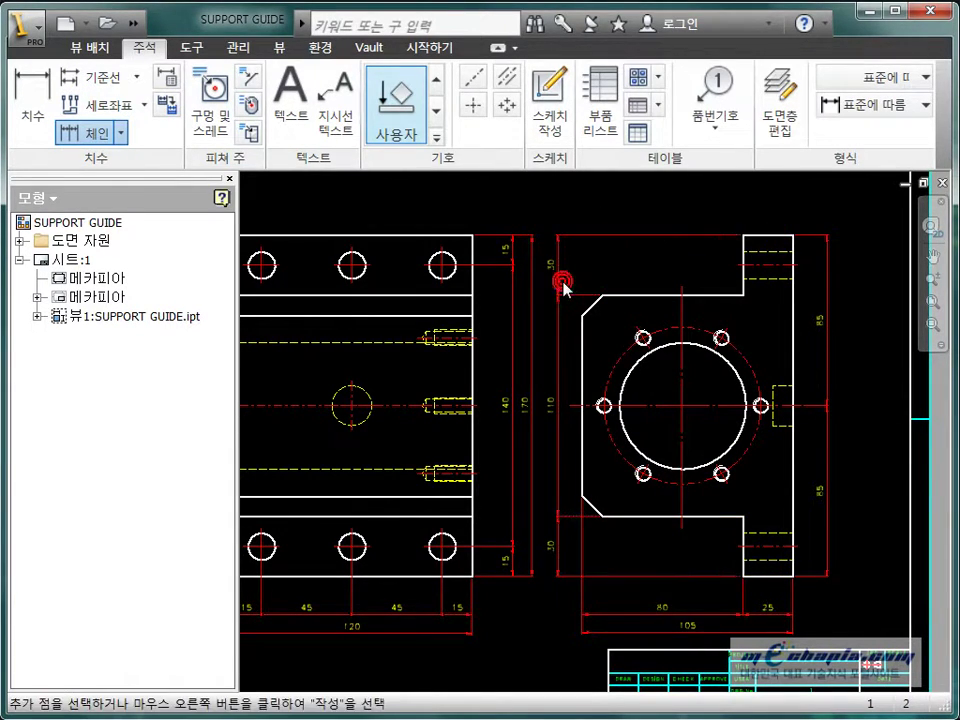
pyautogui.rightClick(563, 285)
pyautogui.click(589, 285)
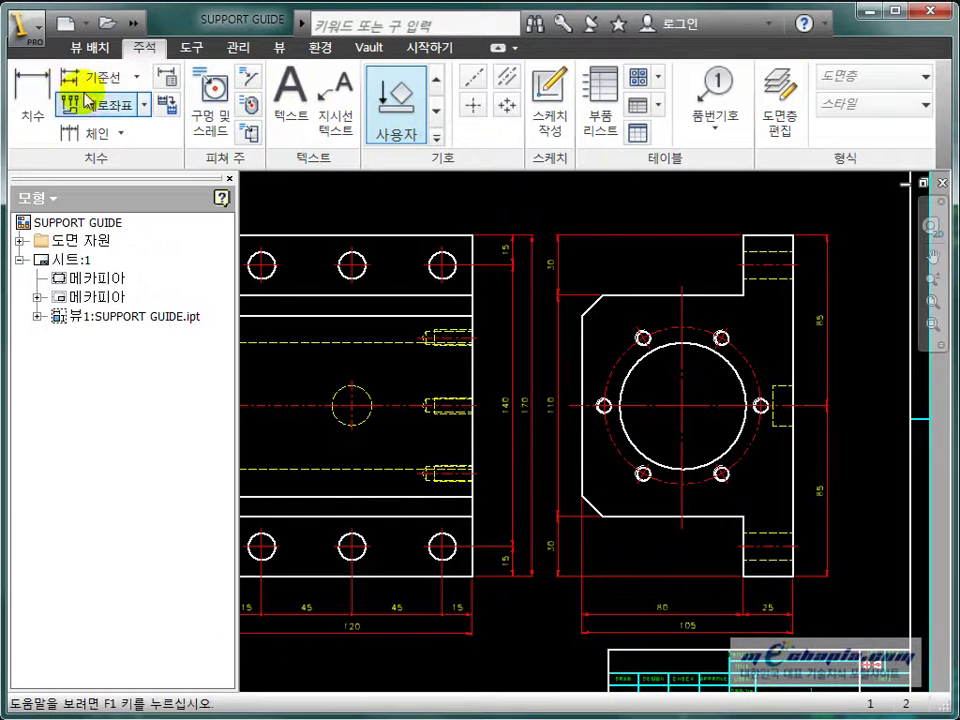
# Chain the 50 and 55 widths above the right view, from its right edge to the hole centre line
pyautogui.click(88, 142)
pyautogui.click(792, 323)
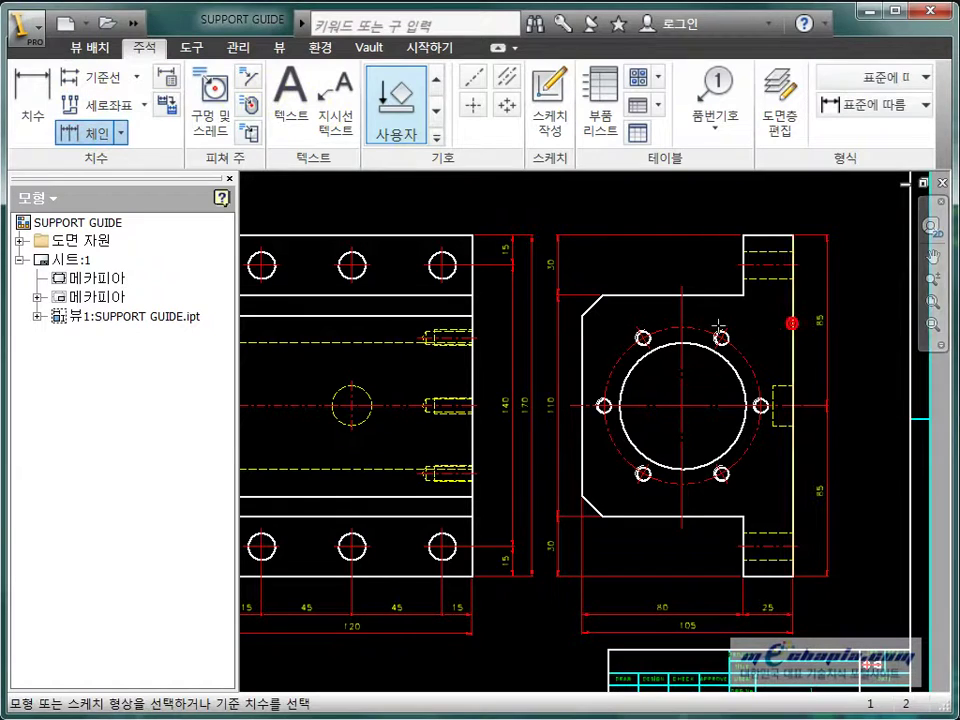
pyautogui.click(682, 314)
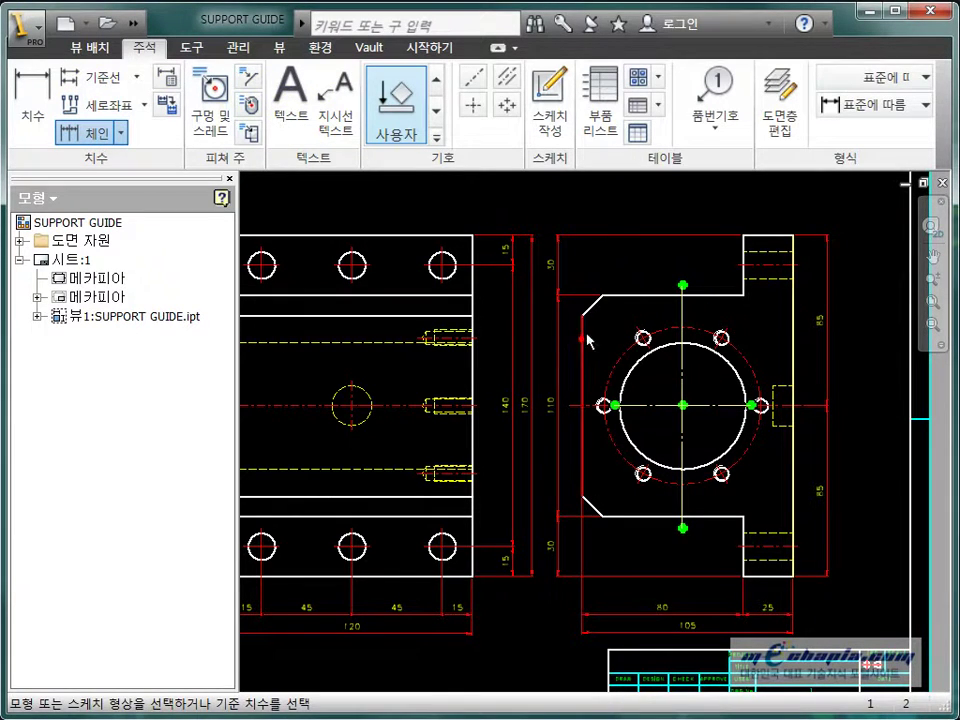
pyautogui.rightClick(638, 190)
pyautogui.click(668, 199)
pyautogui.click(690, 205)
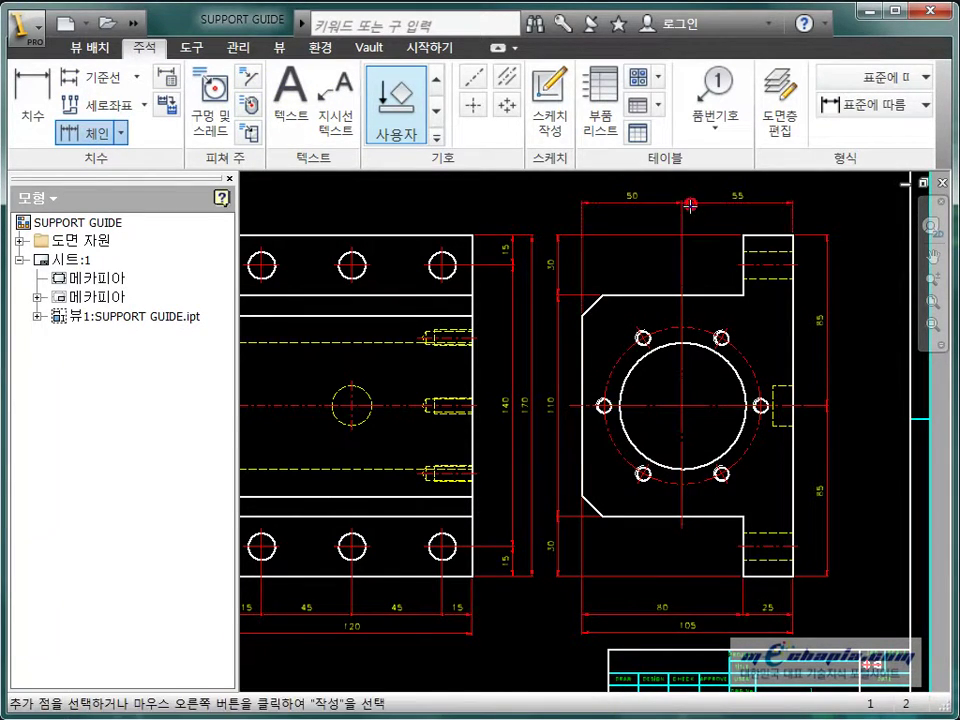
pyautogui.rightClick(690, 205)
pyautogui.click(715, 182)
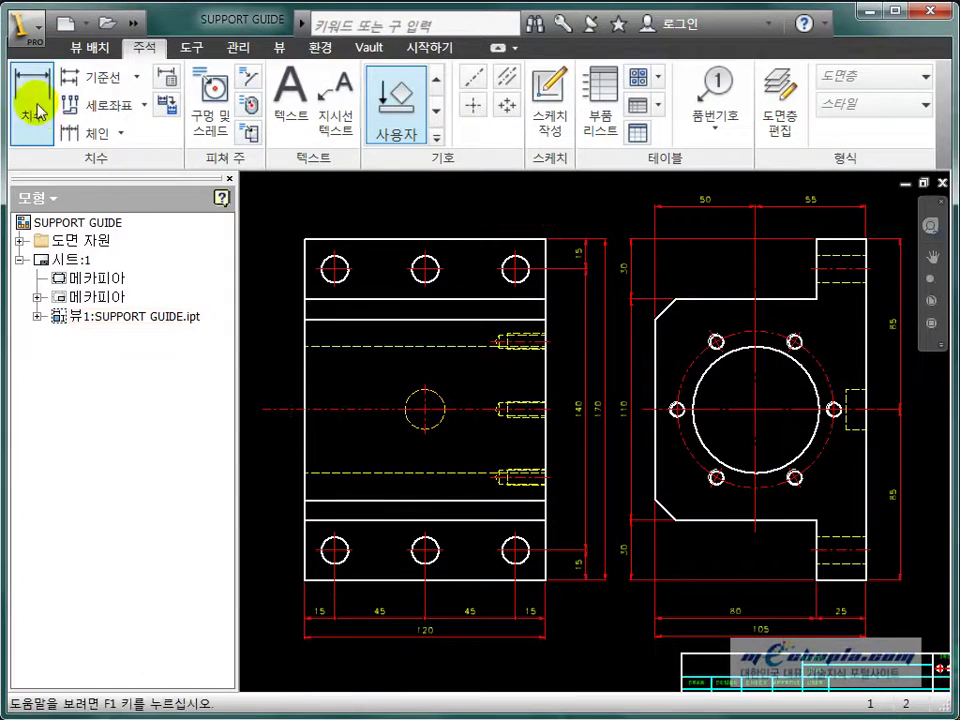
# Add the 60 dimension from the front view's left edge to its centre hole, then move that view left
pyautogui.click(37, 112)
pyautogui.click(306, 441)
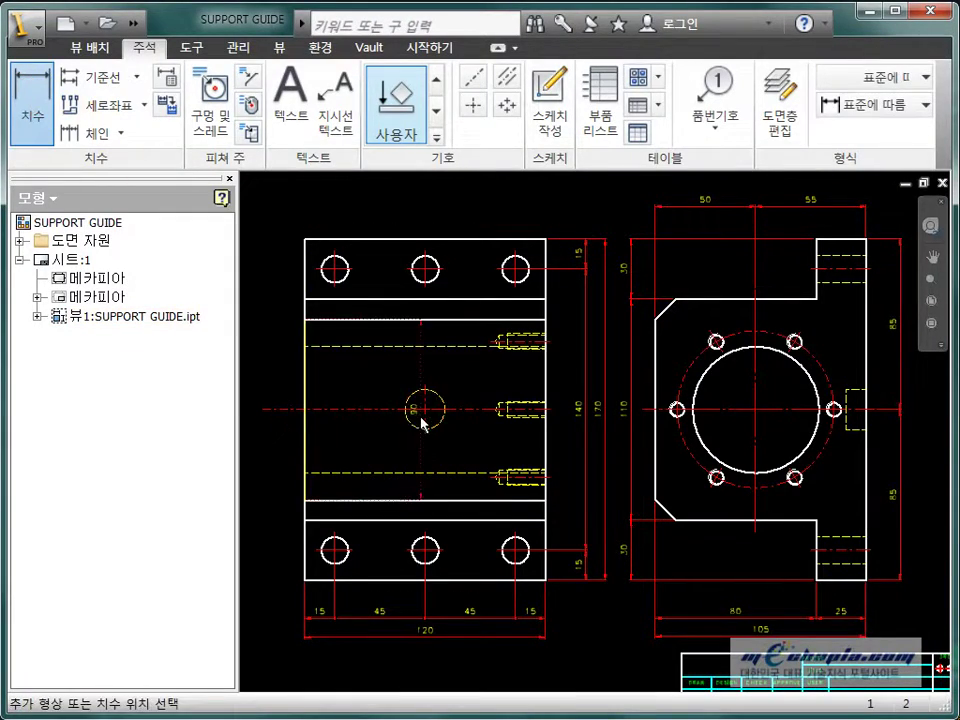
pyautogui.click(388, 452)
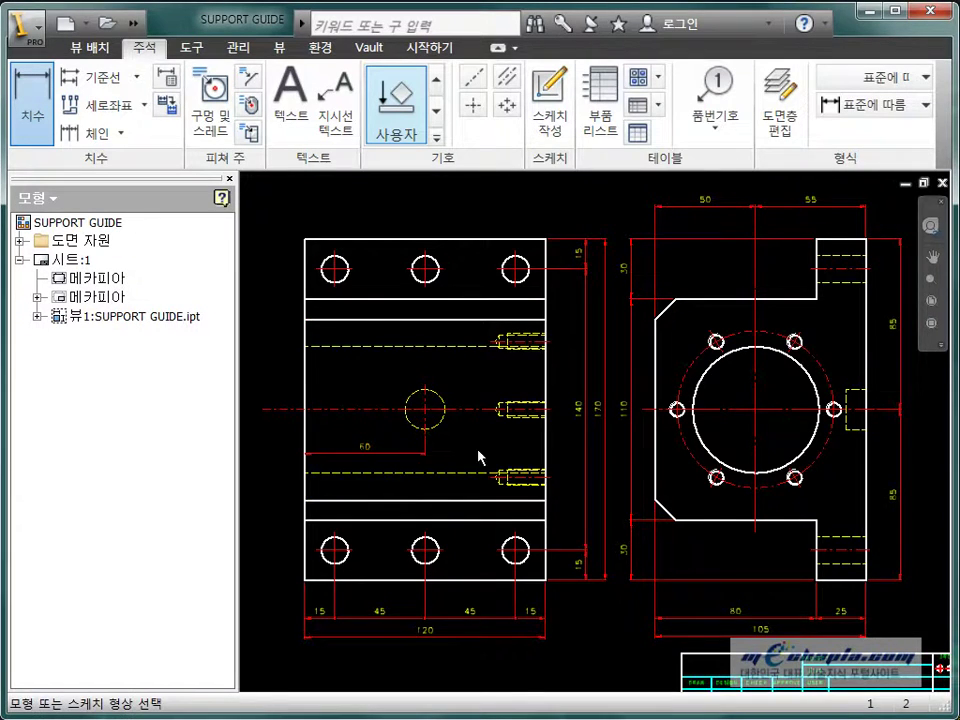
pyautogui.scroll(3, 478, 454)
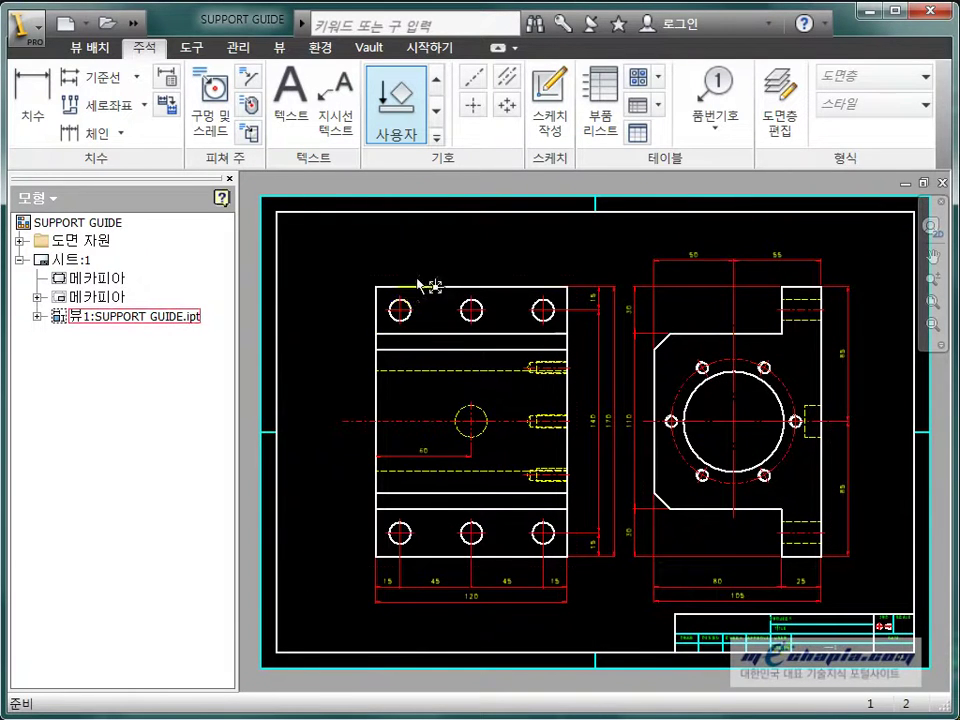
pyautogui.moveTo(420, 285); pyautogui.dragTo(393, 255)
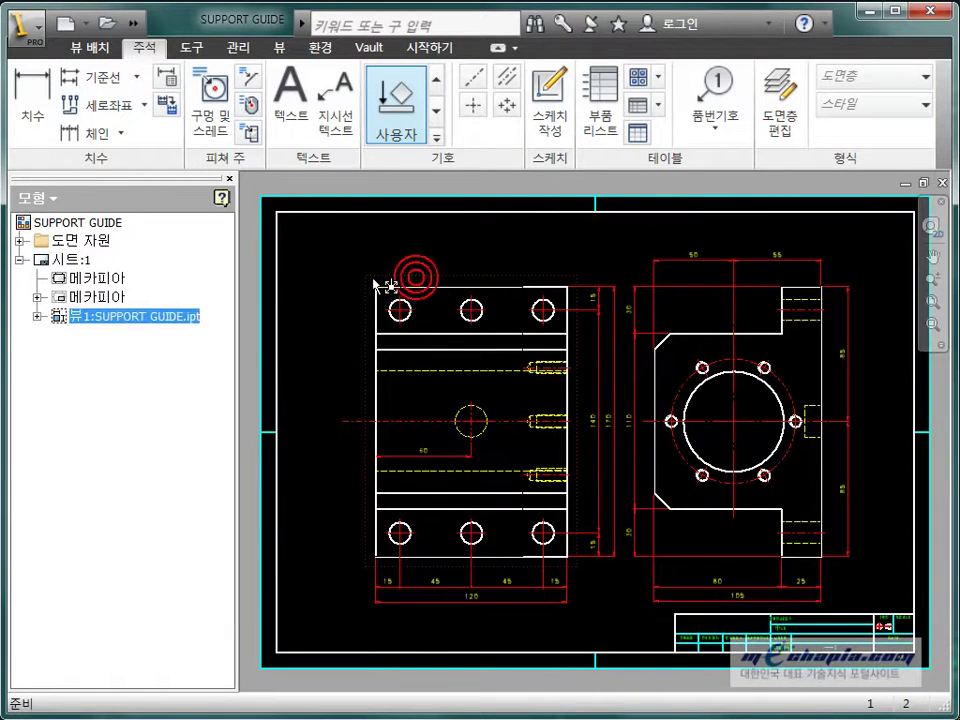
pyautogui.click(455, 244)
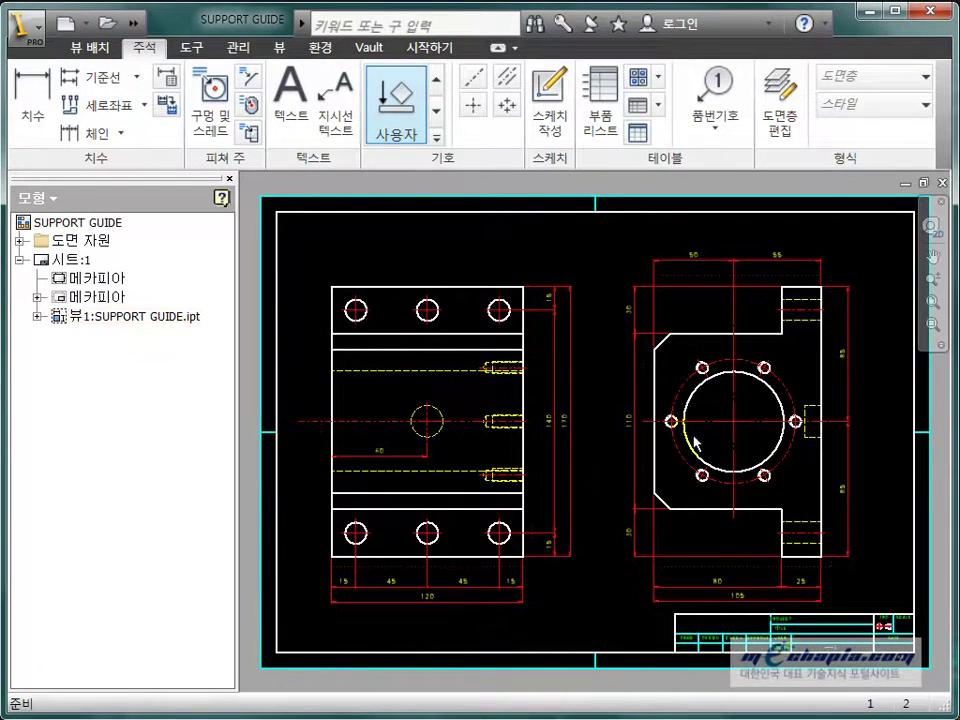